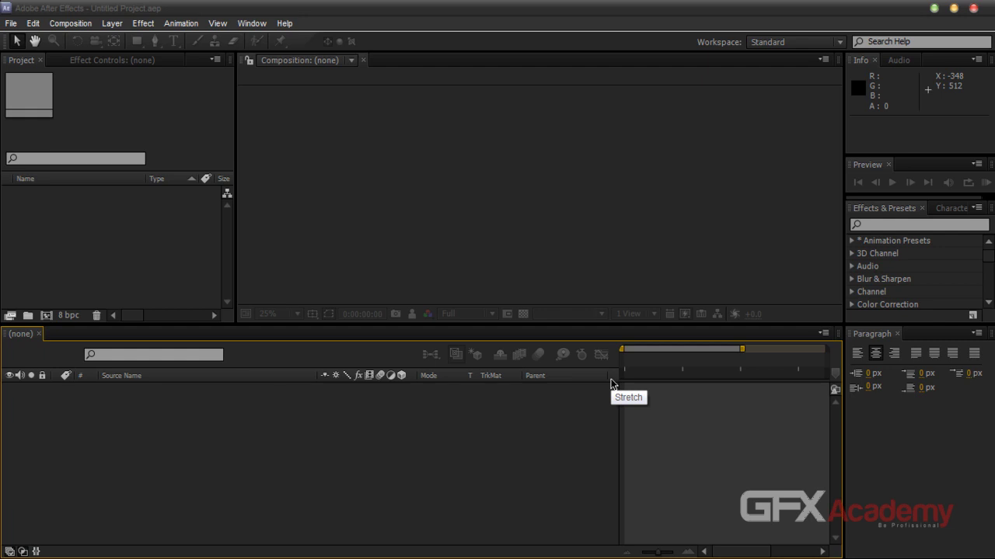
Enlarge the project and composition area by reducing the height of the timeline.
mouse_move(521, 544)
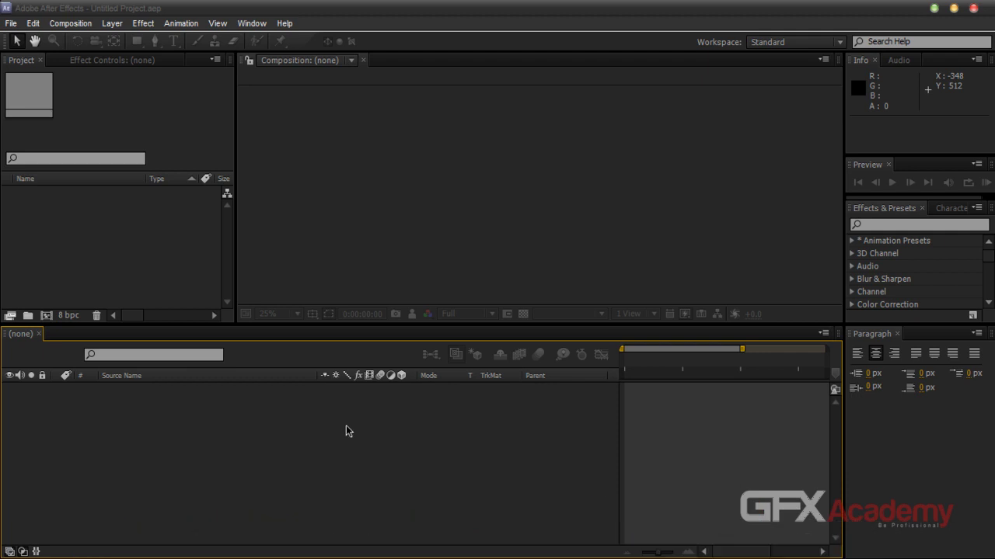
click(179, 269)
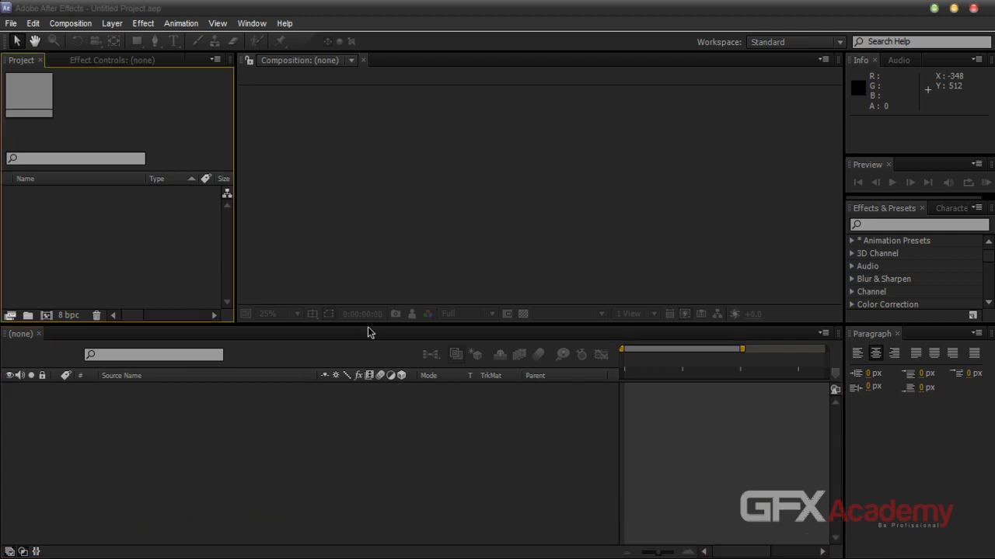
drag(368, 323, 368, 366)
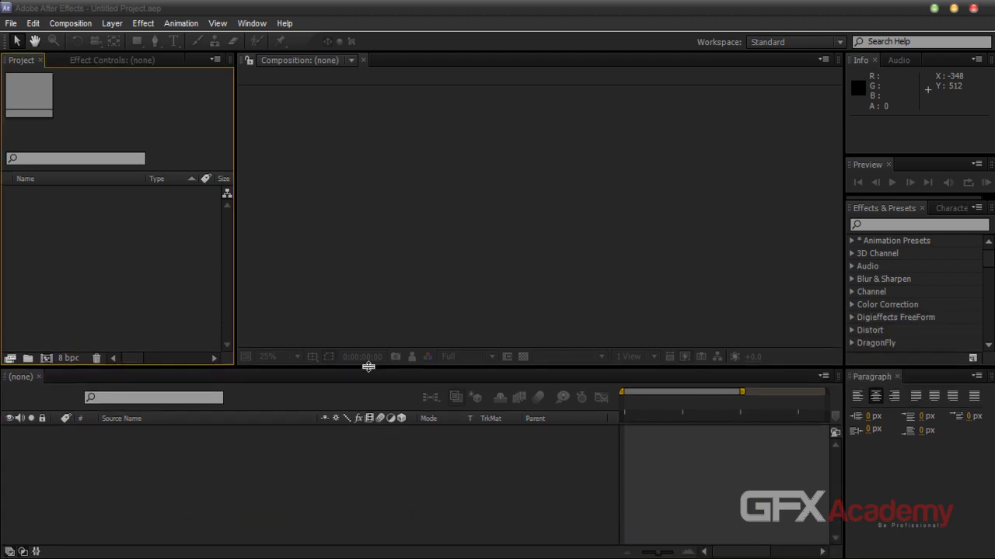
Start a new composition using the NTSC D1 Widescreen Square Pixel preset.
click(87, 23)
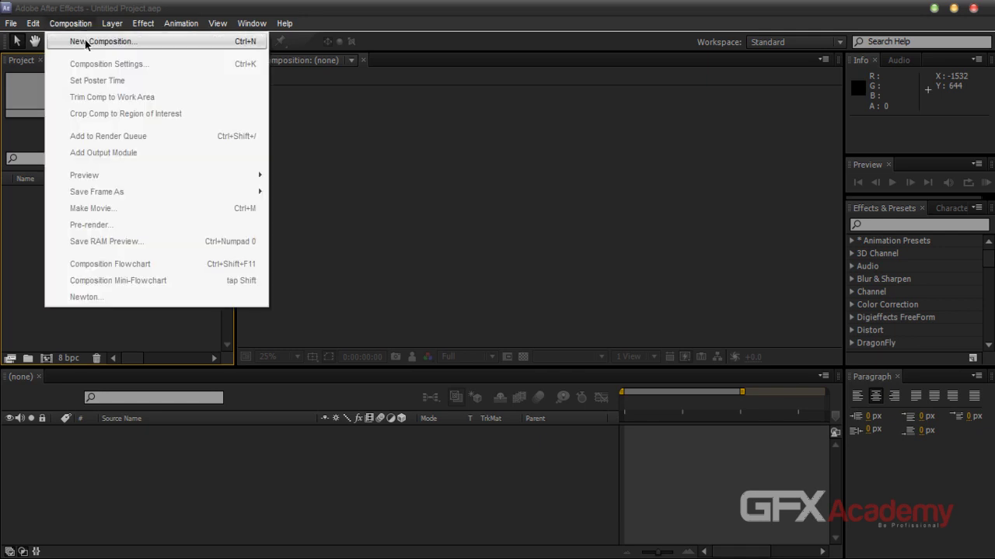
click(84, 40)
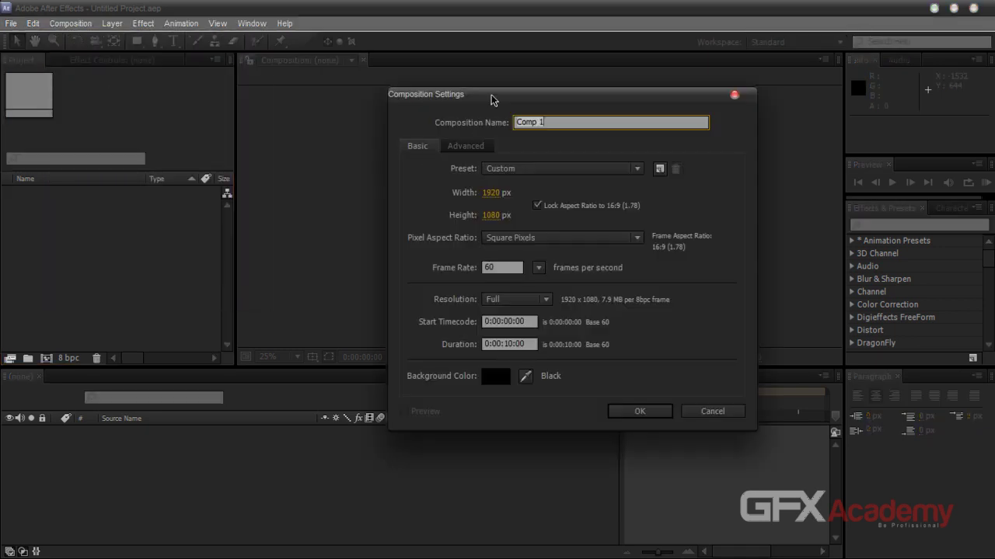
drag(492, 99, 481, 106)
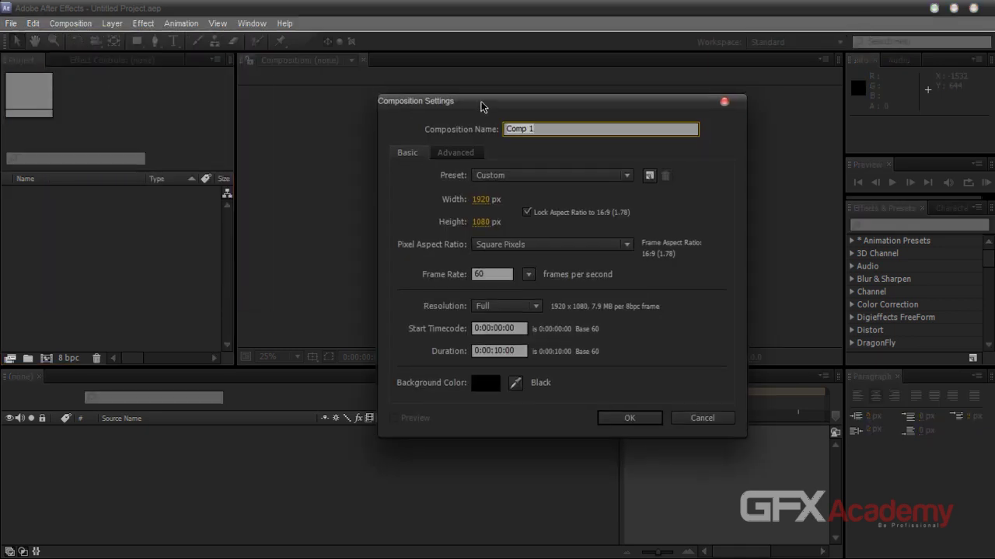
click(549, 179)
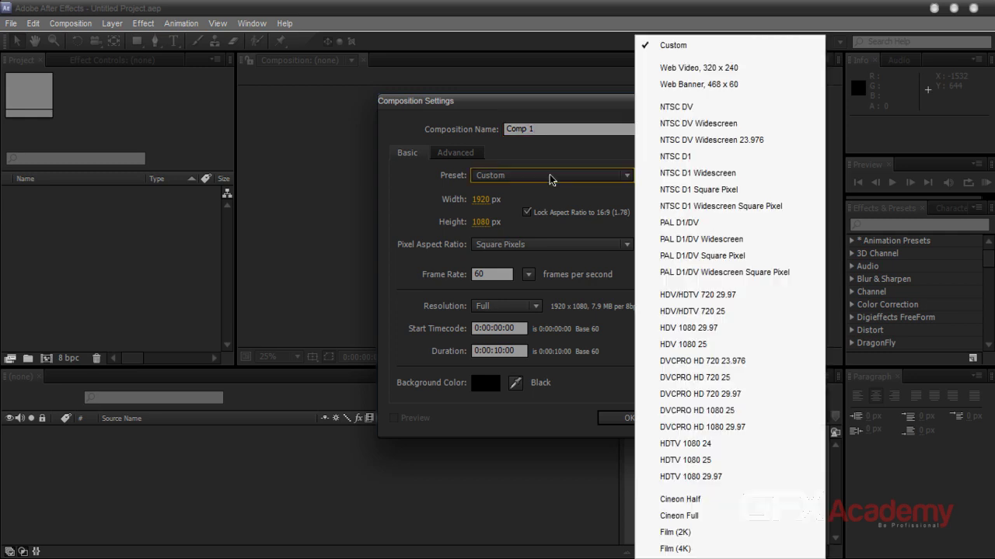
click(729, 207)
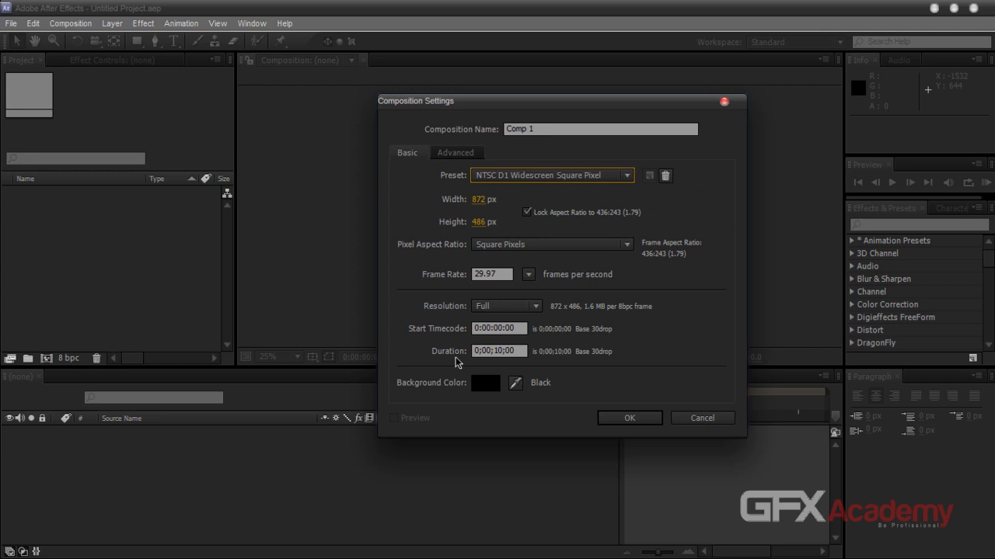
Set the new composition's duration to 15 seconds, name it Light01 and create it.
click(498, 351)
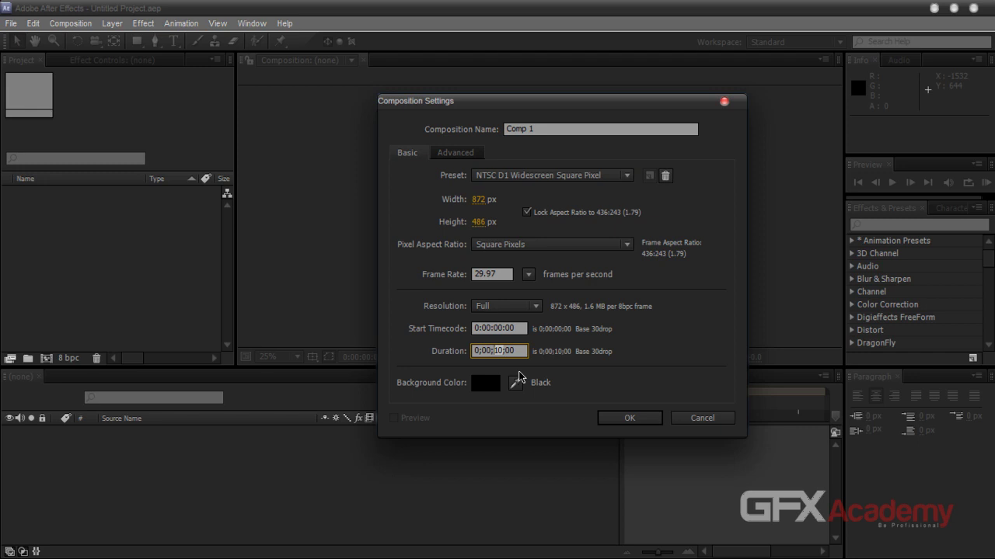
key(Delete)
key(Delete)
text(15)
click(495, 426)
drag(572, 107, 554, 107)
click(483, 131)
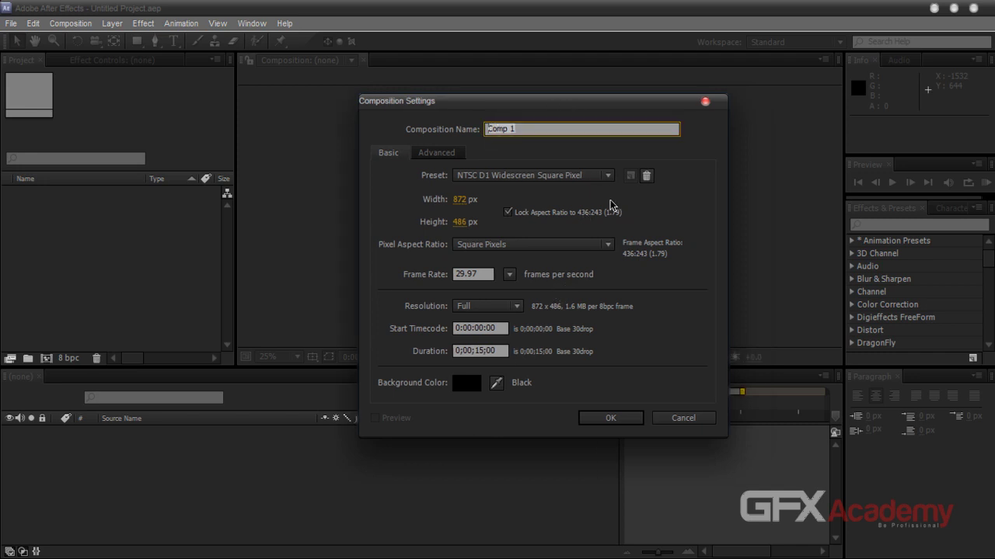
text(Light01)
click(589, 421)
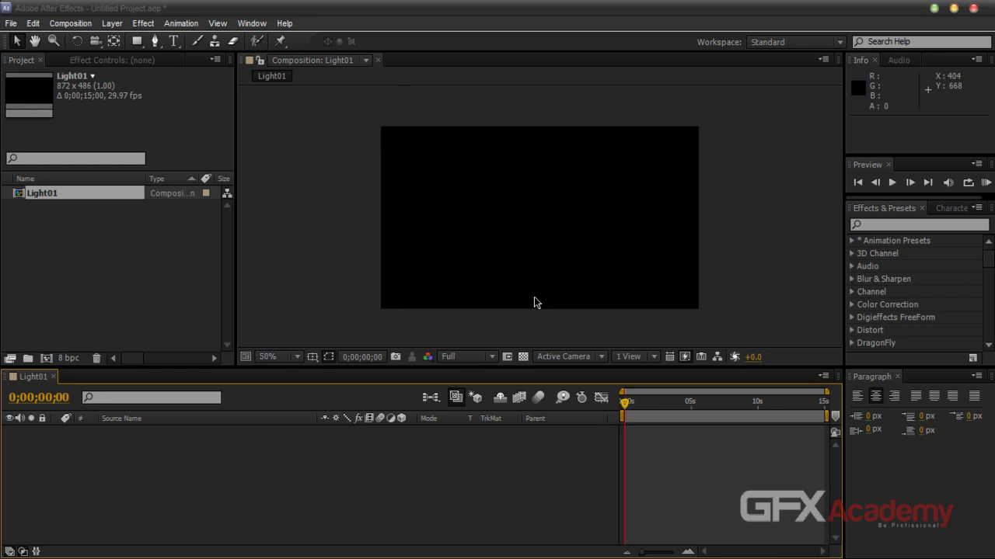
Make the timeline slightly taller and add a point light named Emitter to the Light01 composition.
drag(543, 368, 539, 354)
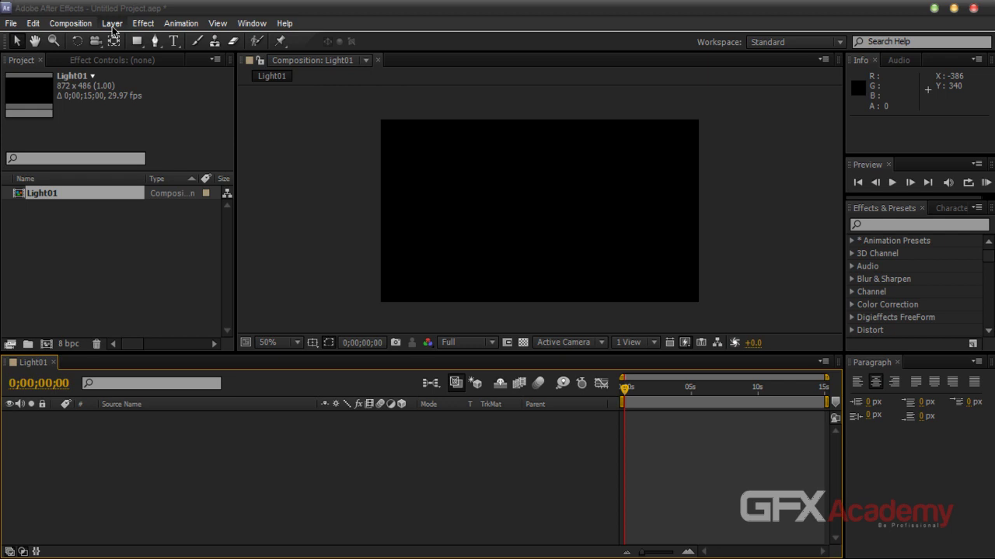
click(70, 23)
mouse_move(148, 28)
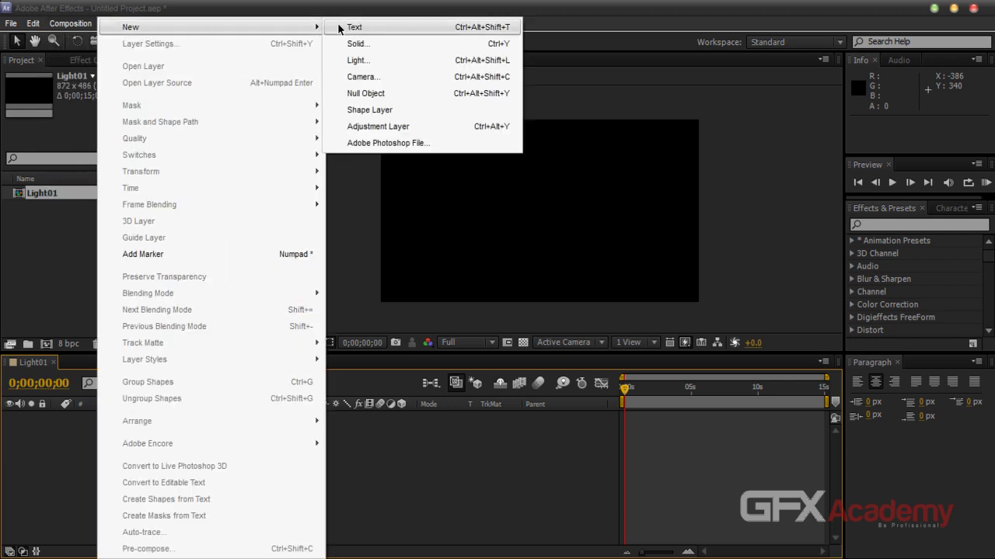
click(358, 60)
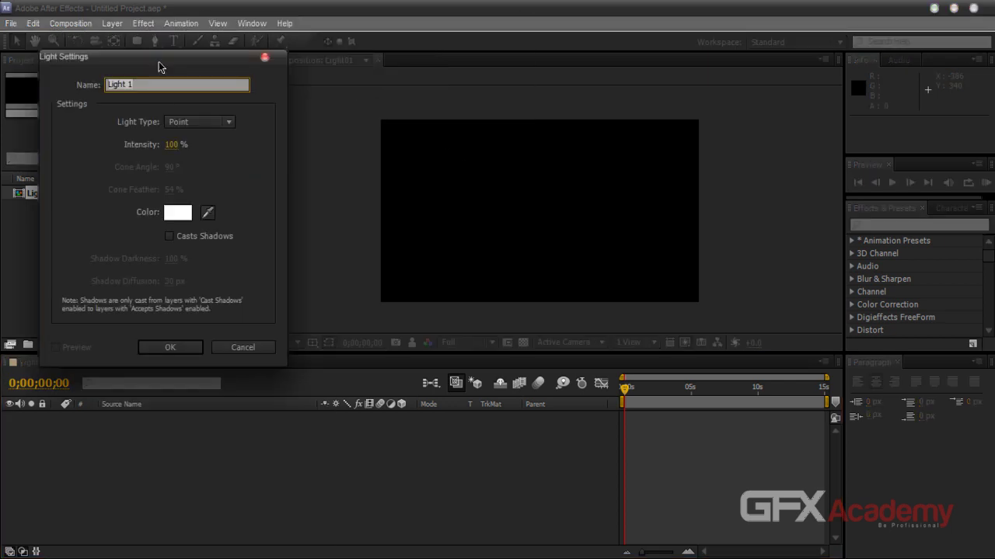
drag(158, 67, 557, 199)
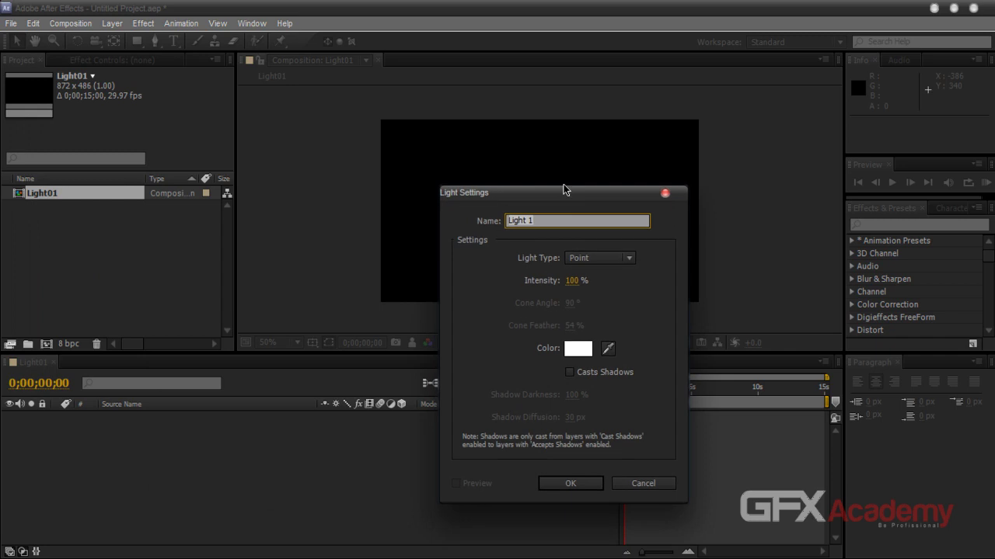
text(Emitter)
drag(575, 198, 645, 128)
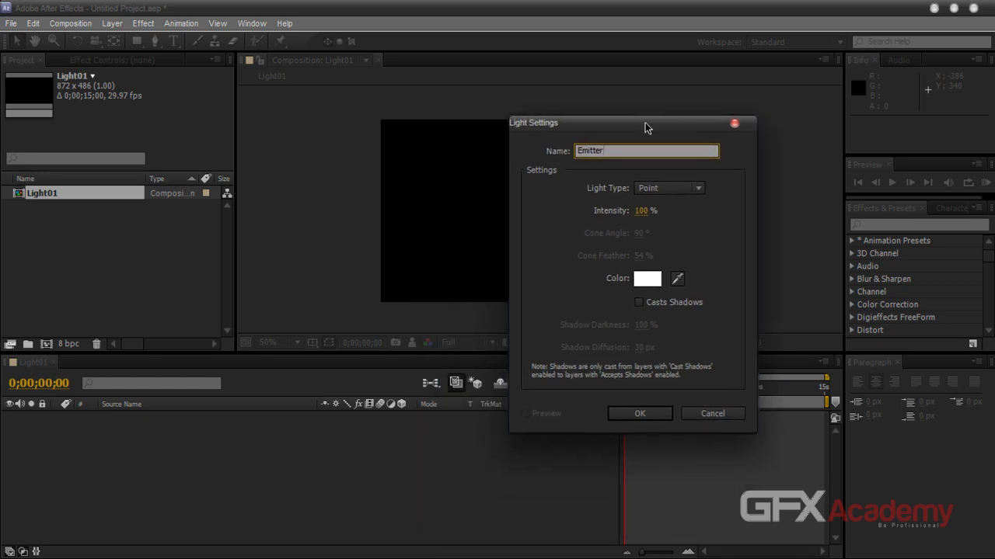
double_click(612, 151)
click(609, 151)
double_click(613, 149)
click(622, 415)
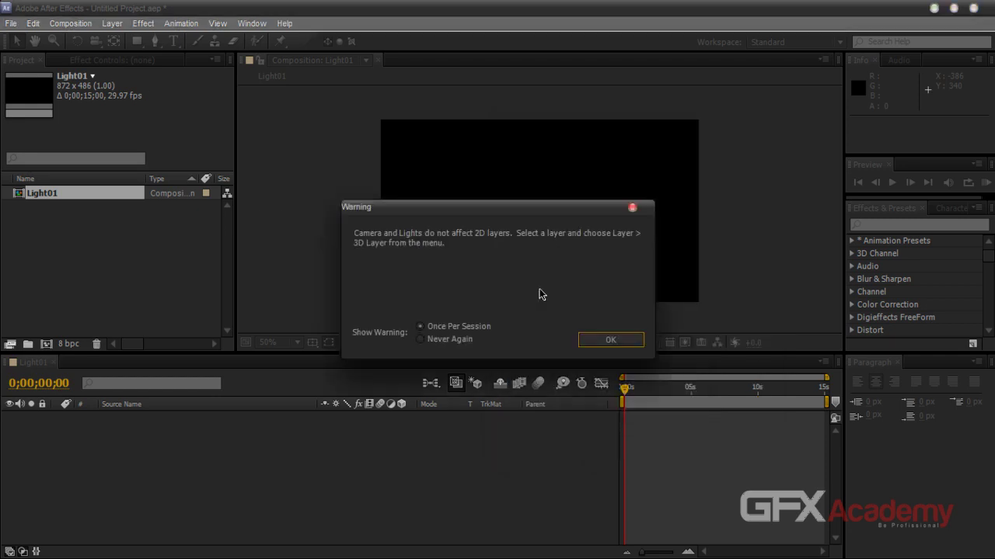
drag(471, 210, 518, 181)
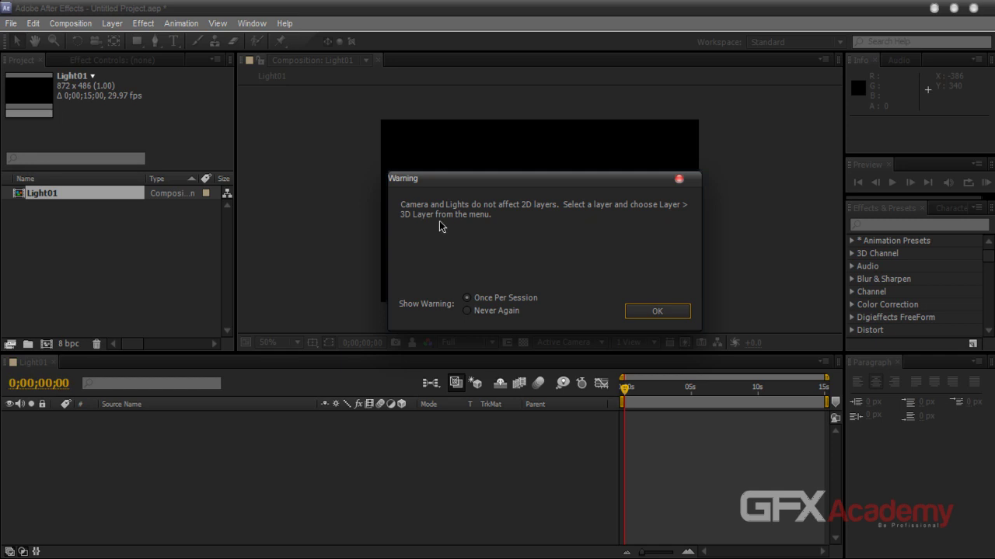
click(666, 321)
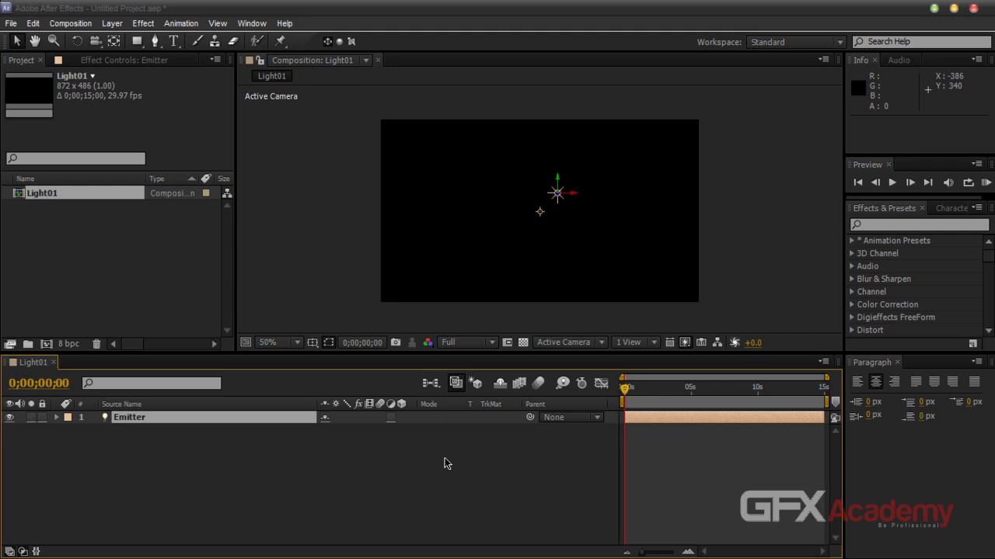
Add a black solid layer named Particles and place it below the Emitter light in the layer order.
click(112, 24)
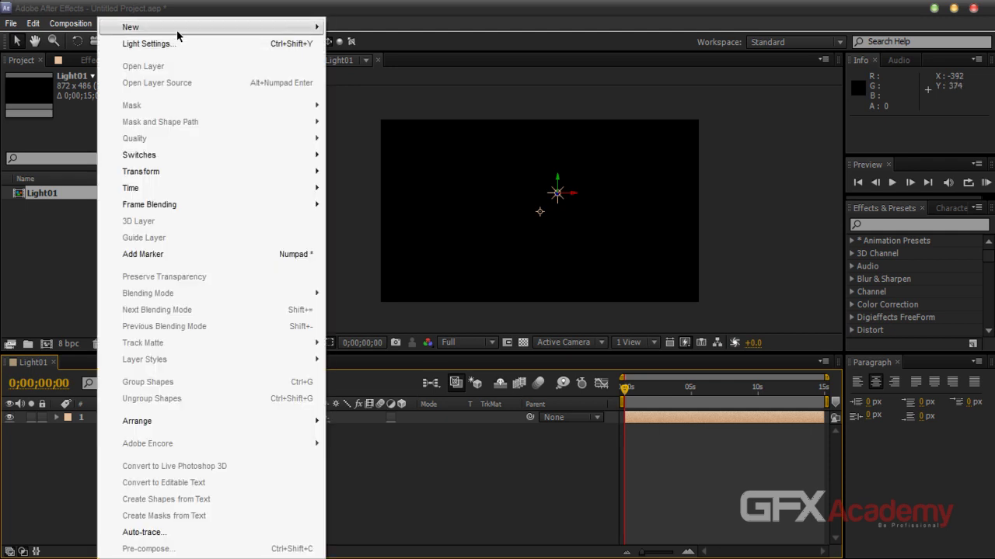
mouse_move(177, 31)
click(361, 43)
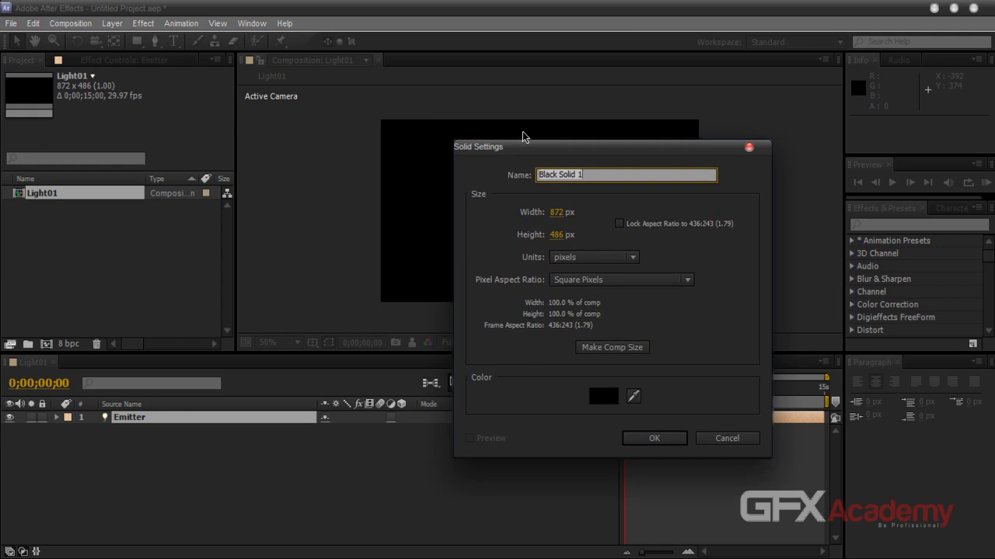
text(Particles)
click(651, 438)
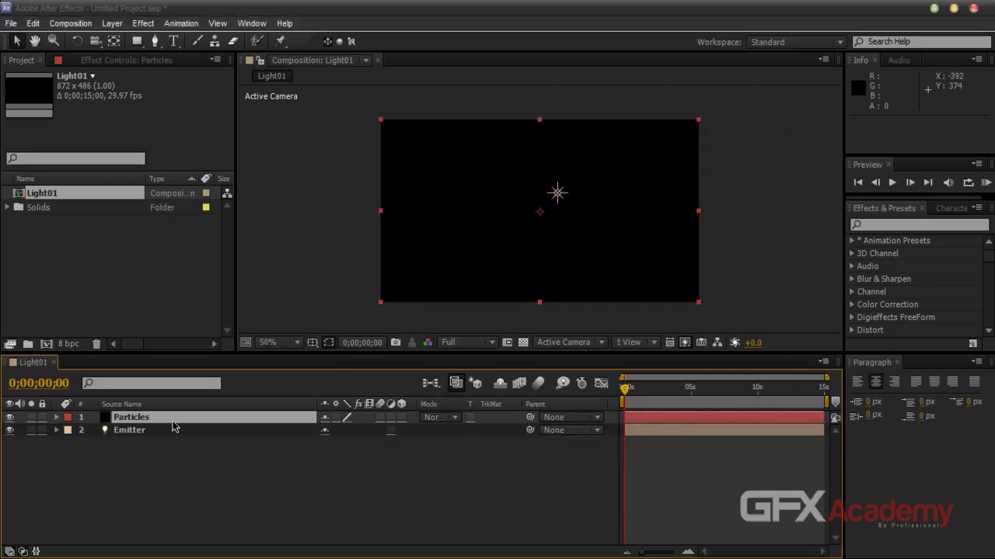
drag(174, 420, 174, 449)
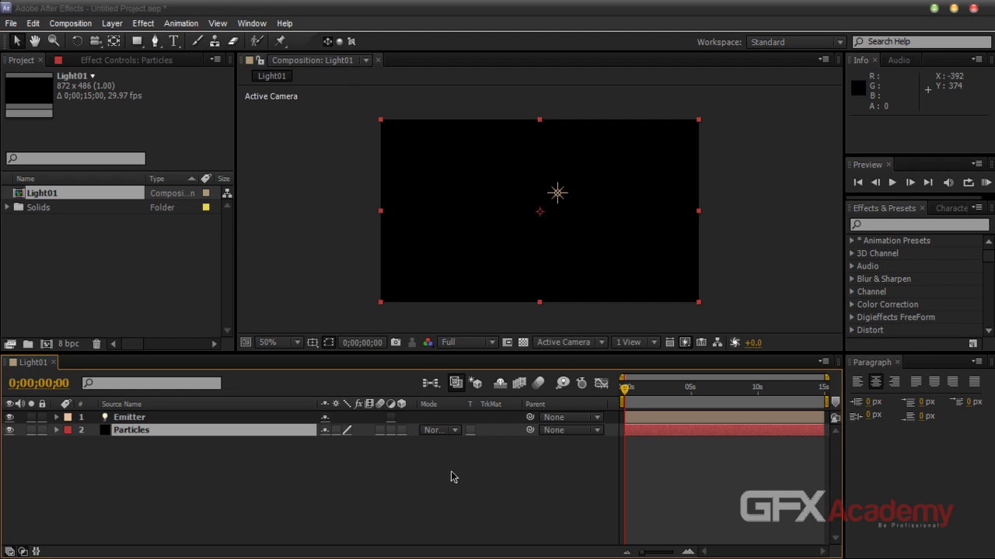
Close the Paragraph panel to widen the timeline.
click(897, 362)
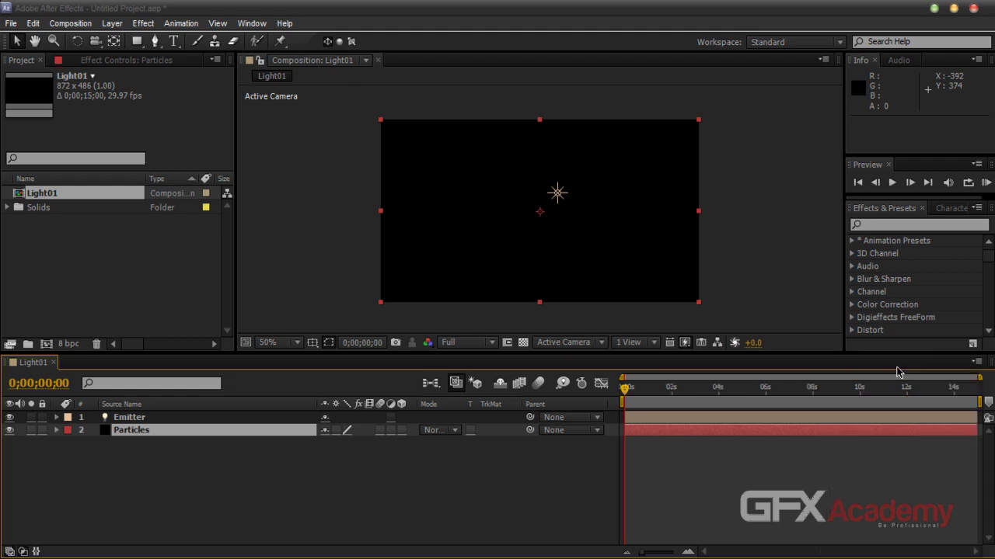
click(525, 471)
Apply the Trapcode Particular effect to the Particles layer and preview the particles at 0;00;01;02.
click(257, 433)
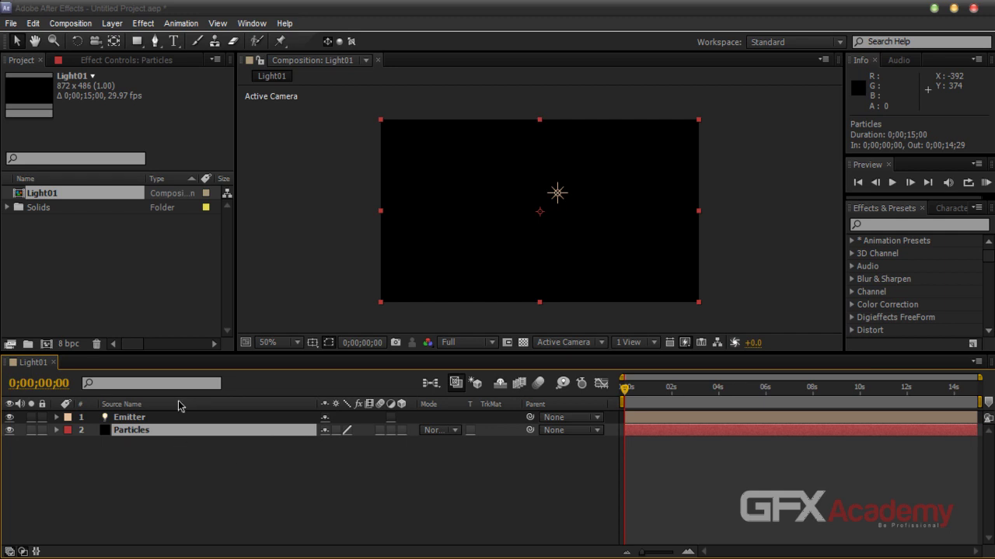
click(895, 227)
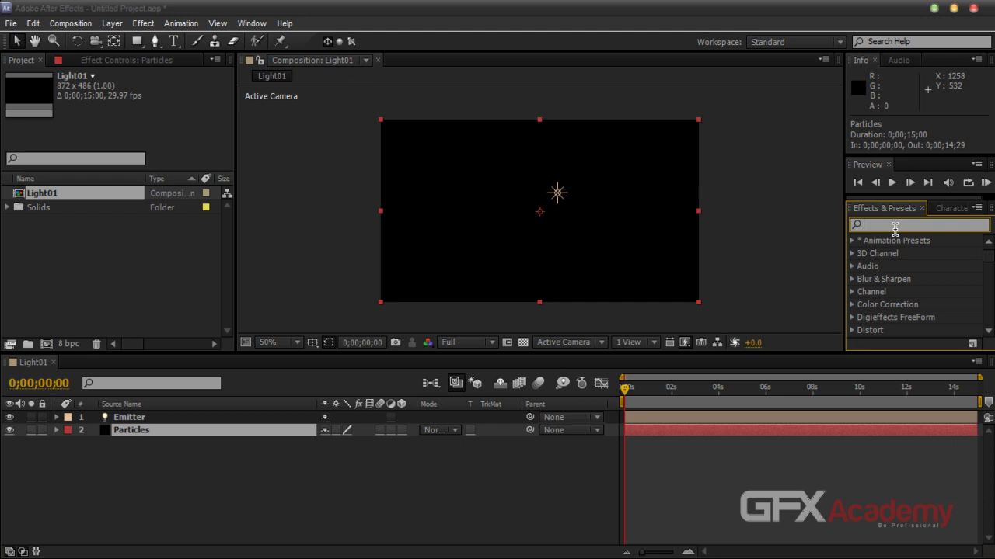
text(par)
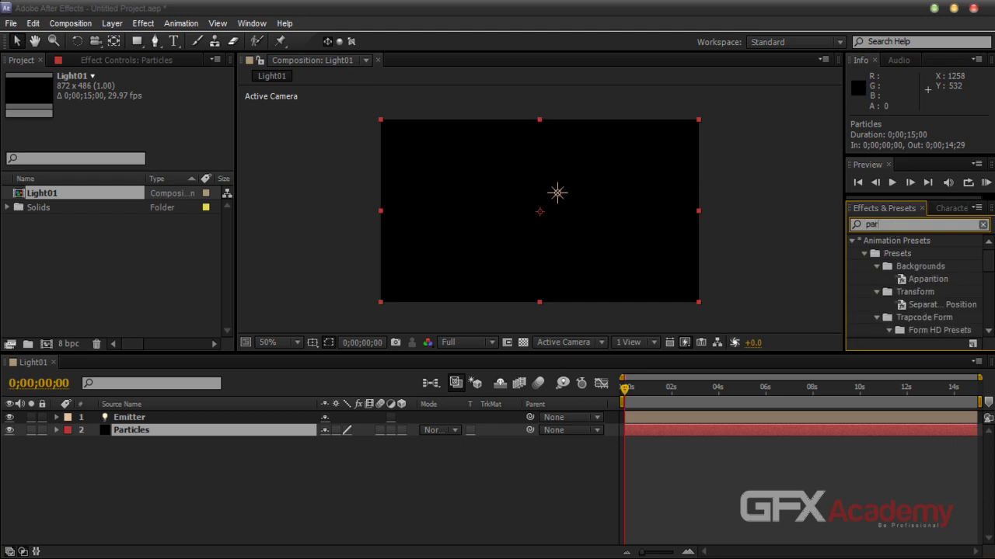
drag(988, 262, 987, 311)
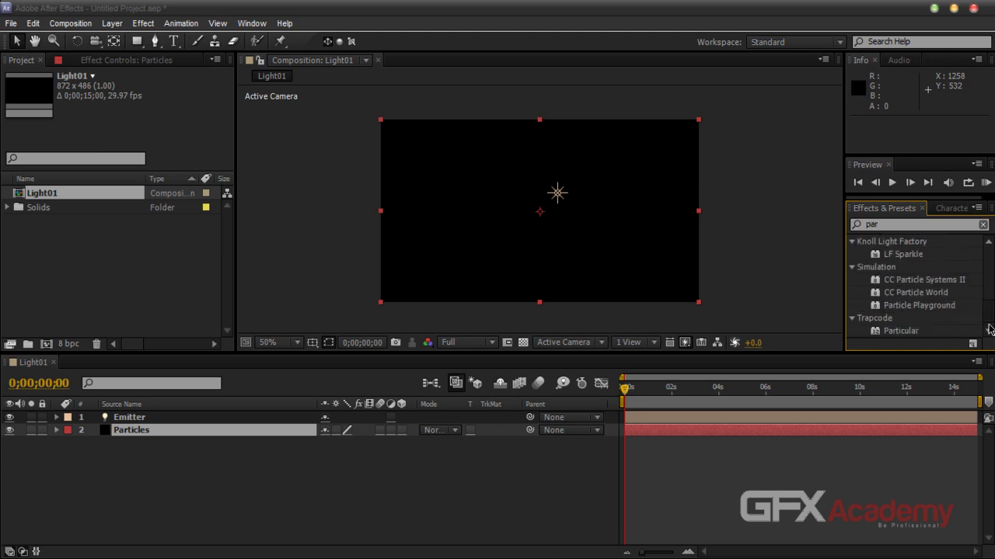
click(909, 332)
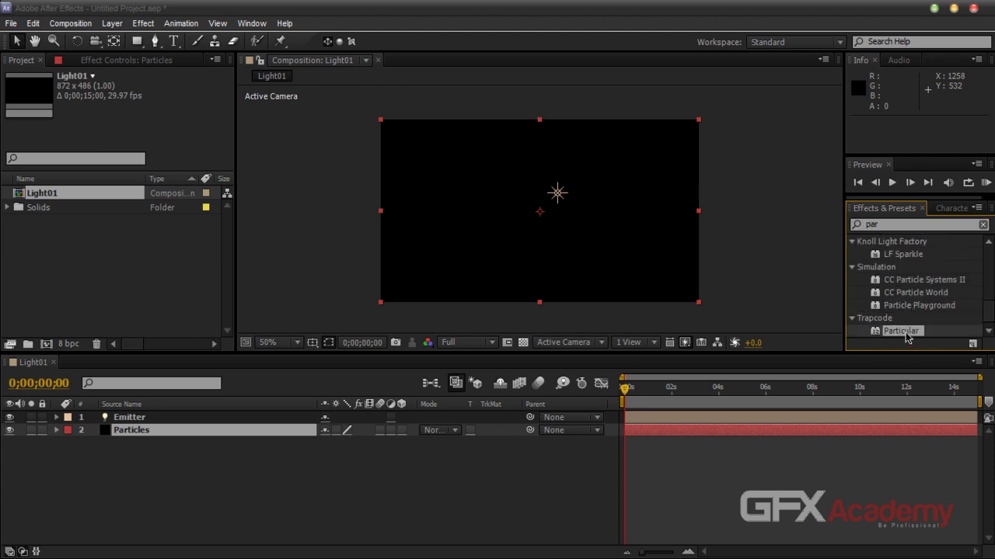
drag(903, 332, 131, 430)
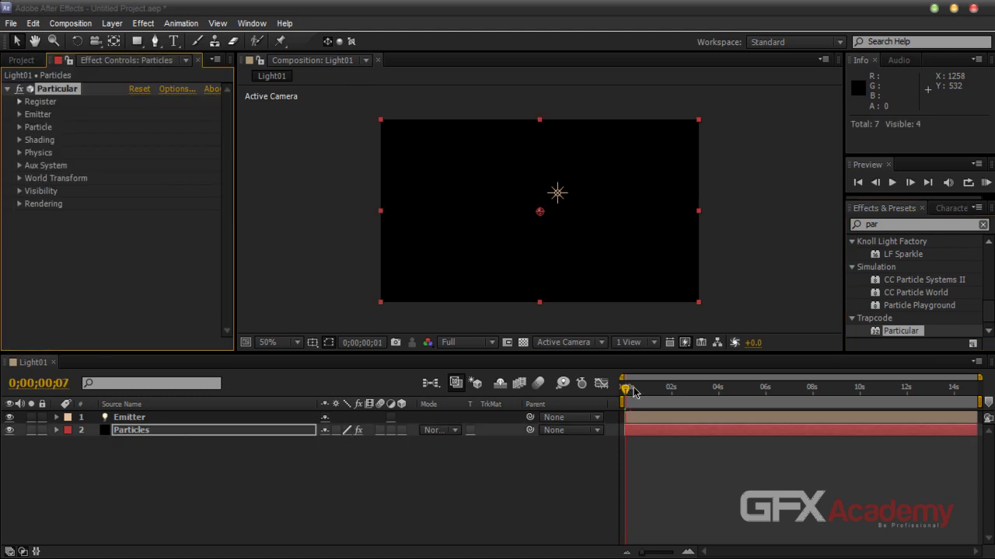
drag(625, 389, 650, 391)
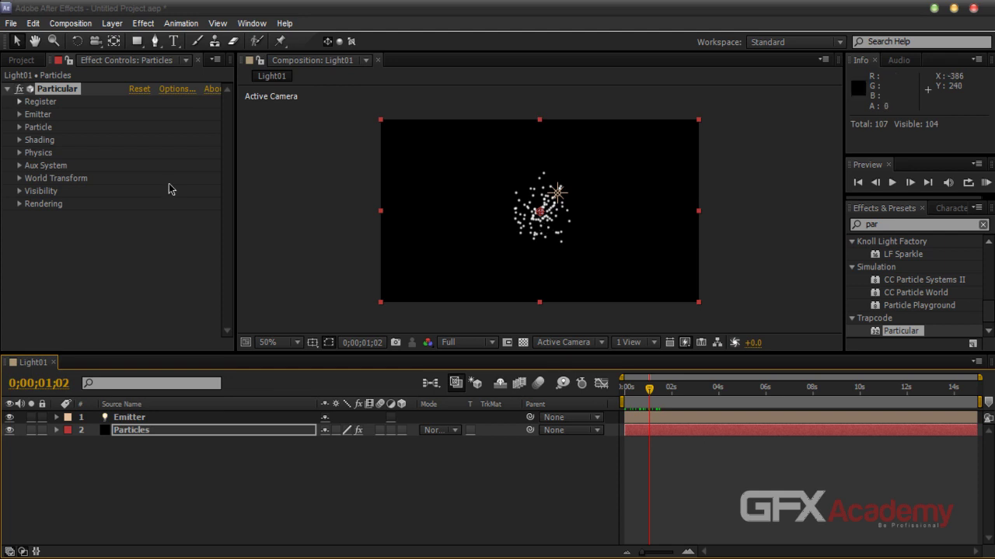
Set the emitter type of the Particular effect to Light(s).
click(20, 114)
scroll(23, 119, down, 1)
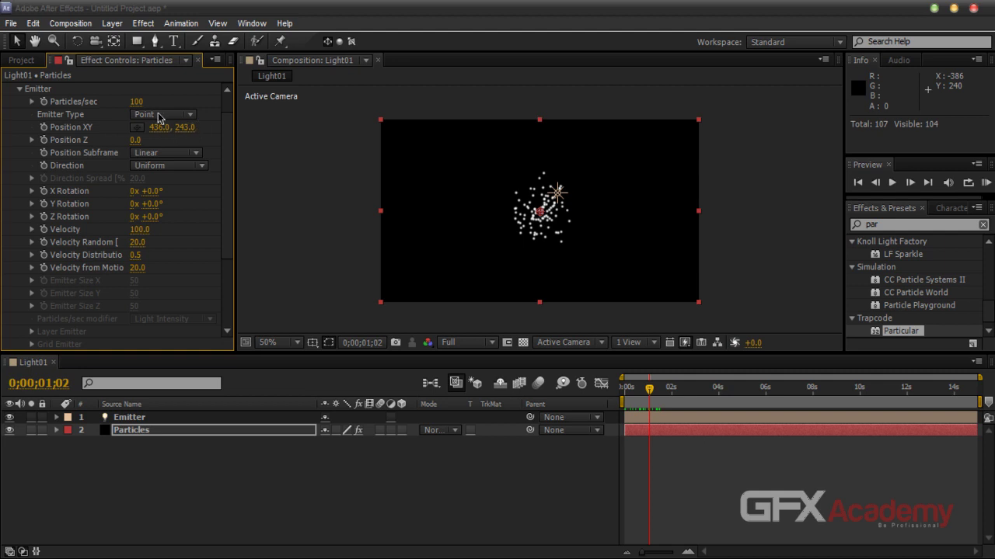
click(160, 117)
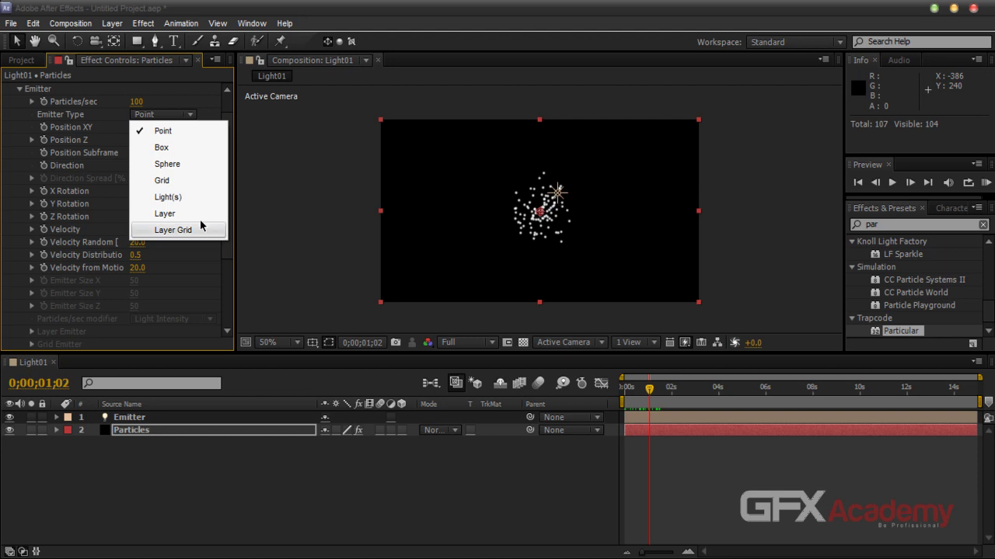
click(189, 200)
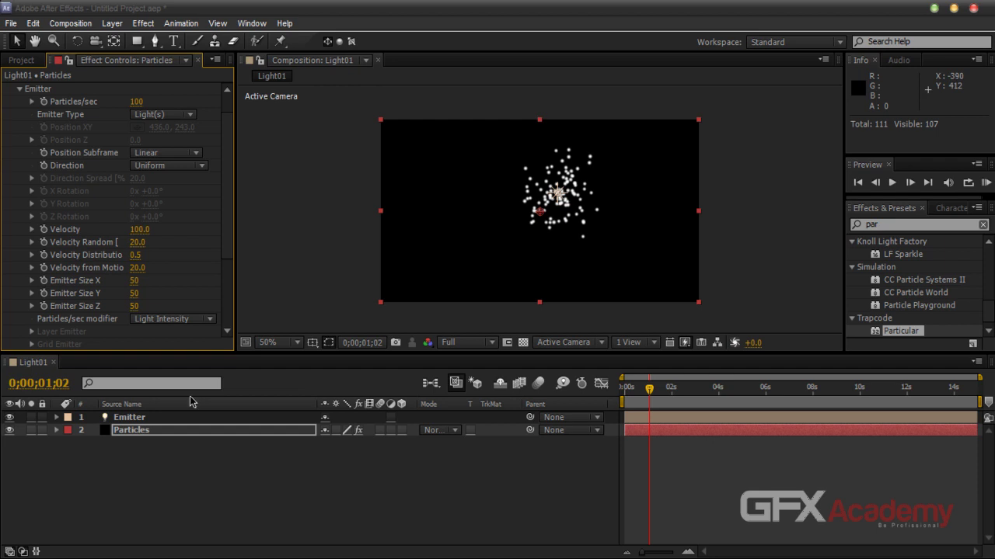
scroll(226, 249, up, 2)
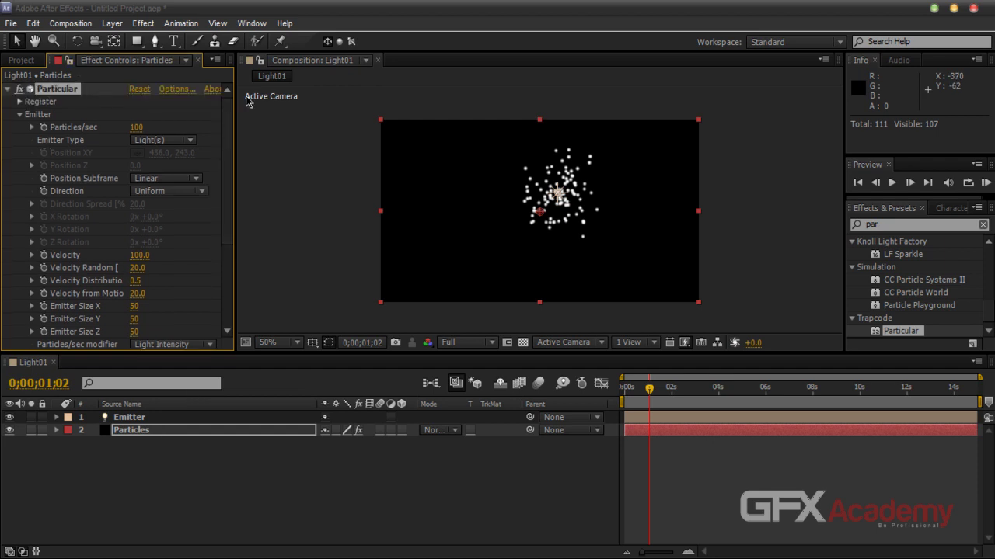
Check in the Particular options that light emitters use light names starting with Emitter, and accept the dialog.
click(180, 91)
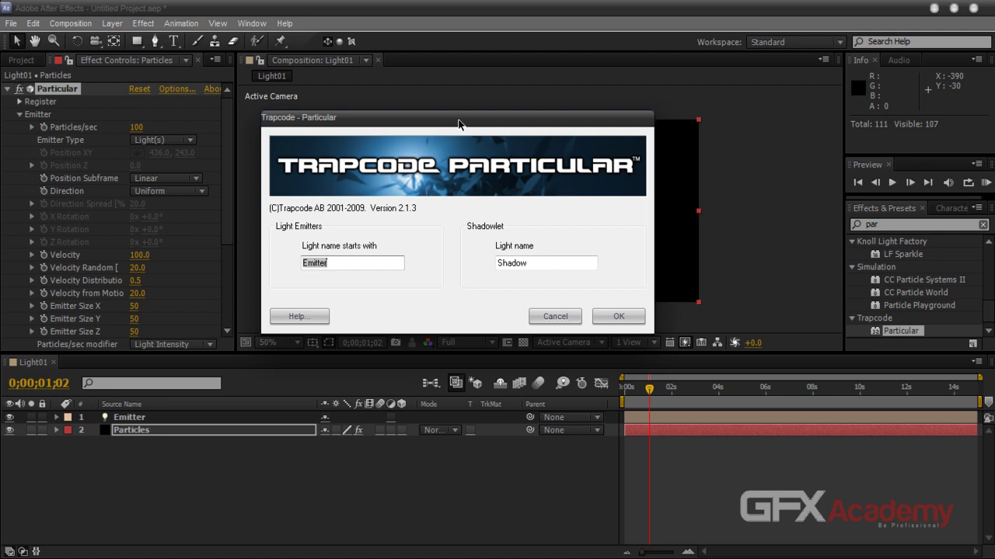
drag(457, 125, 505, 250)
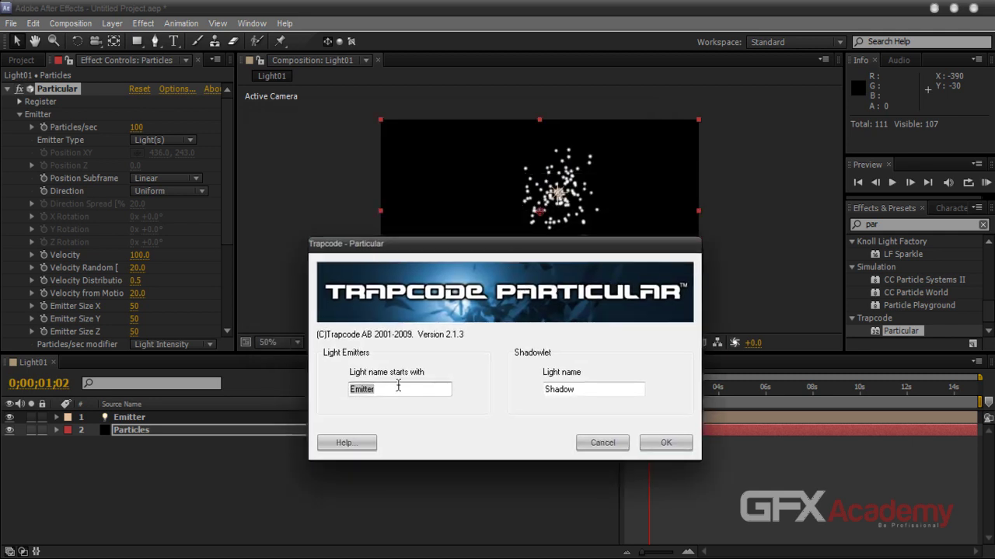
click(354, 391)
double_click(353, 390)
click(376, 392)
drag(375, 392, 317, 396)
drag(544, 248, 565, 192)
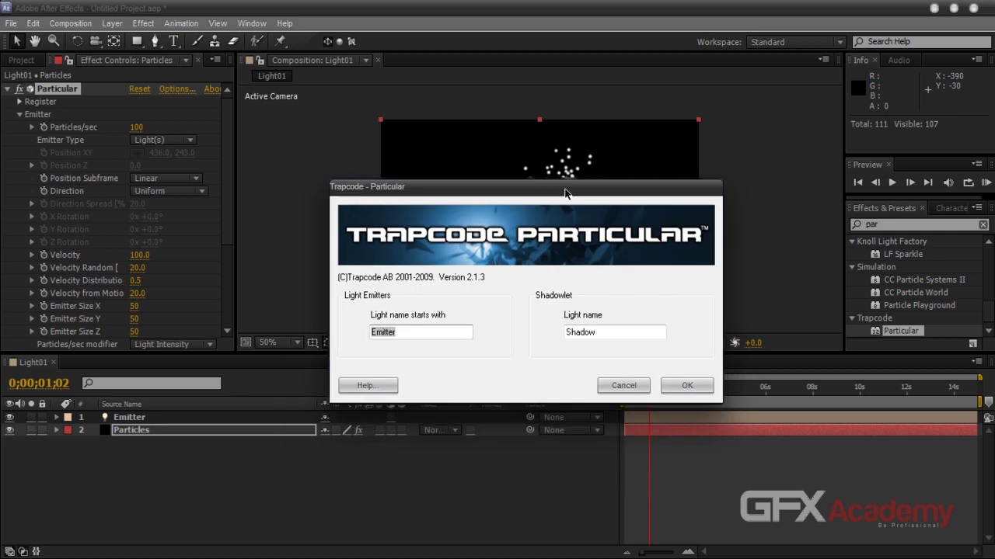
click(668, 387)
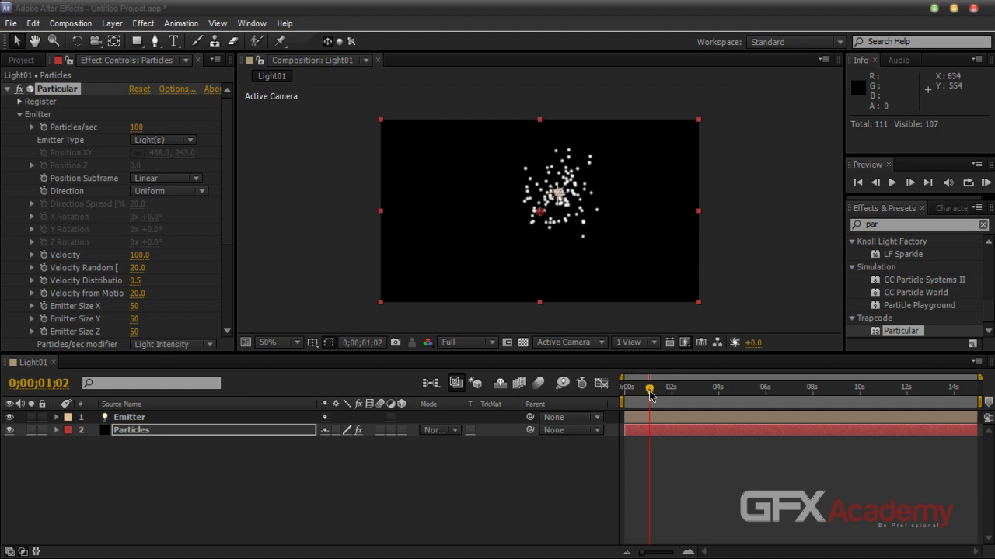
Return to the start of the composition at 0;00;00;00 and show the Motion Sketch panel, widened for easier use.
drag(650, 388, 614, 398)
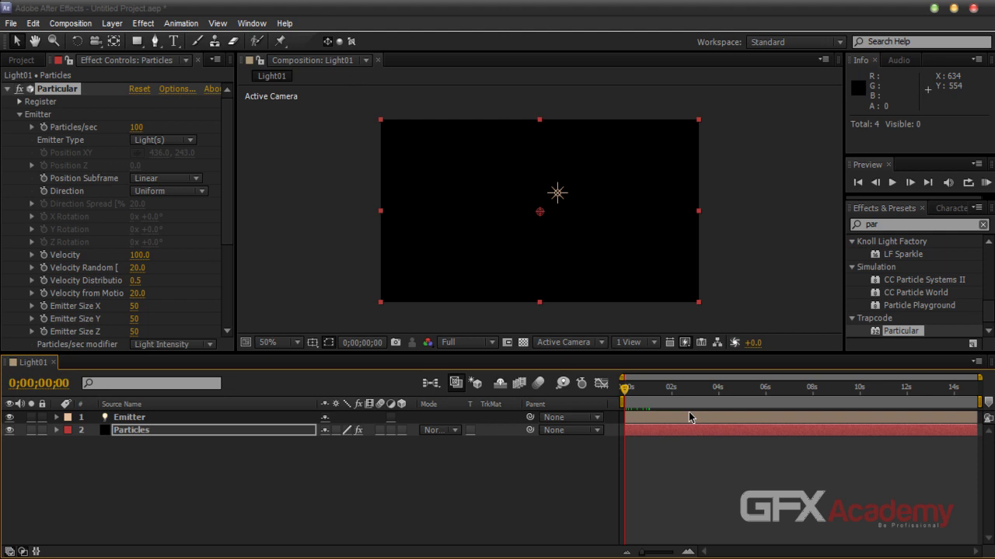
click(253, 23)
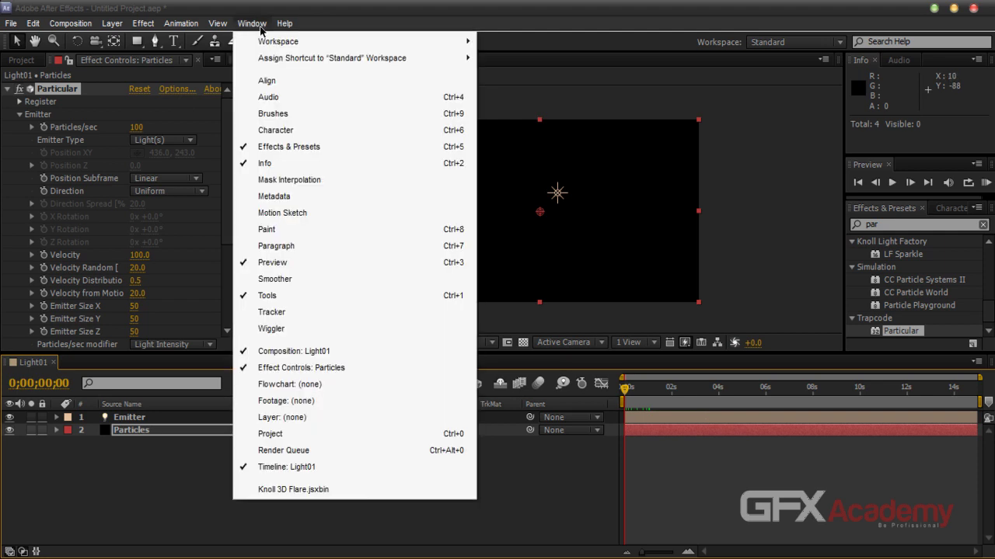
click(294, 214)
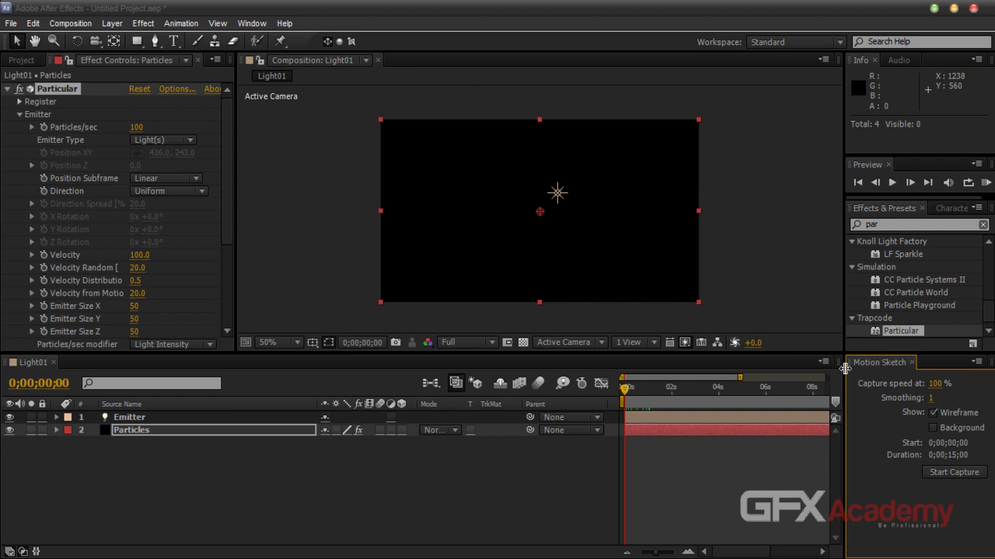
drag(847, 365, 810, 367)
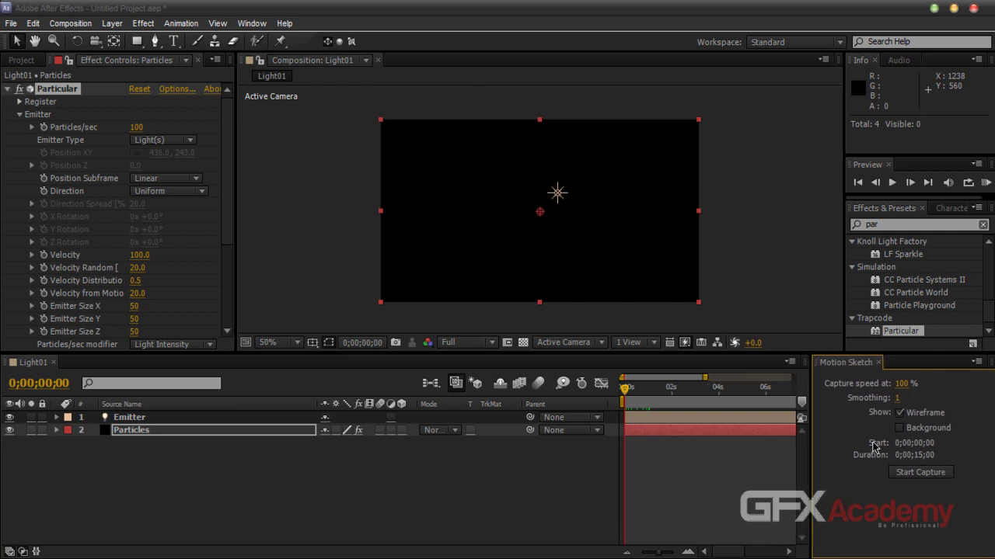
Try to capture a freehand motion path for the Particles layer with Motion Sketch.
click(921, 474)
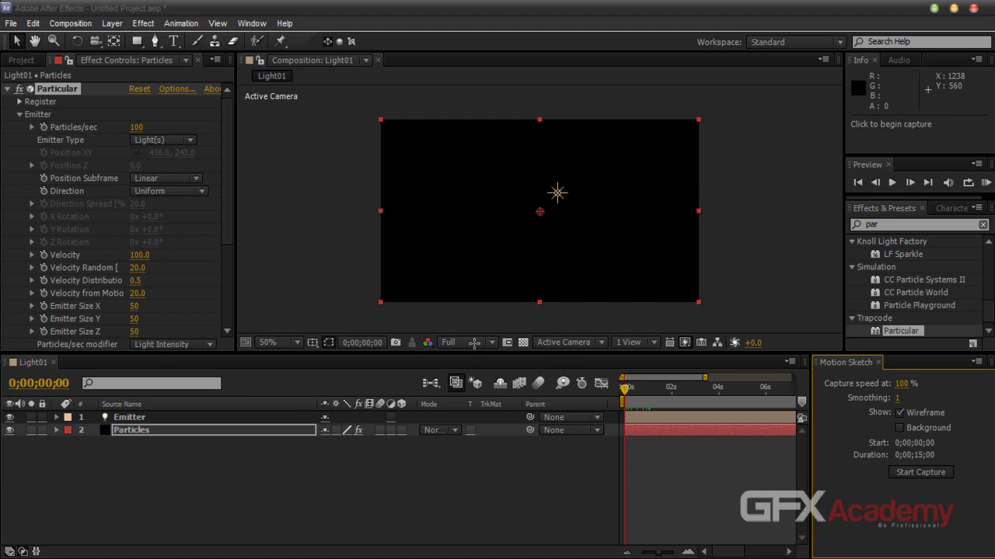
click(544, 238)
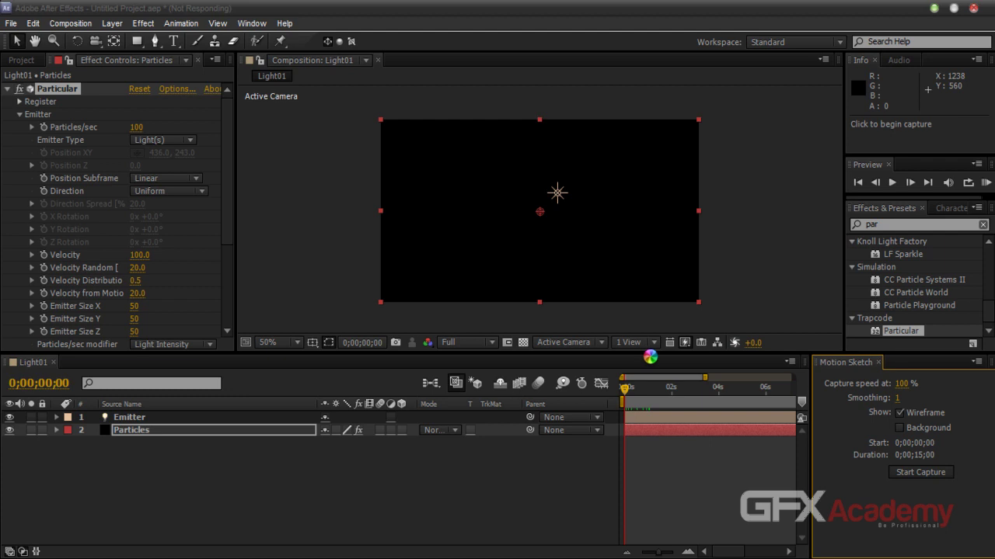
click(901, 473)
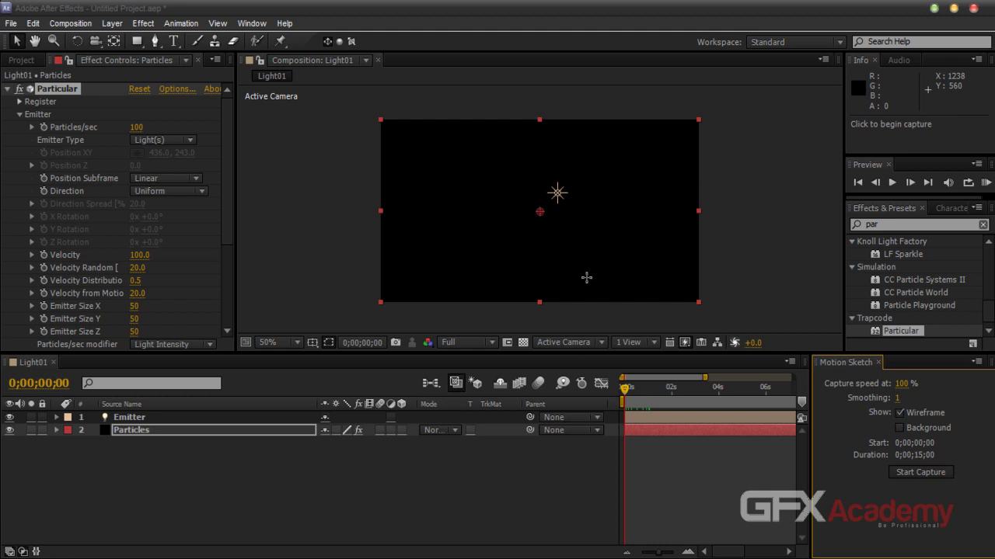
click(916, 473)
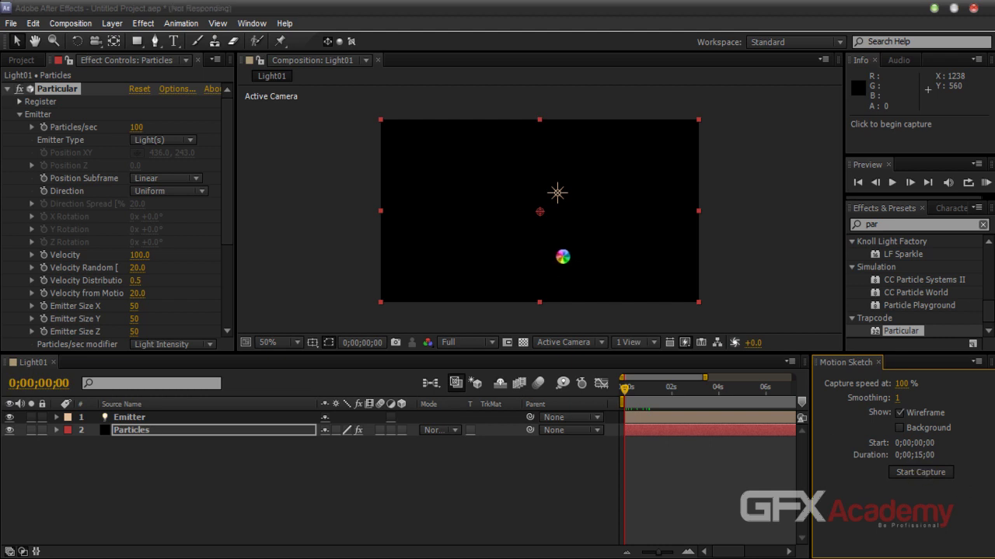
mouse_move(591, 244)
mouse_down()
mouse_move(514, 193)
mouse_move(503, 221)
mouse_move(457, 256)
mouse_move(455, 194)
mouse_move(600, 218)
mouse_move(639, 275)
mouse_move(530, 182)
mouse_move(505, 264)
mouse_move(443, 173)
mouse_move(515, 128)
mouse_move(615, 249)
mouse_move(618, 260)
mouse_move(539, 288)
mouse_move(514, 231)
mouse_move(576, 152)
mouse_move(588, 200)
mouse_move(554, 286)
mouse_up()
drag(557, 157, 581, 262)
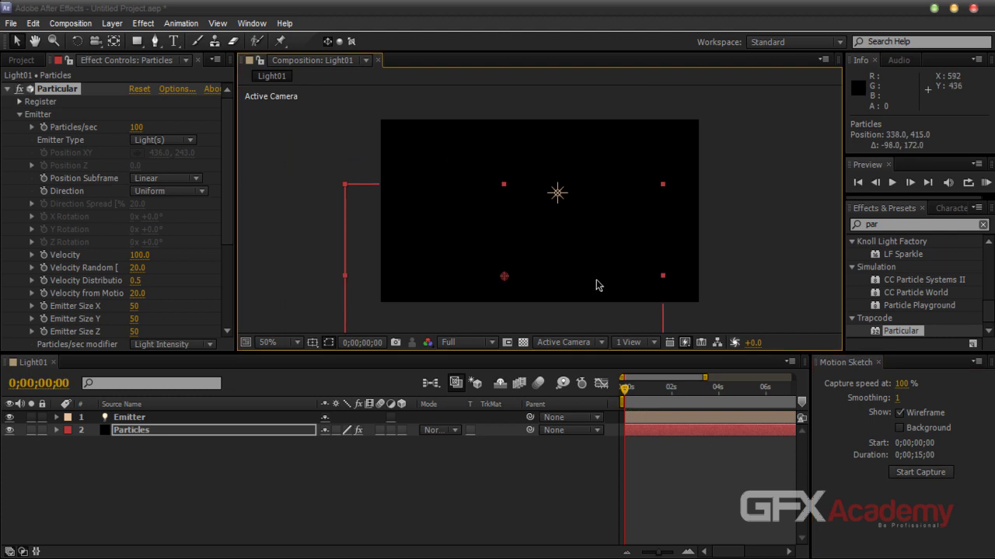
Reset the Particles layer's Position to its default.
click(340, 470)
click(261, 435)
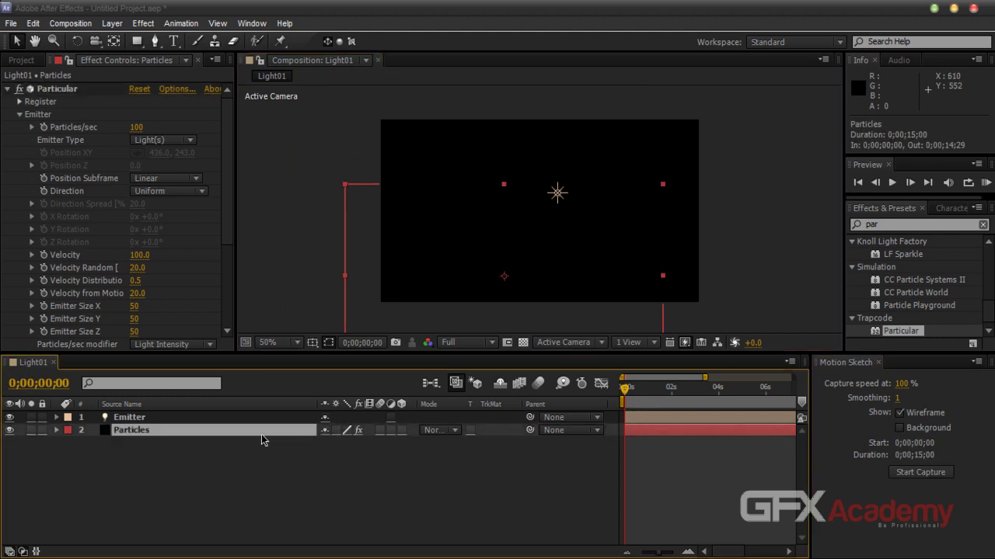
key(p)
click(208, 446)
right_click(208, 447)
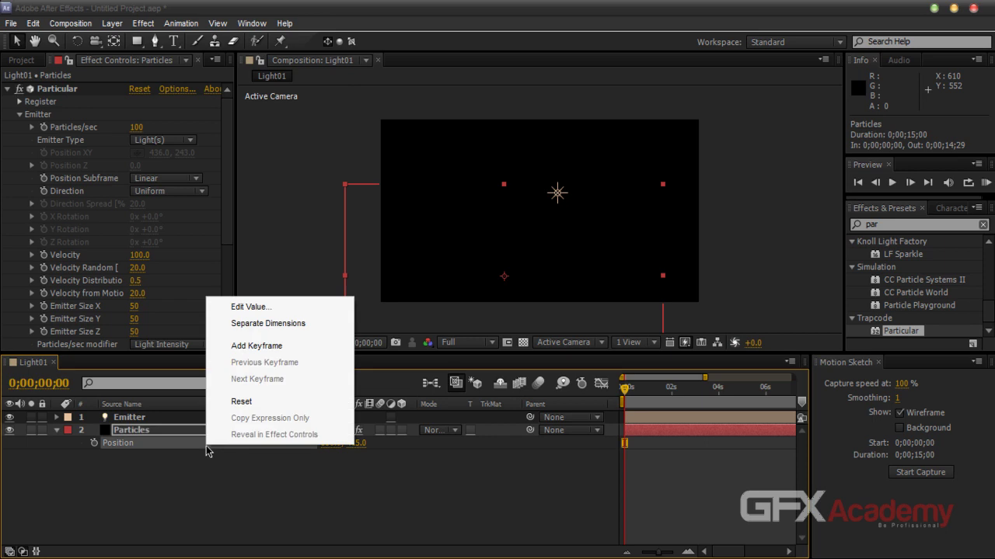
click(241, 402)
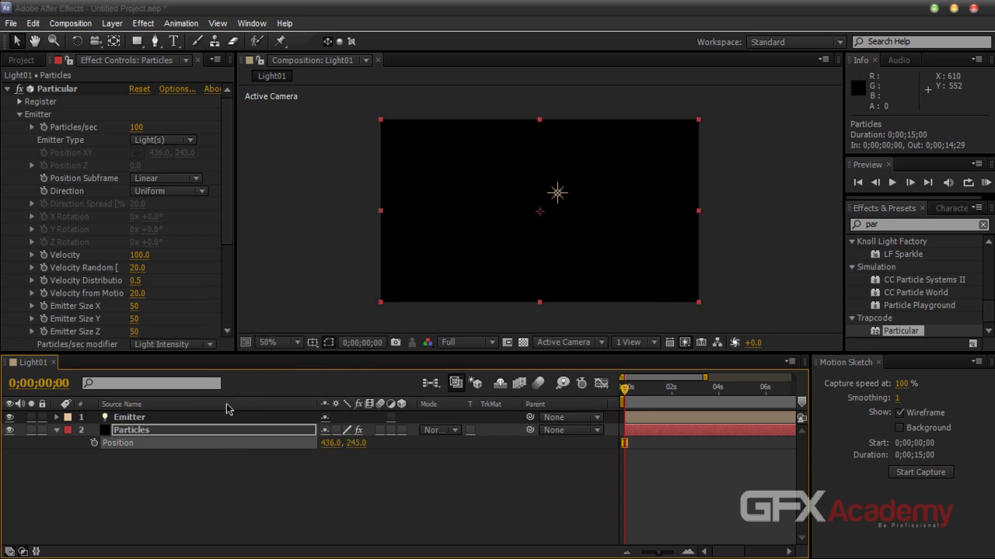
Record a looping freehand motion path on the Particles layer with Motion Sketch.
click(920, 473)
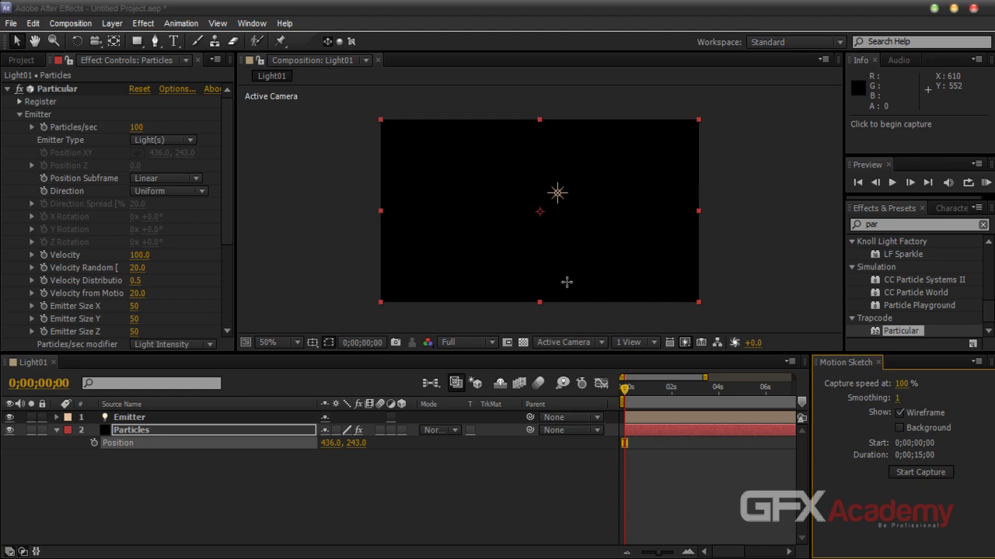
mouse_move(566, 282)
mouse_down()
mouse_move(607, 236)
mouse_move(585, 173)
mouse_move(545, 172)
mouse_move(516, 245)
mouse_move(493, 267)
mouse_move(466, 159)
mouse_move(502, 134)
mouse_move(549, 165)
mouse_move(557, 271)
mouse_move(579, 288)
mouse_move(595, 229)
mouse_move(582, 151)
mouse_move(571, 146)
mouse_move(528, 254)
mouse_move(486, 201)
mouse_move(498, 150)
mouse_up()
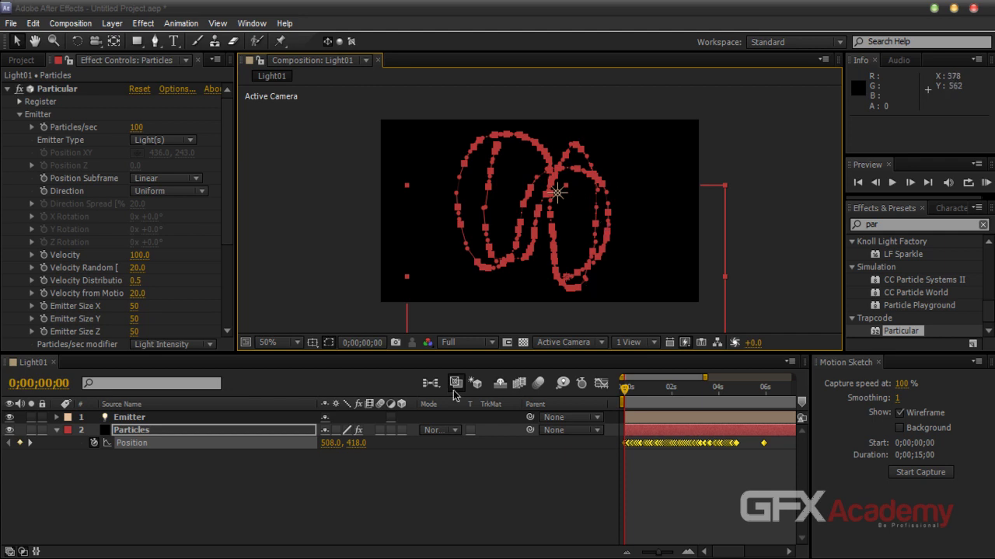
Remove all Position keyframes from the Particles layer and reset its position to the composition centre.
click(269, 432)
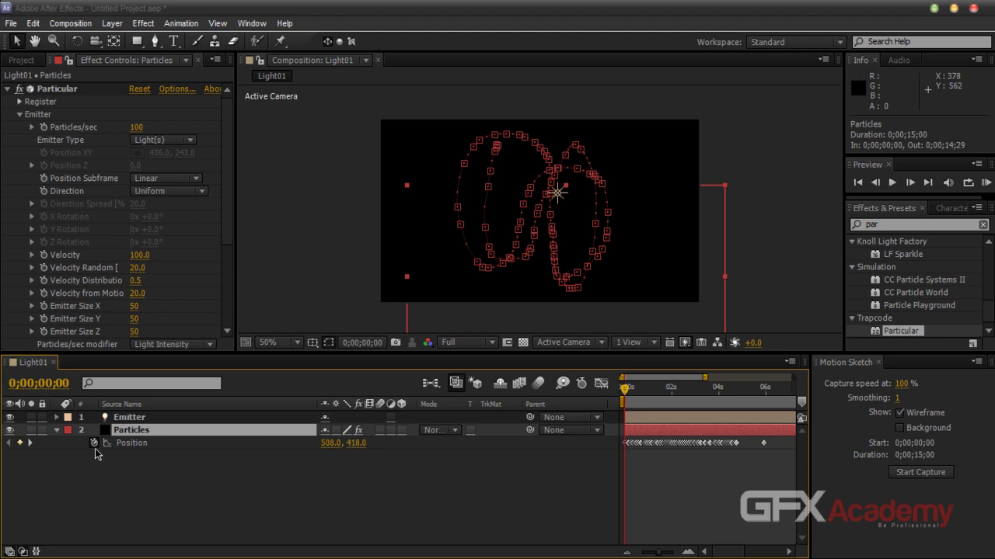
click(94, 443)
right_click(143, 449)
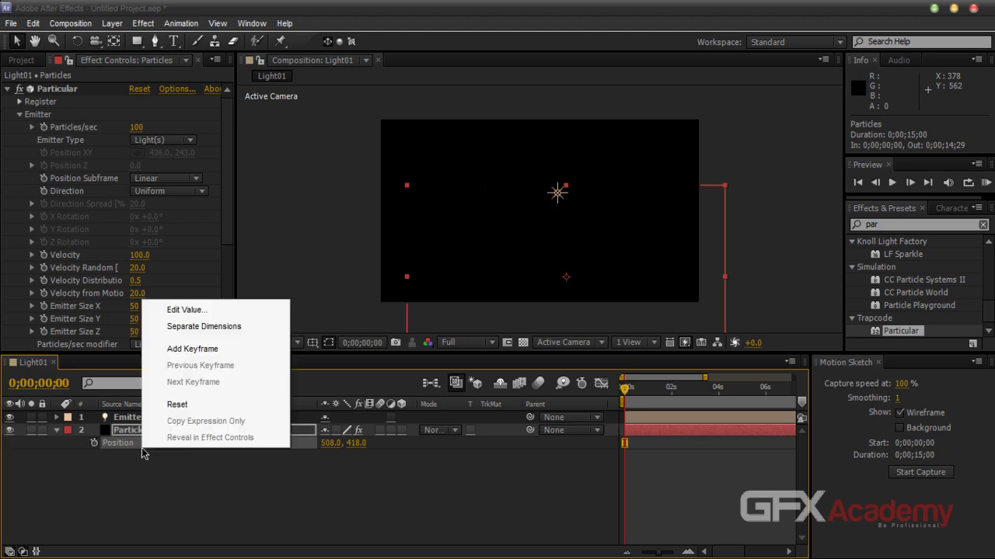
click(178, 405)
click(117, 481)
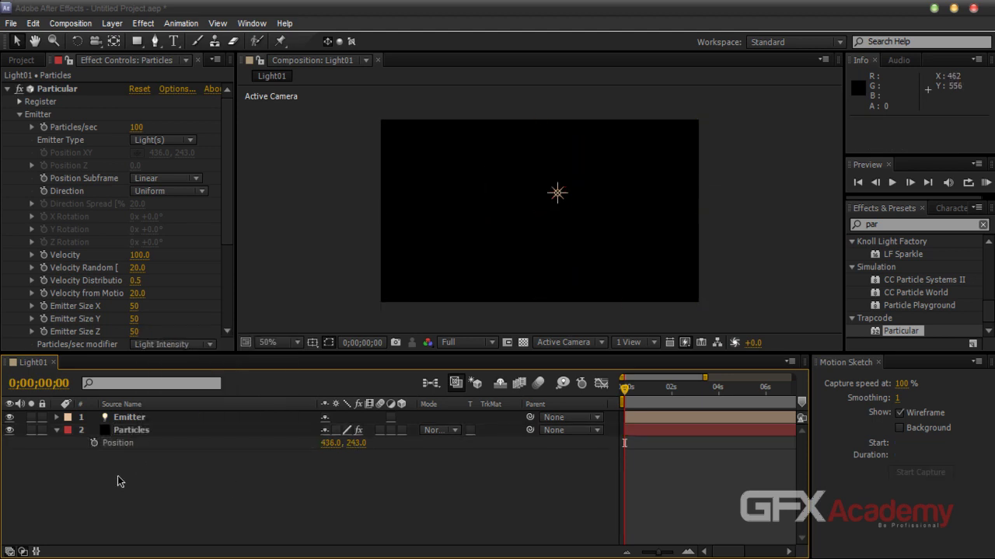
click(57, 429)
drag(481, 223, 481, 276)
key(ctrl+z)
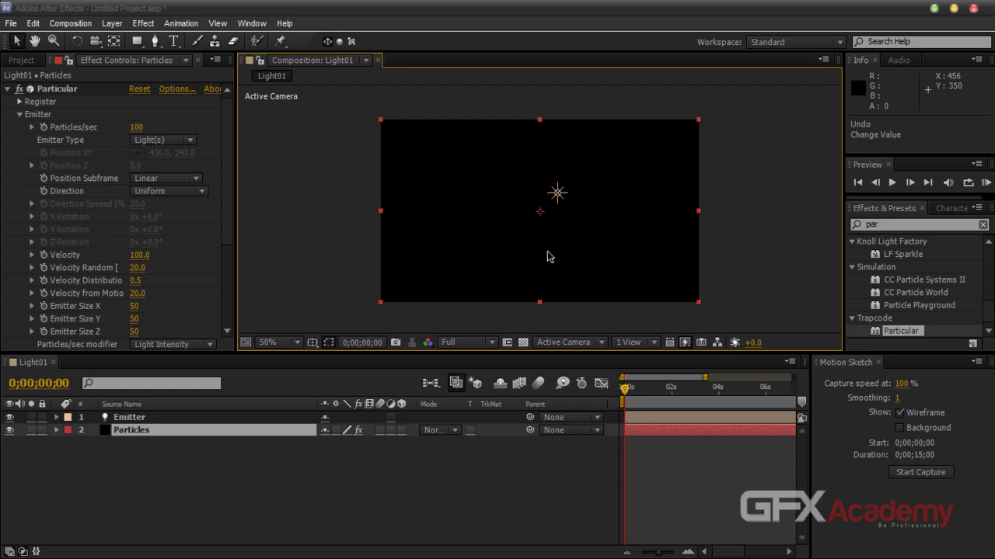
Add a new adjustment layer above the Emitter and Particles layers.
click(112, 23)
mouse_move(130, 27)
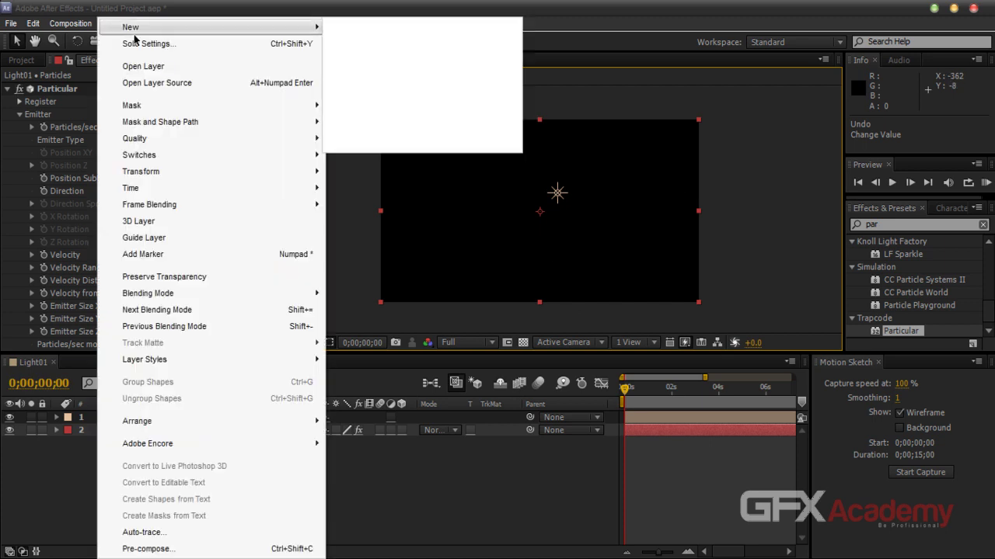
click(381, 126)
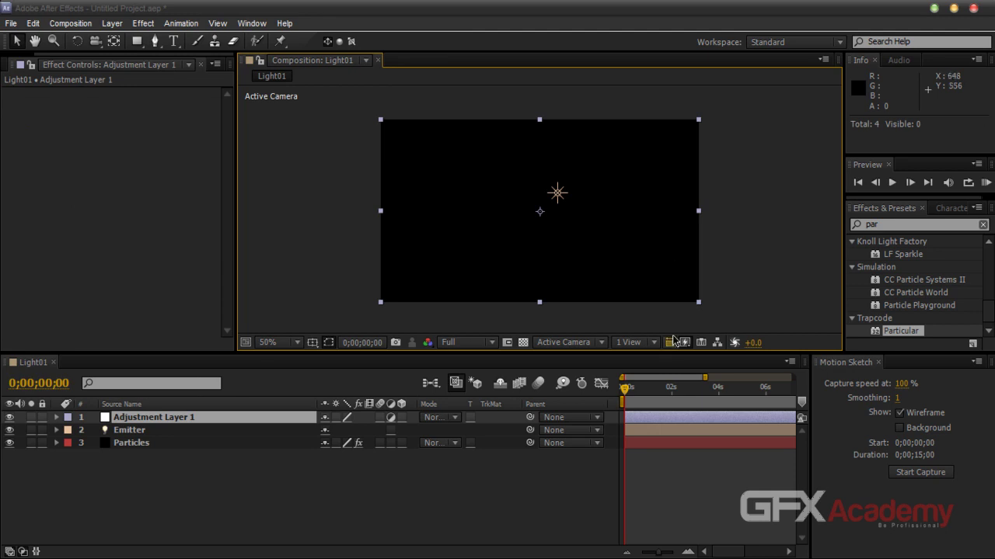
Record a looping freehand motion path on the adjustment layer with Motion Sketch at 100% capture speed.
click(917, 474)
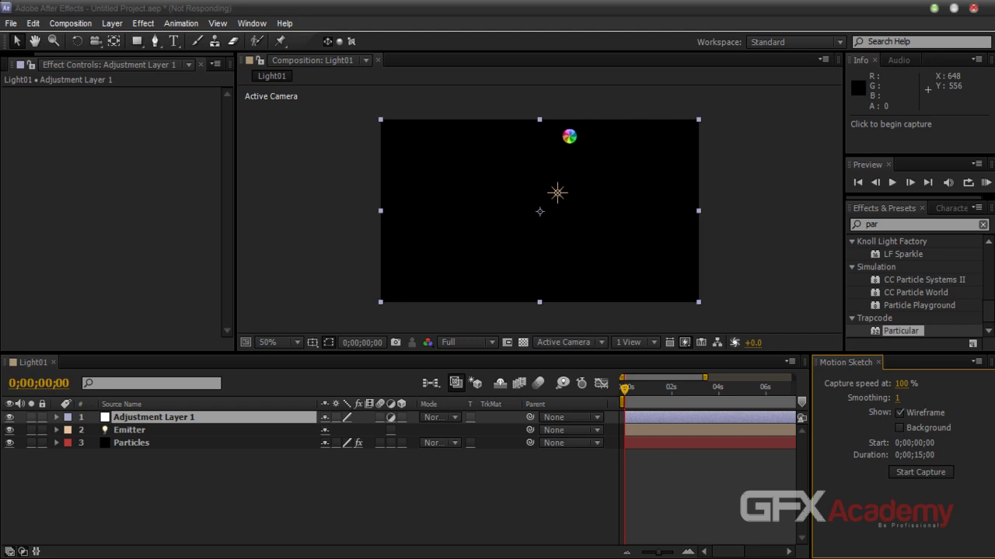
drag(570, 136, 599, 201)
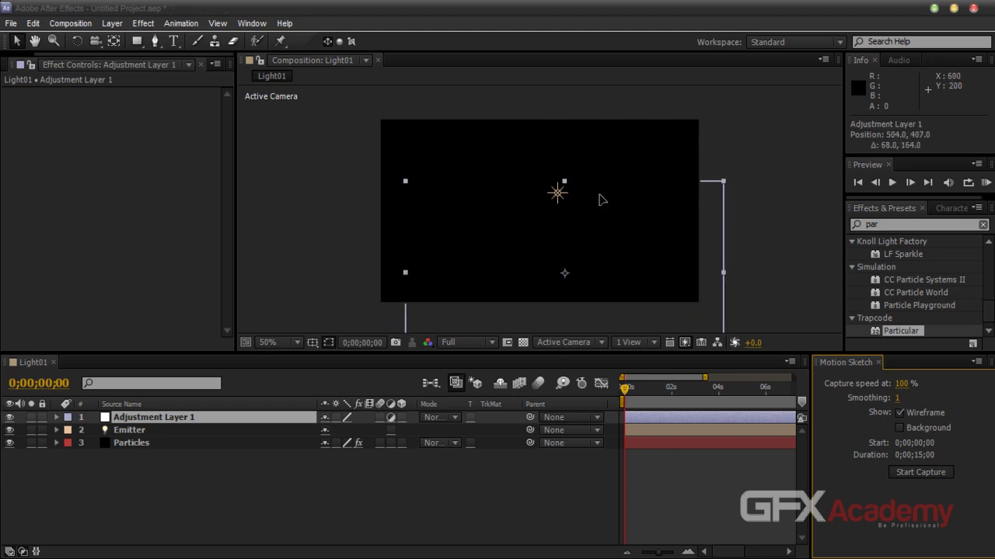
click(920, 472)
mouse_move(568, 142)
mouse_down()
mouse_move(584, 169)
mouse_move(597, 275)
mouse_move(474, 192)
mouse_move(526, 129)
mouse_move(550, 217)
mouse_move(539, 259)
mouse_move(508, 195)
mouse_move(564, 151)
mouse_move(457, 236)
mouse_up()
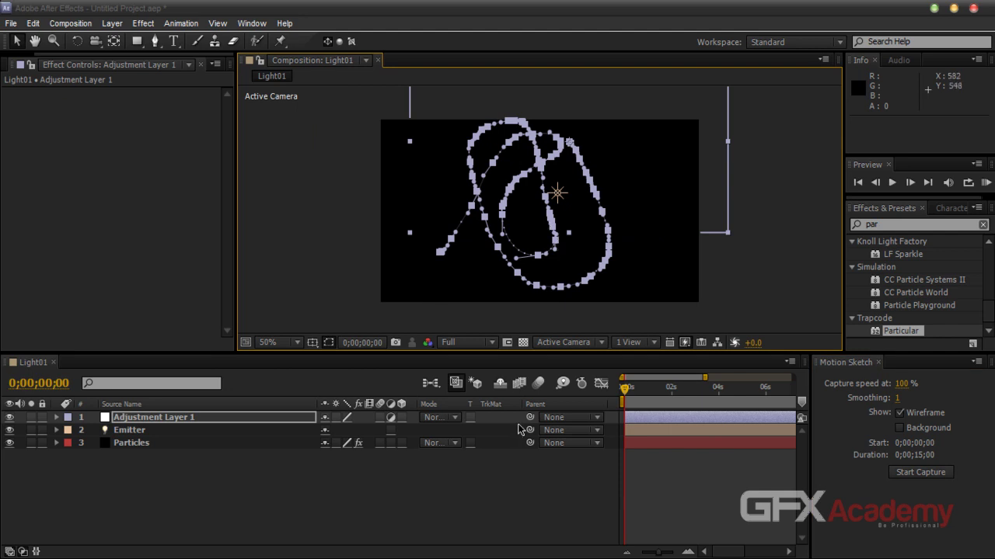
Reveal the adjustment layer's keyframed Position property and copy all of its keyframes.
click(274, 418)
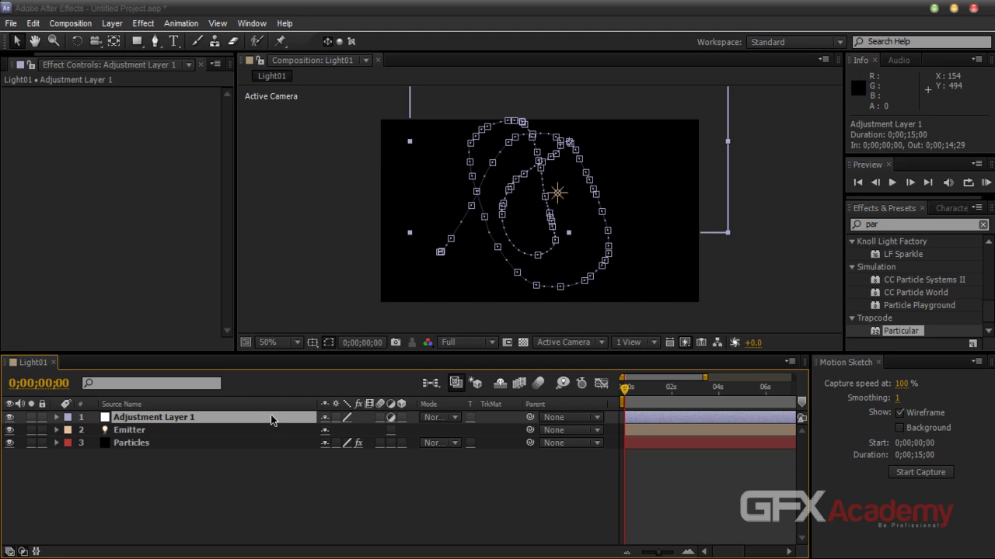
key(u)
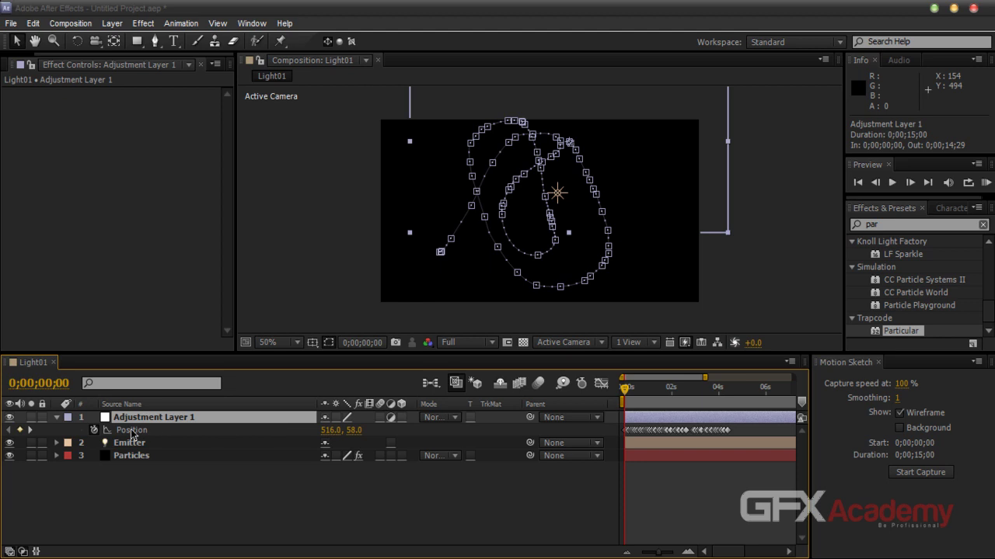
click(158, 434)
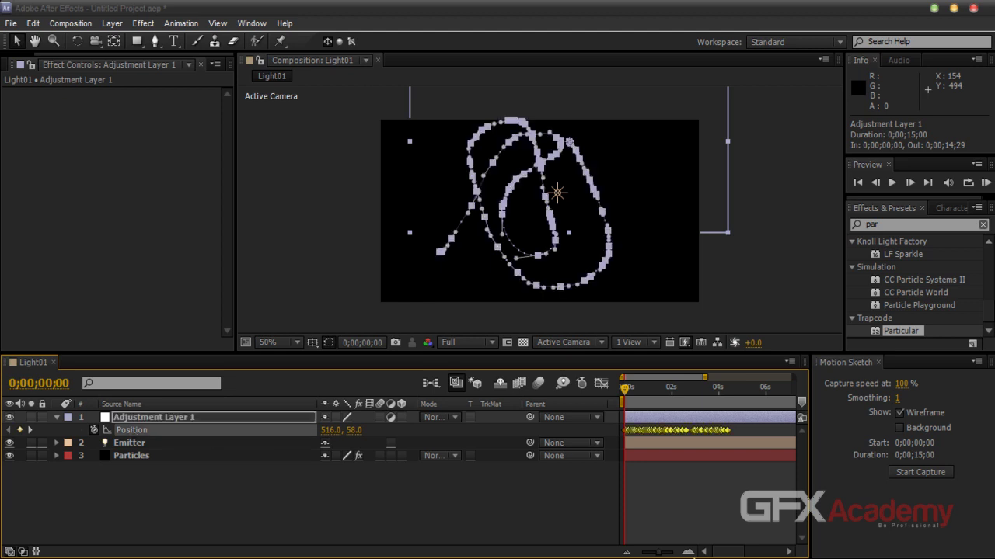
drag(662, 554, 619, 556)
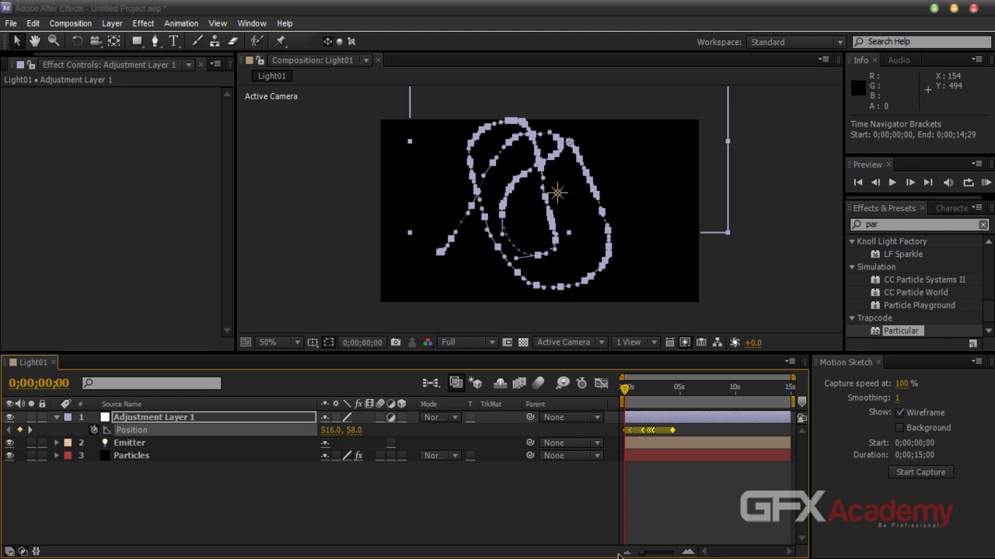
right_click(206, 436)
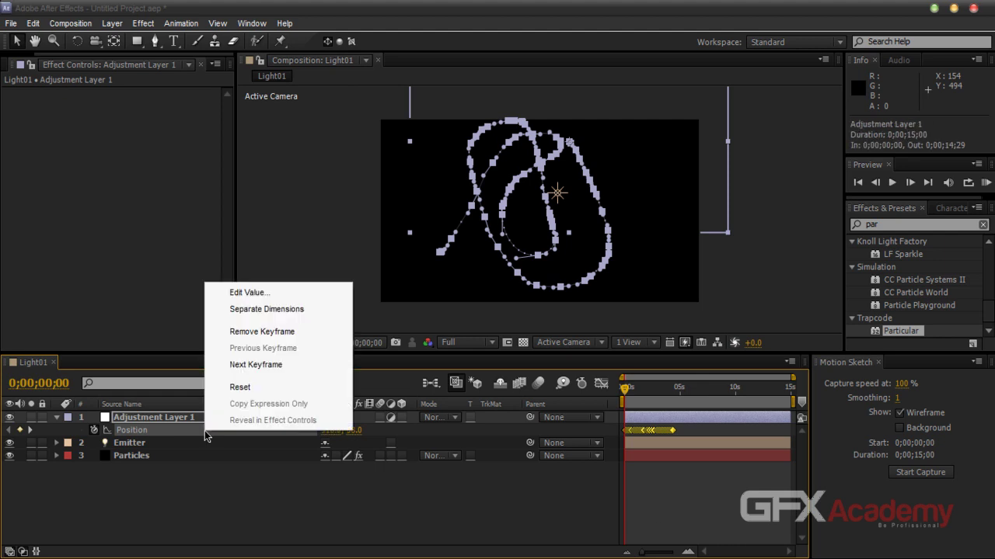
click(155, 443)
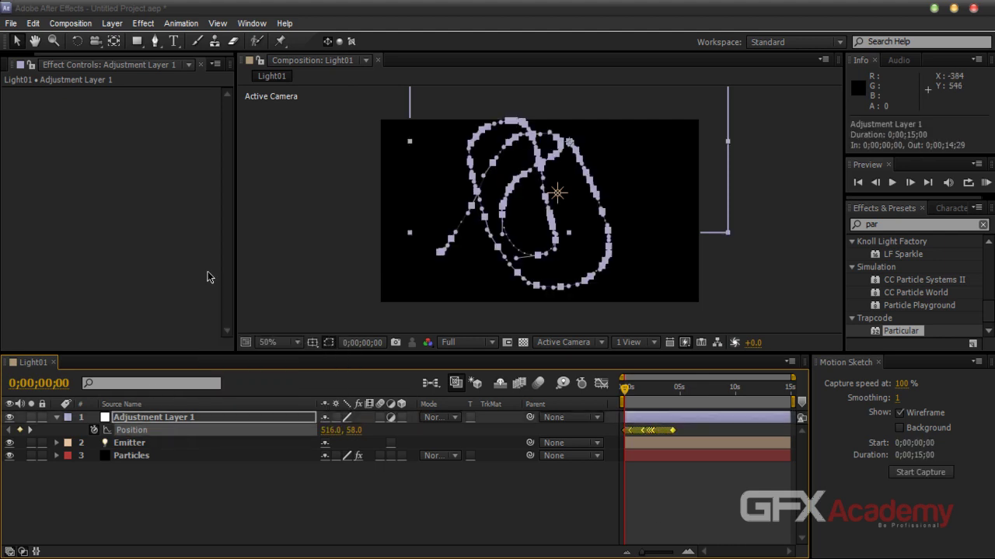
click(32, 24)
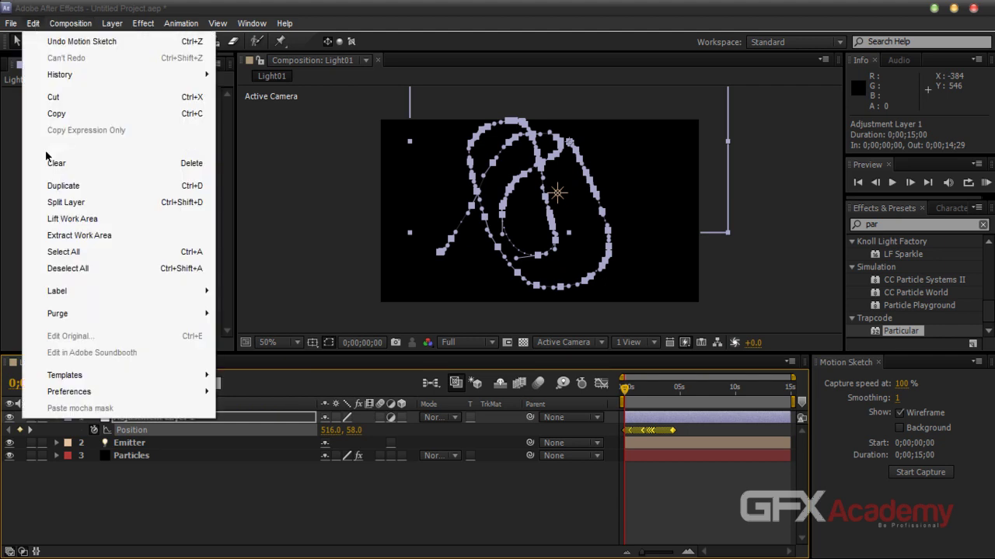
click(72, 115)
Paste the copied motion-path keyframes onto the Emitter light's Position property at the start of the composition.
click(178, 442)
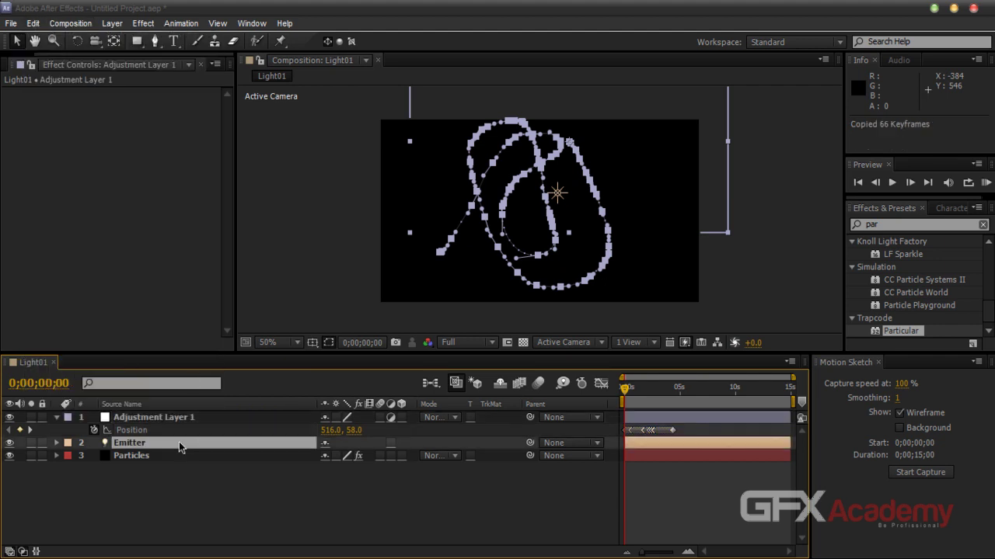
key(p)
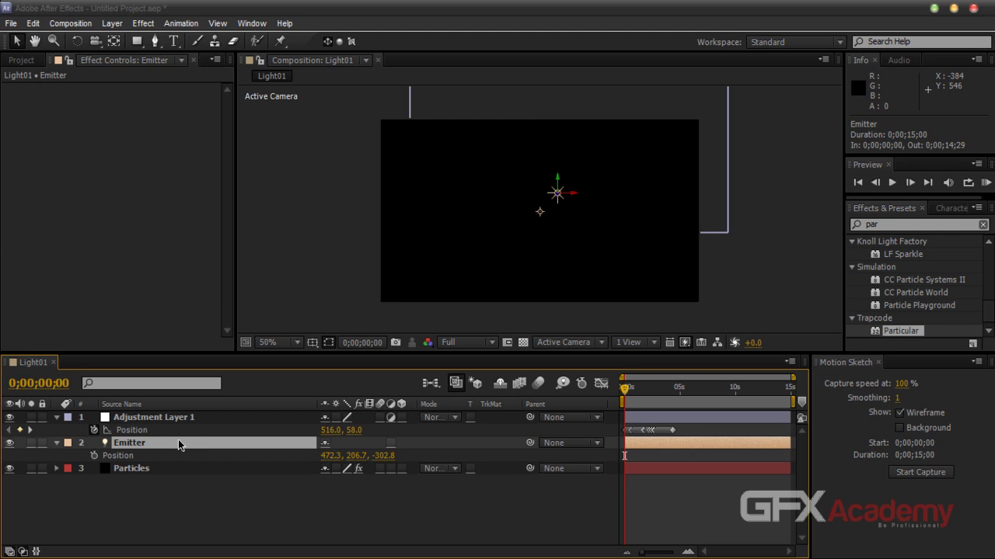
click(121, 458)
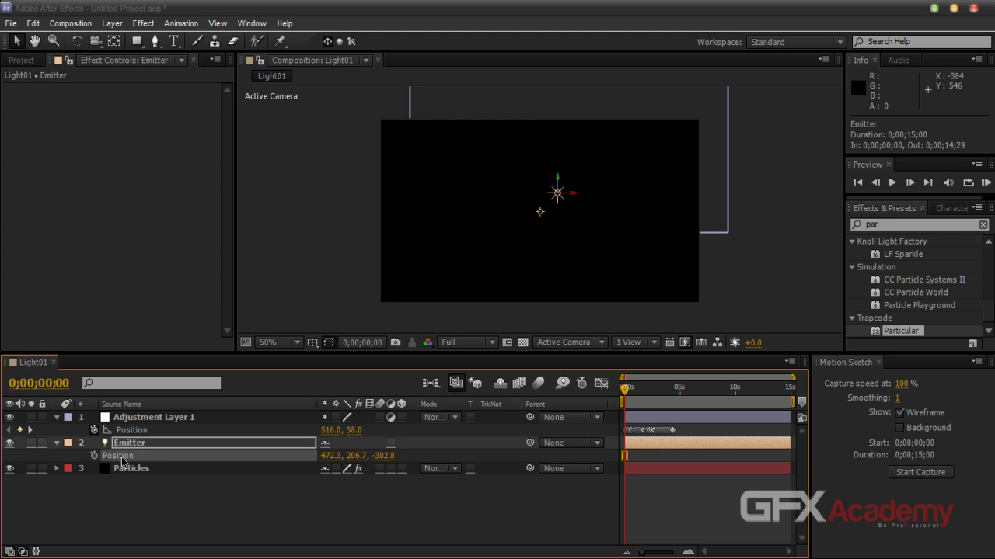
click(34, 25)
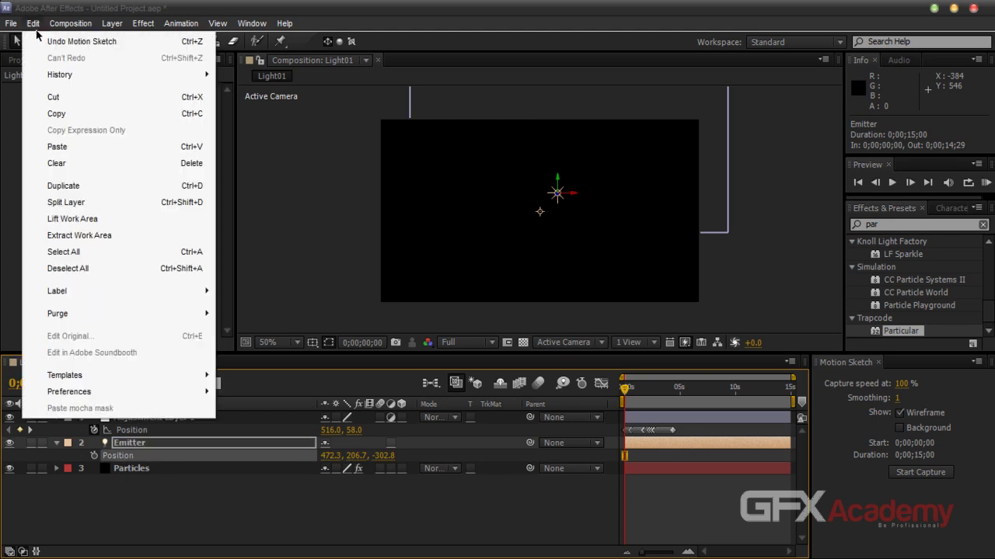
click(58, 147)
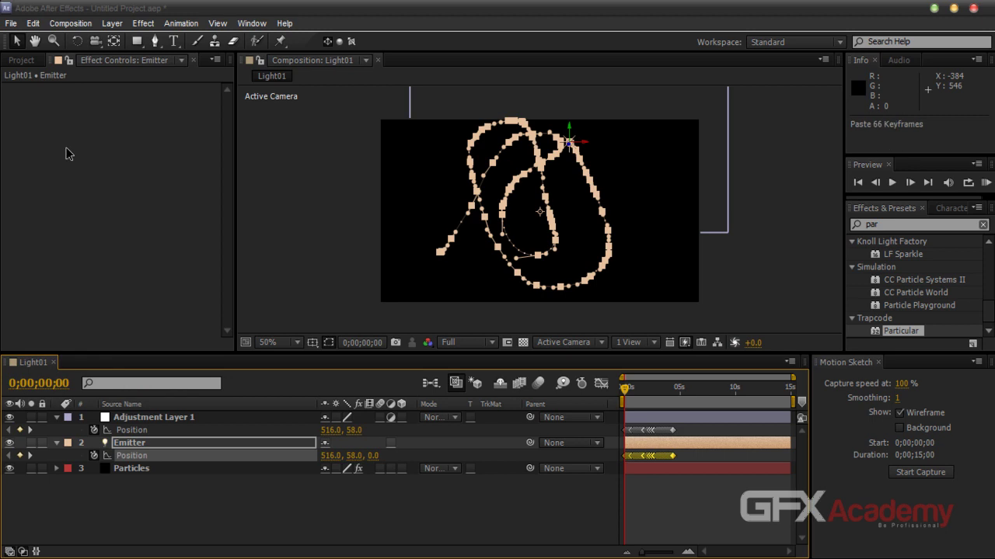
Delete the adjustment layer from the Light01 composition.
click(346, 486)
click(207, 418)
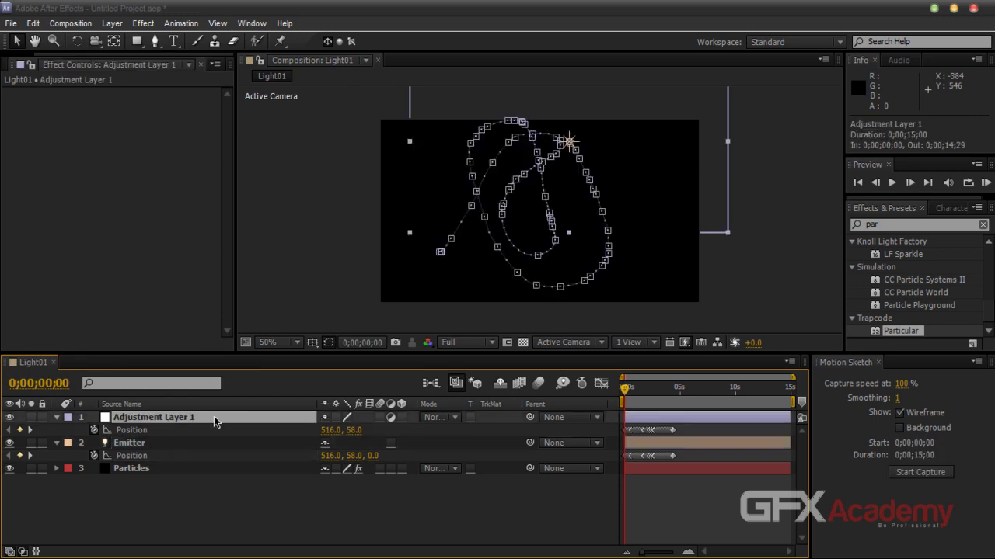
key(Delete)
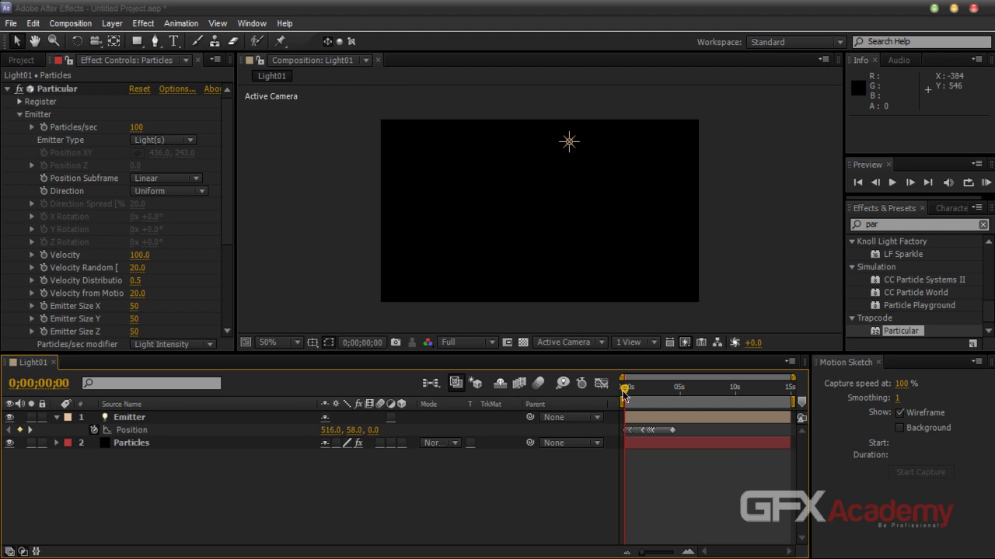
Preview the particle animation from the first frame and examine how the particles follow the moving Emitter light.
mouse_move(625, 397)
mouse_down()
mouse_move(675, 399)
mouse_move(617, 404)
mouse_move(669, 403)
mouse_move(631, 410)
mouse_move(676, 405)
mouse_move(637, 409)
mouse_up()
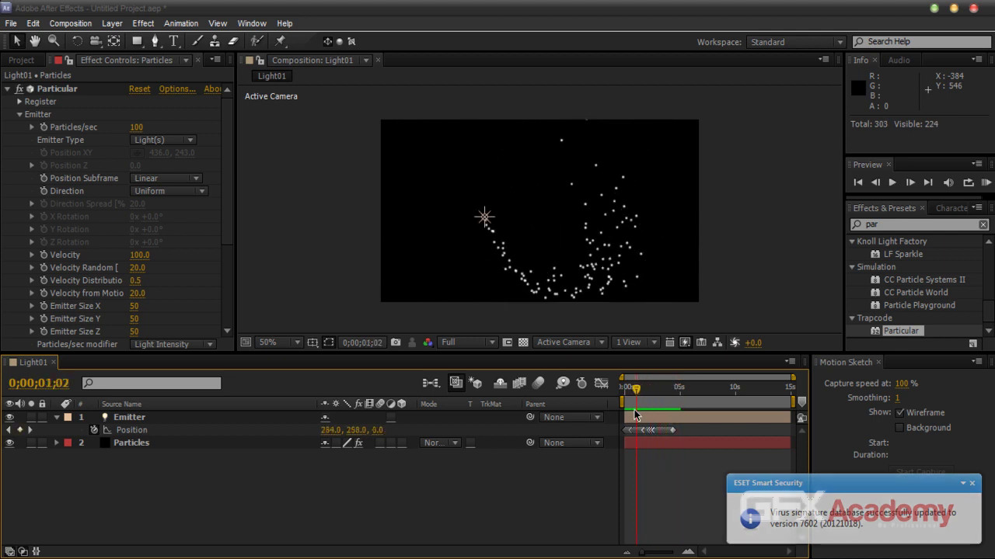
click(972, 488)
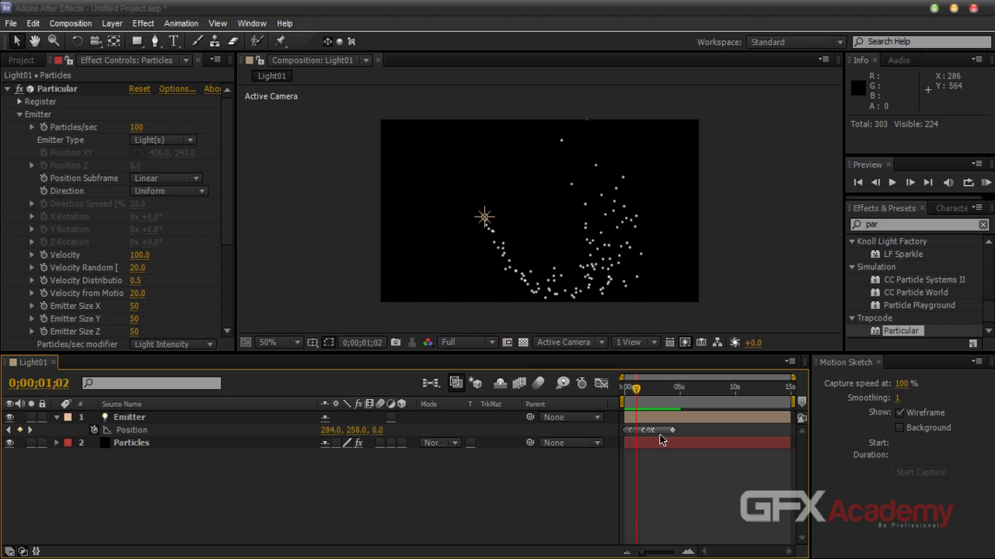
drag(637, 398, 618, 399)
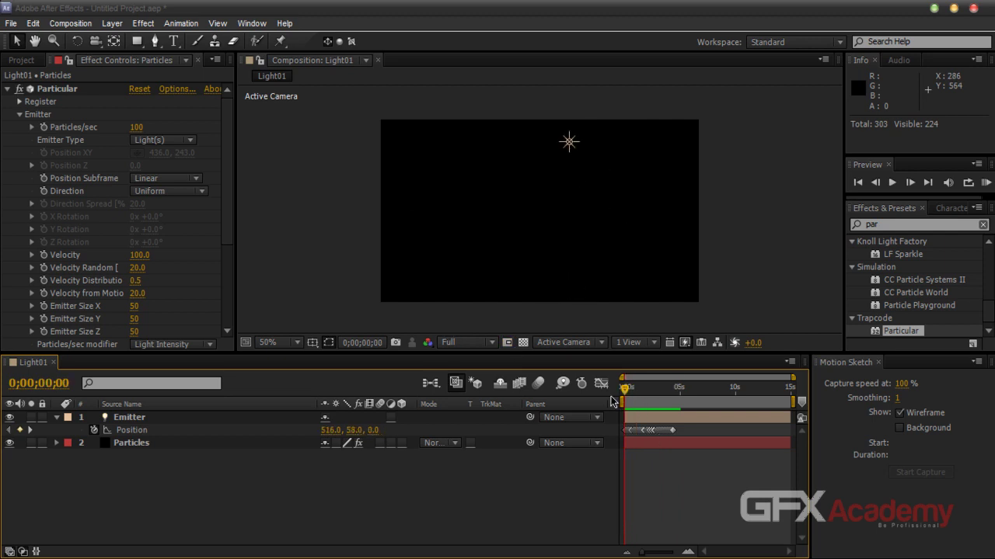
key(KP_0)
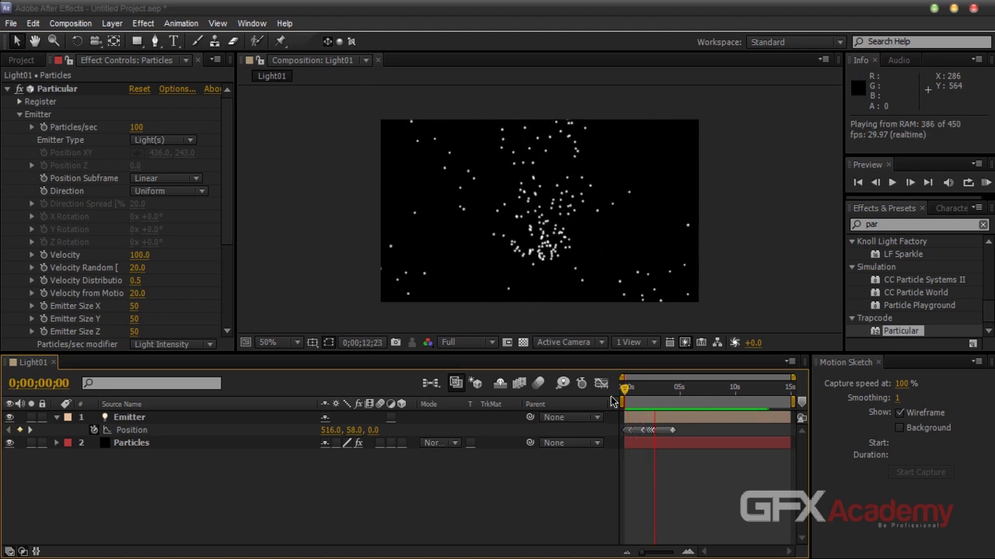
key(space)
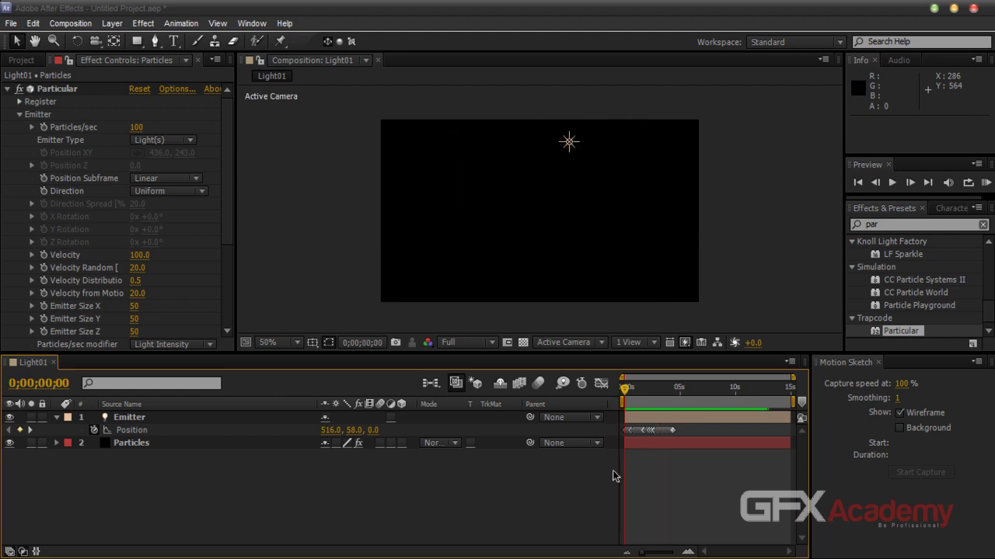
mouse_move(625, 393)
mouse_down()
mouse_move(655, 396)
mouse_move(636, 402)
mouse_up()
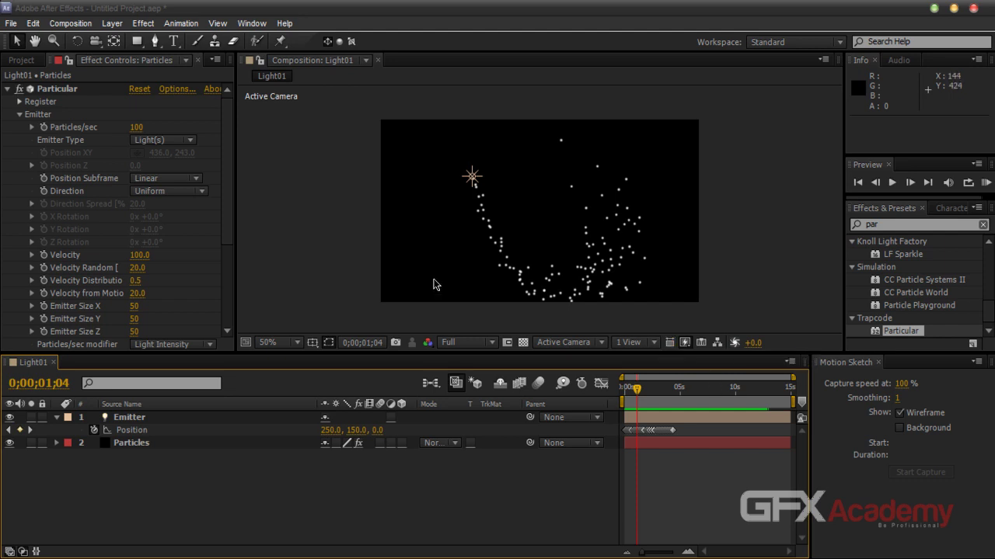
Set Particular's Emitter Size X, Emitter Size Y and Emitter Size Z to 0.
drag(224, 187, 220, 238)
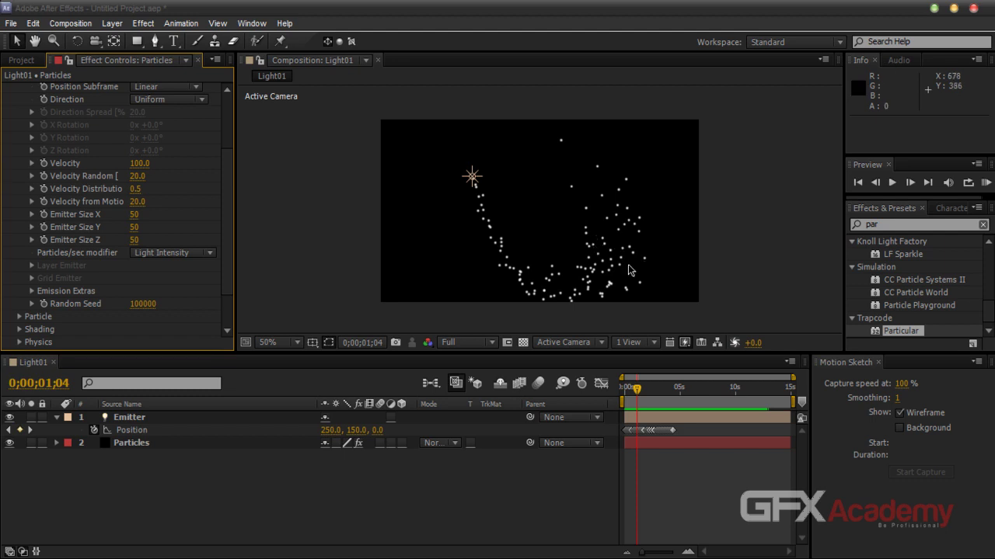
click(134, 215)
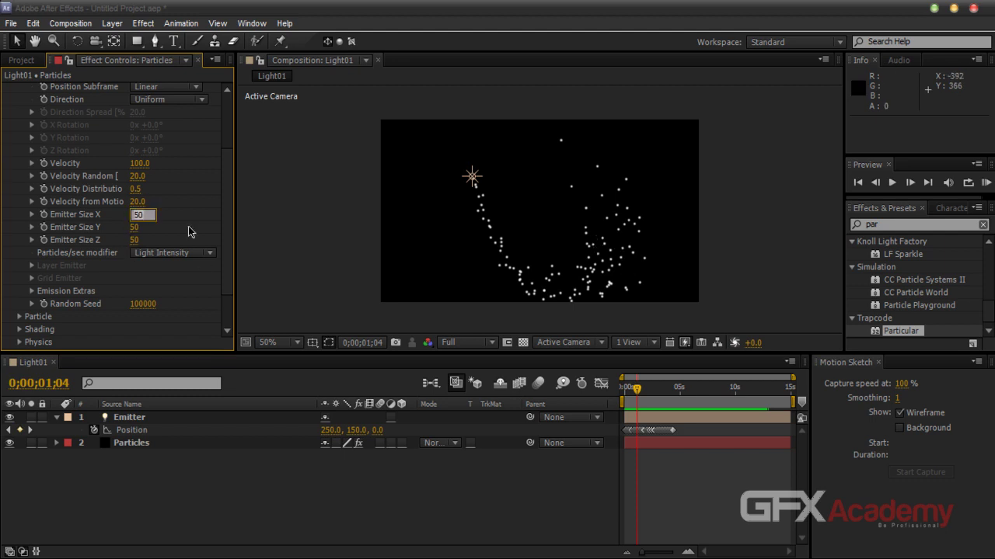
text(0)
key(Return)
click(134, 226)
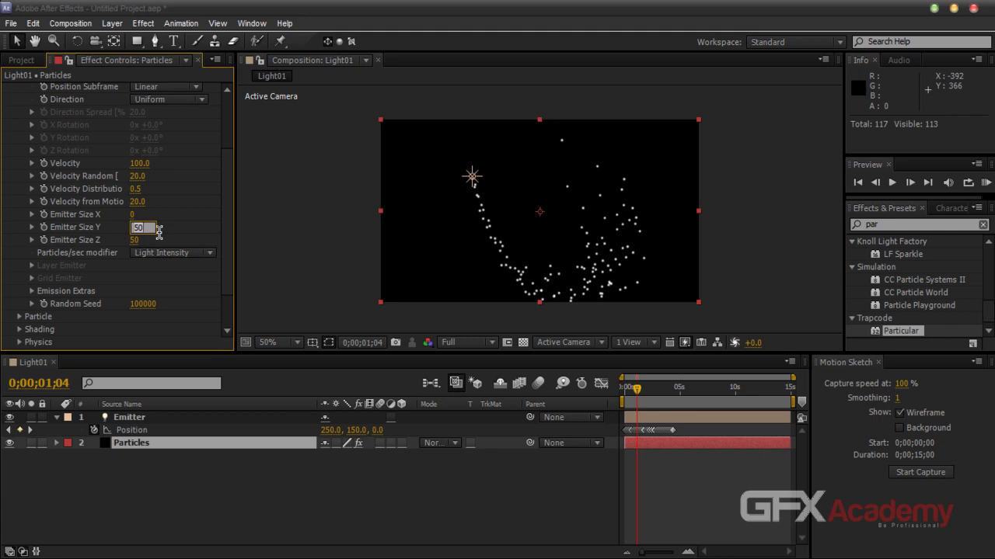
text(0)
key(Return)
click(138, 241)
text(0)
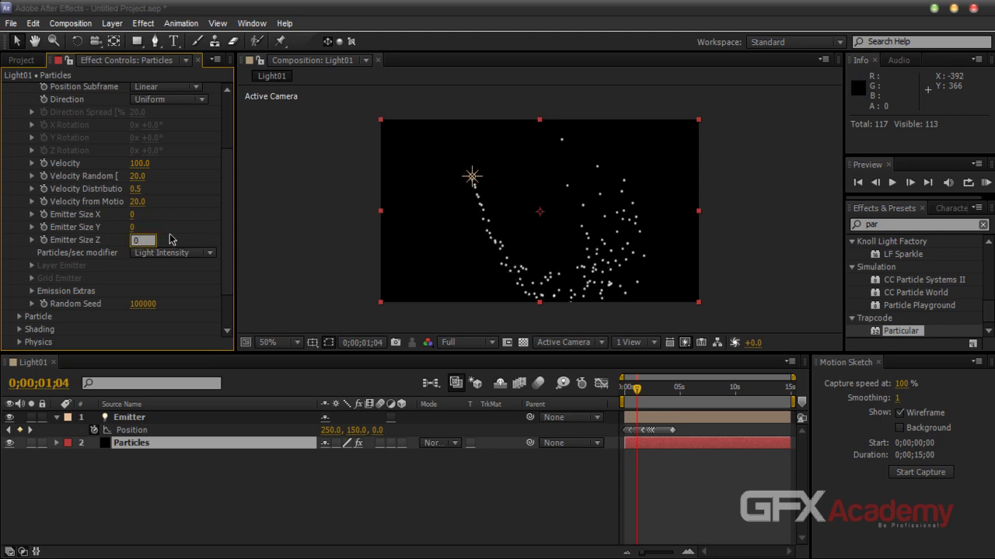
key(Return)
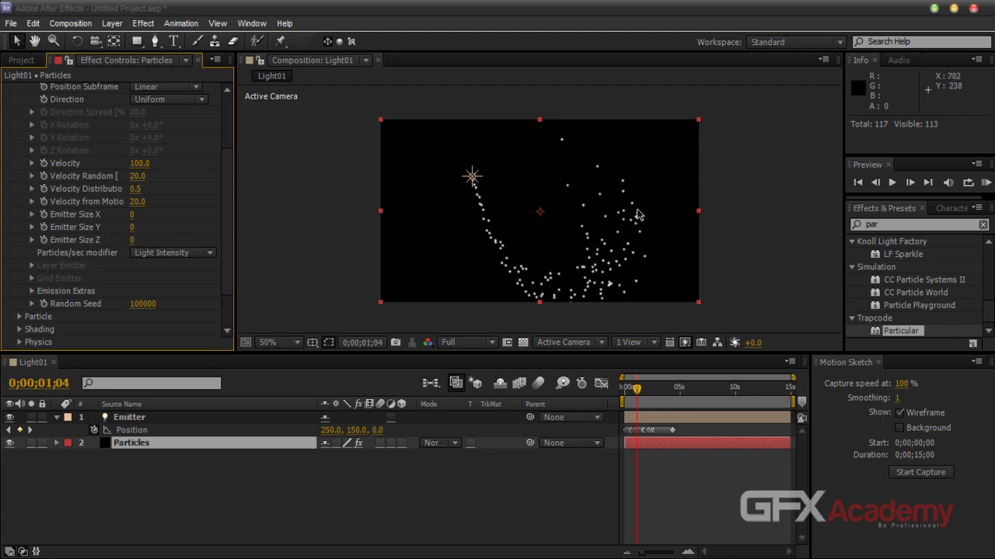
Set the emitter's Velocity, Velocity Random and Velocity Distribution to 0, and check the trail at several points in time.
scroll(224, 234, up, 2)
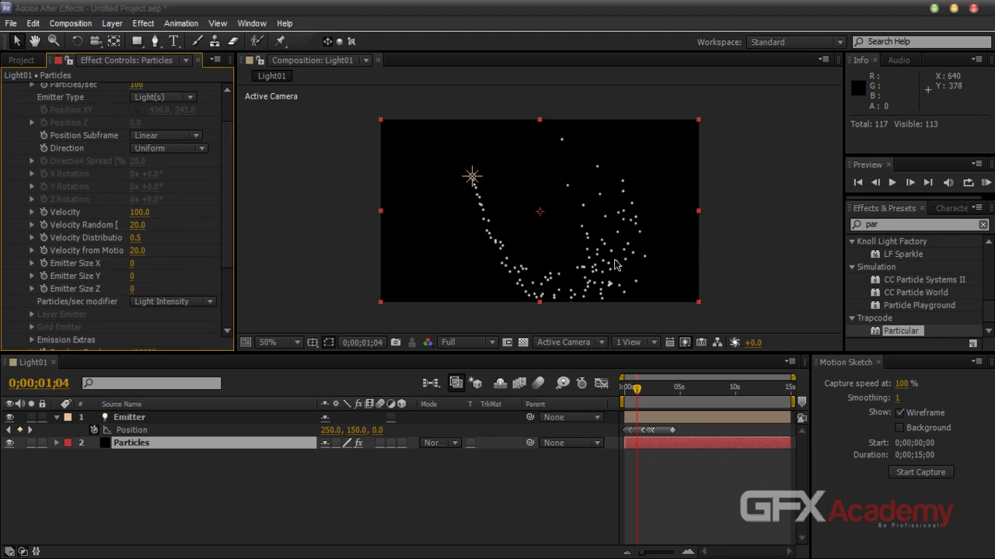
click(139, 212)
text(0)
key(Return)
click(136, 225)
text(0)
key(Return)
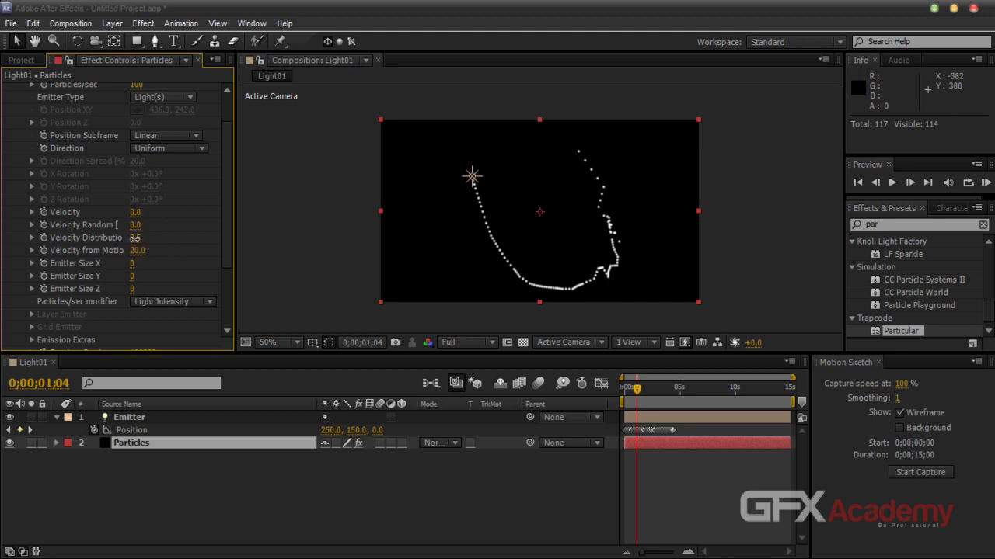
click(138, 237)
text(0)
key(Return)
drag(644, 395, 673, 411)
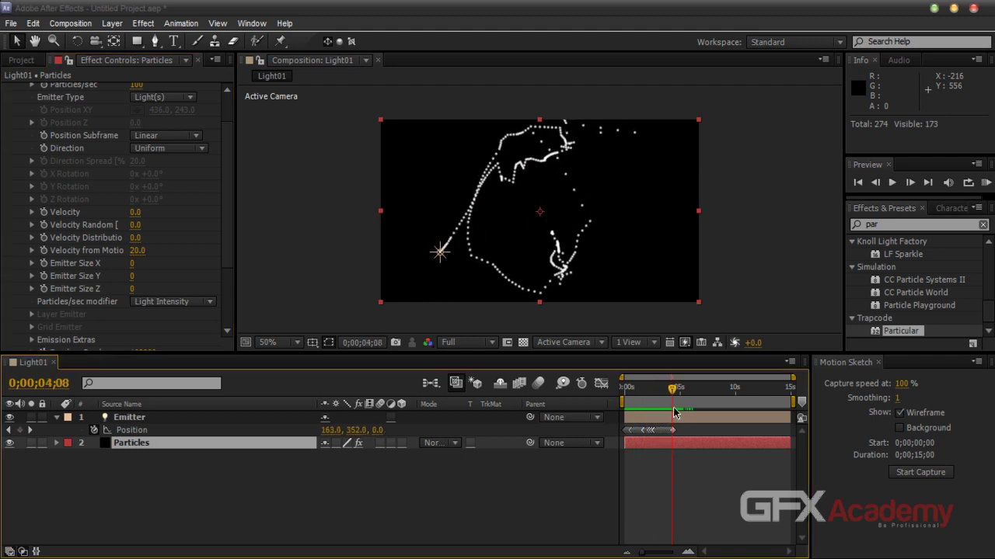
drag(678, 412, 639, 404)
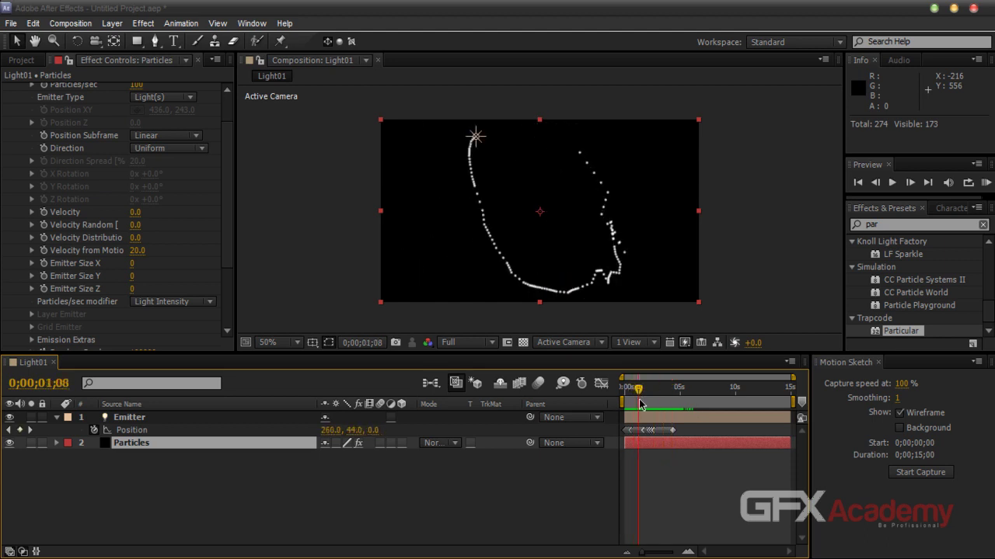
Change the Particle Type to Streaklet in Particular's Particle settings.
scroll(225, 231, down, 4)
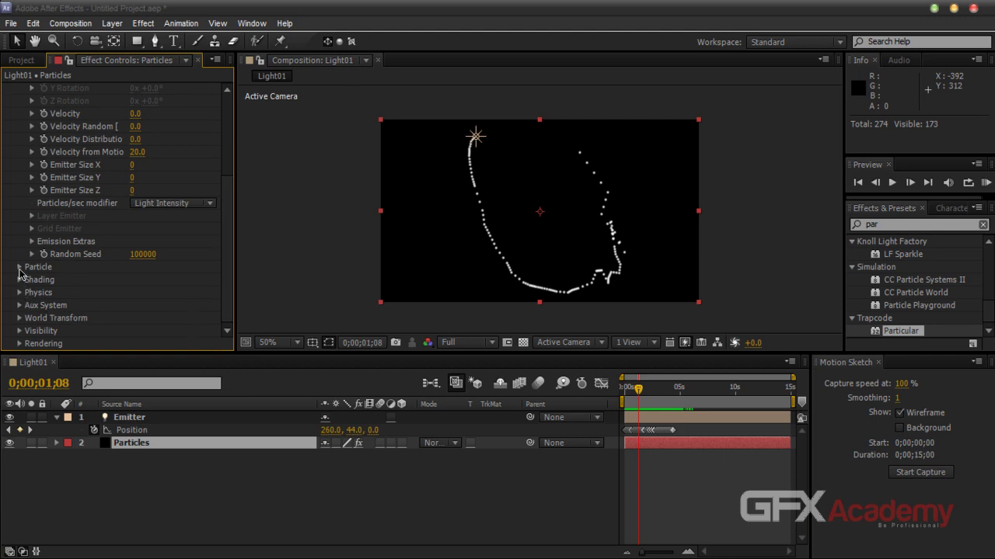
click(19, 268)
scroll(225, 233, down, 3)
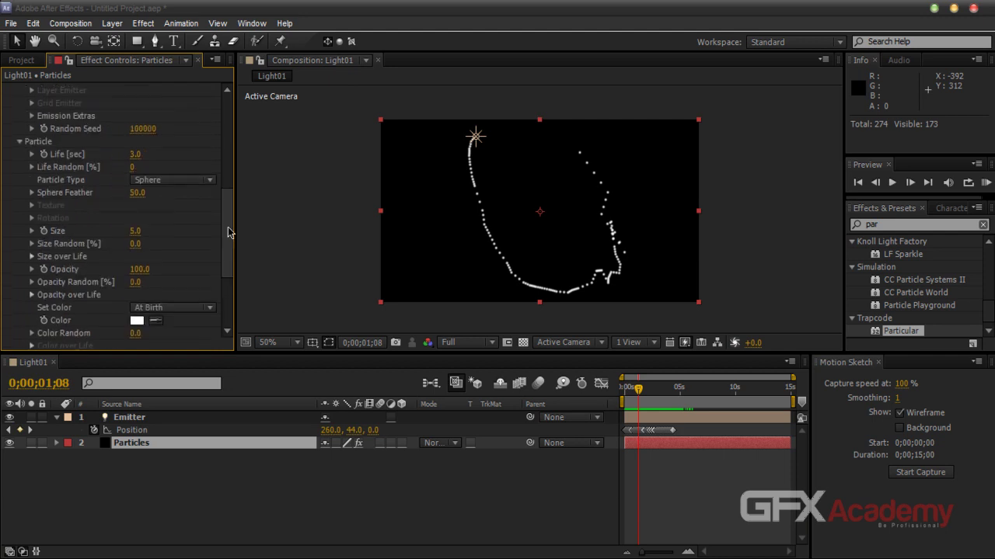
click(175, 180)
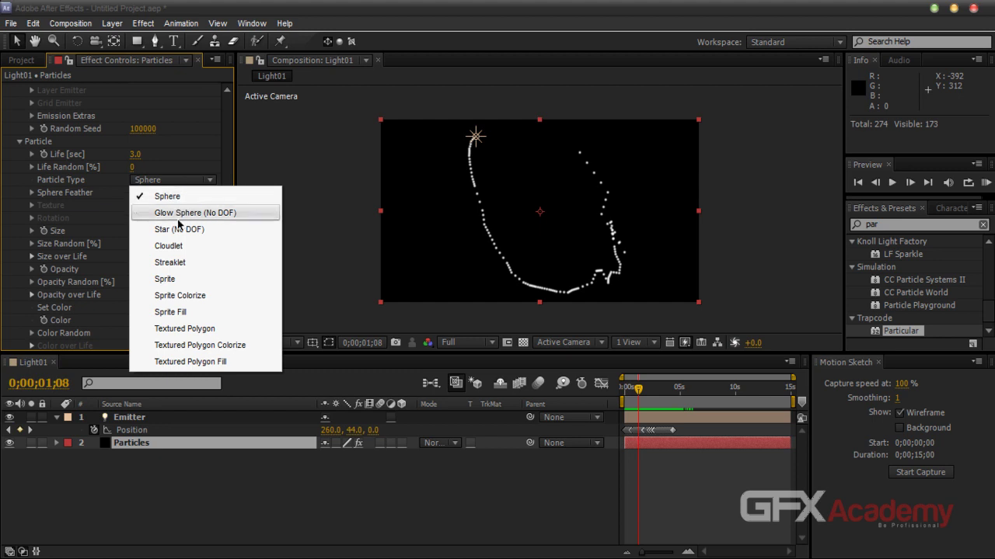
click(185, 267)
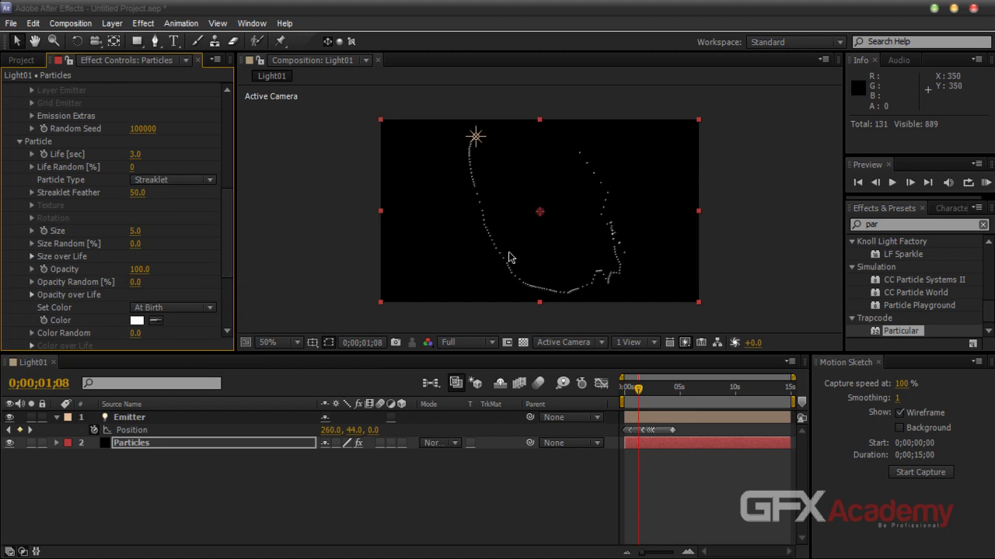
Set the streaklet particle Size to 25.
drag(222, 225, 223, 245)
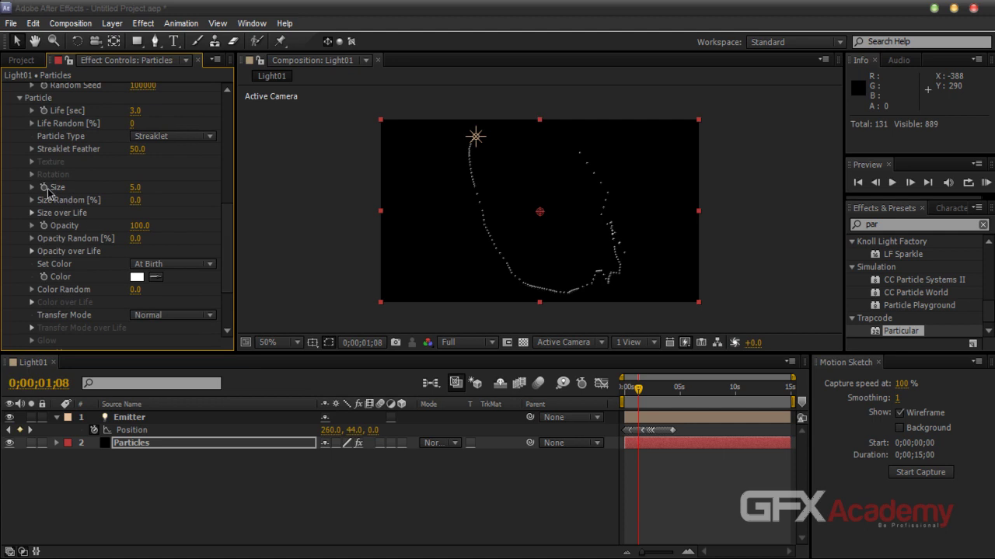
click(137, 190)
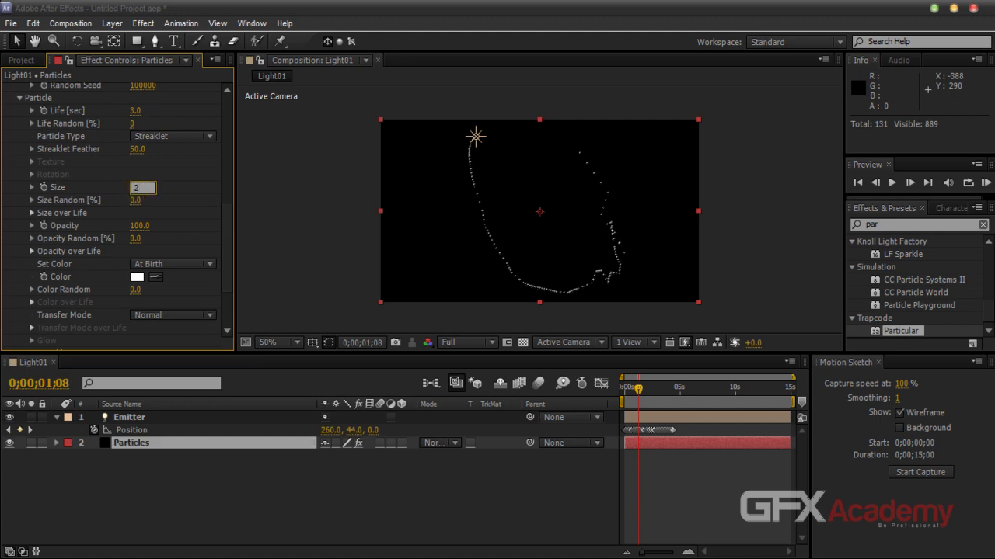
text(25)
key(Return)
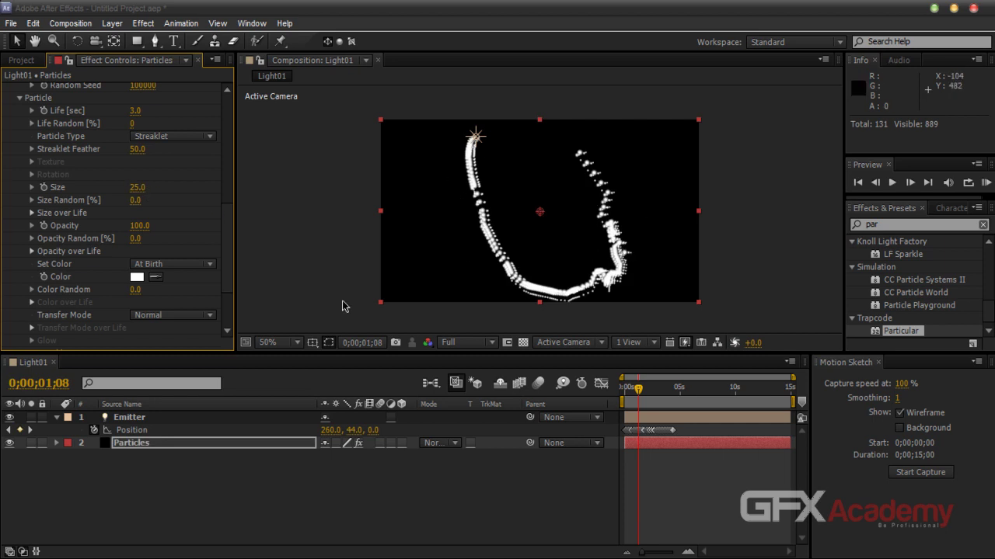
Raise the emitter's Particles/sec to 1000 and view the composition at 100% magnification.
scroll(223, 214, up, 10)
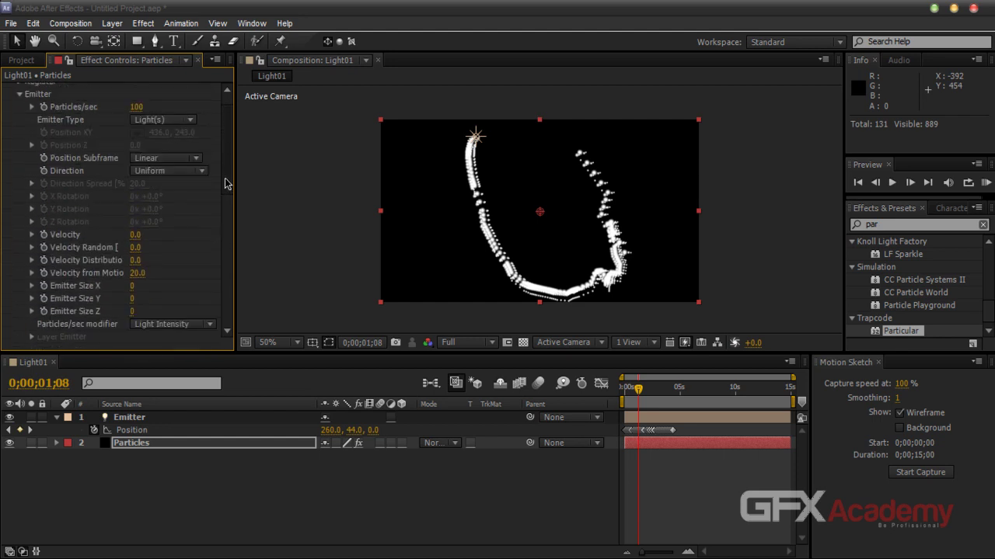
scroll(224, 183, up, 2)
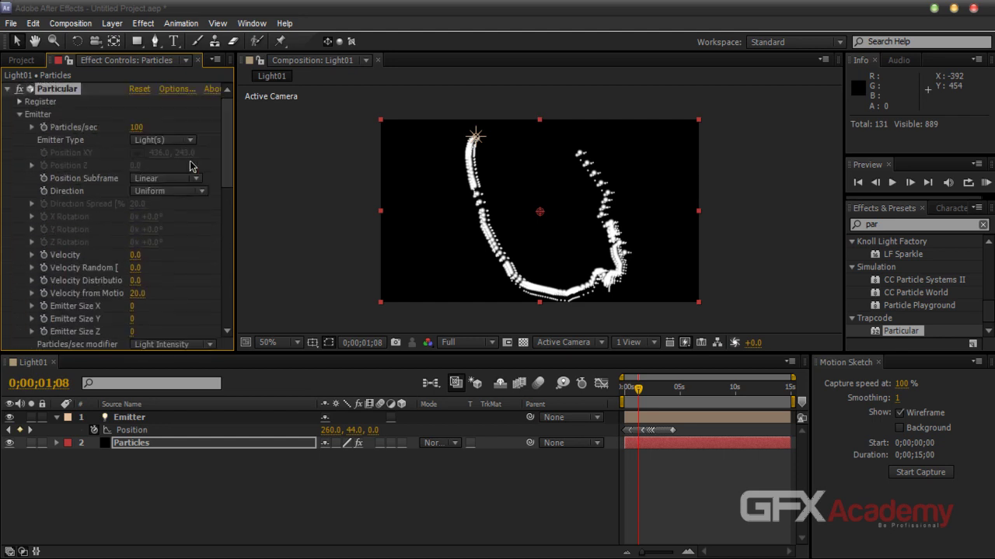
click(136, 128)
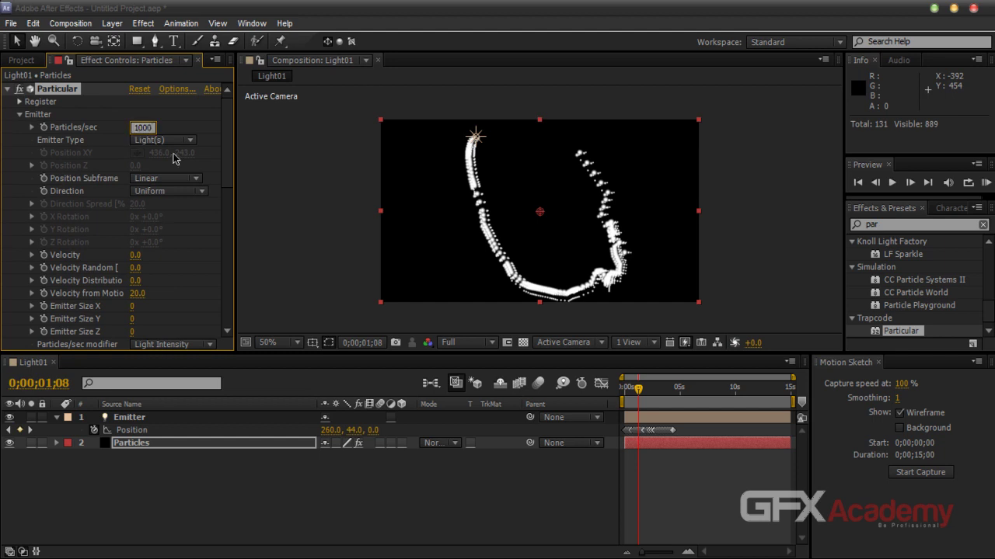
text(1000)
key(Return)
key(slash)
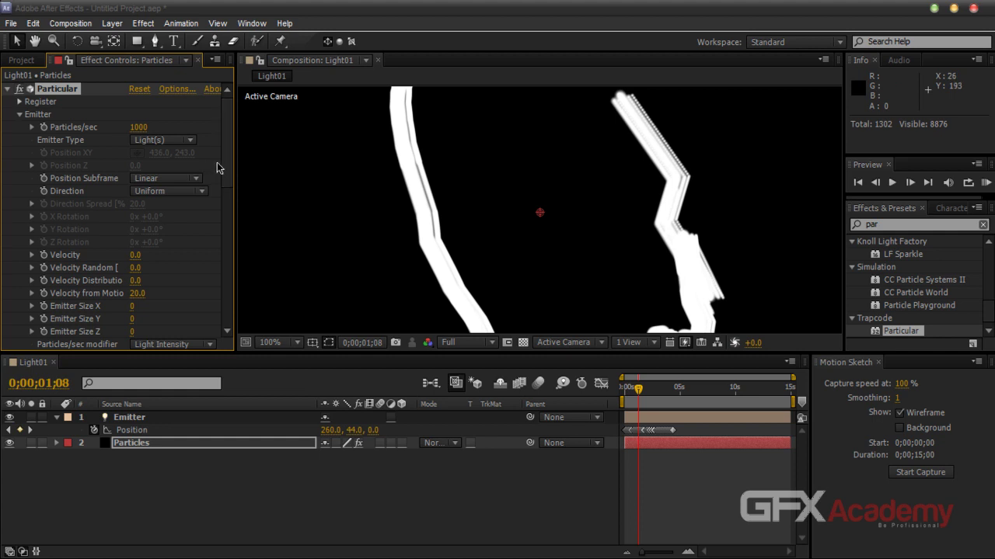
Increase the streaklet particle Size to 30.
scroll(217, 162, down, 8)
click(140, 270)
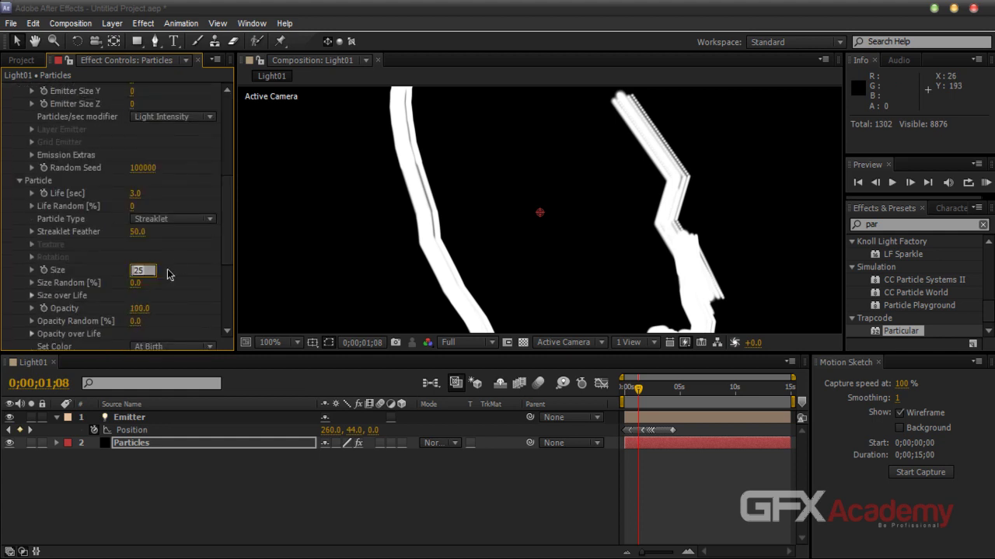
text(30)
key(Return)
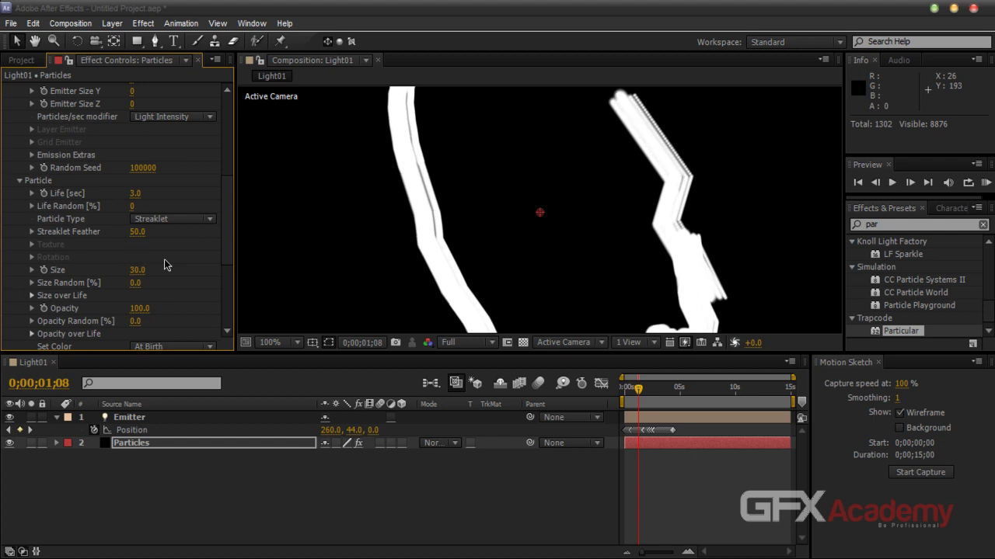
Set the streaklet particle Size to 25 and raise the emitter's Particles/sec to 2000.
click(139, 269)
text(25)
key(Return)
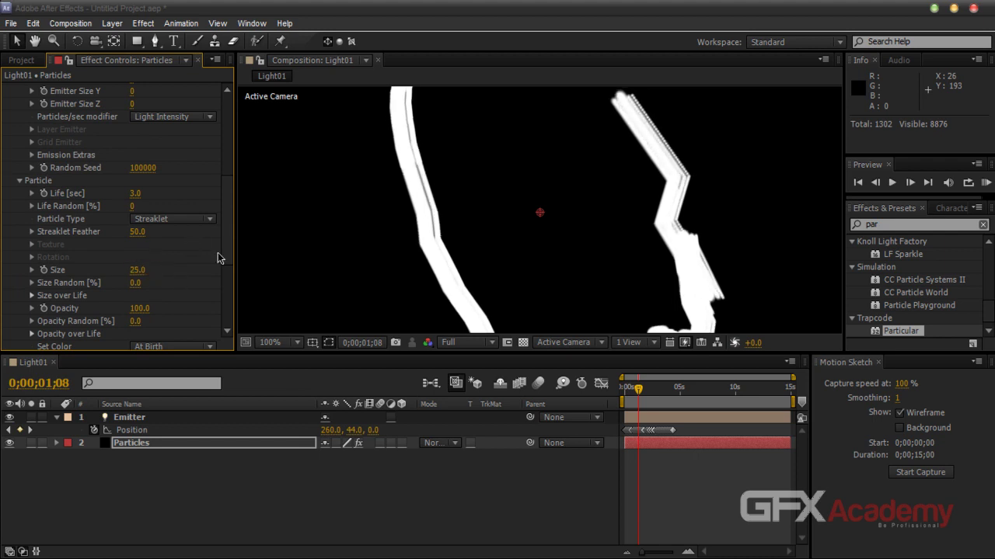
scroll(217, 253, up, 5)
click(142, 127)
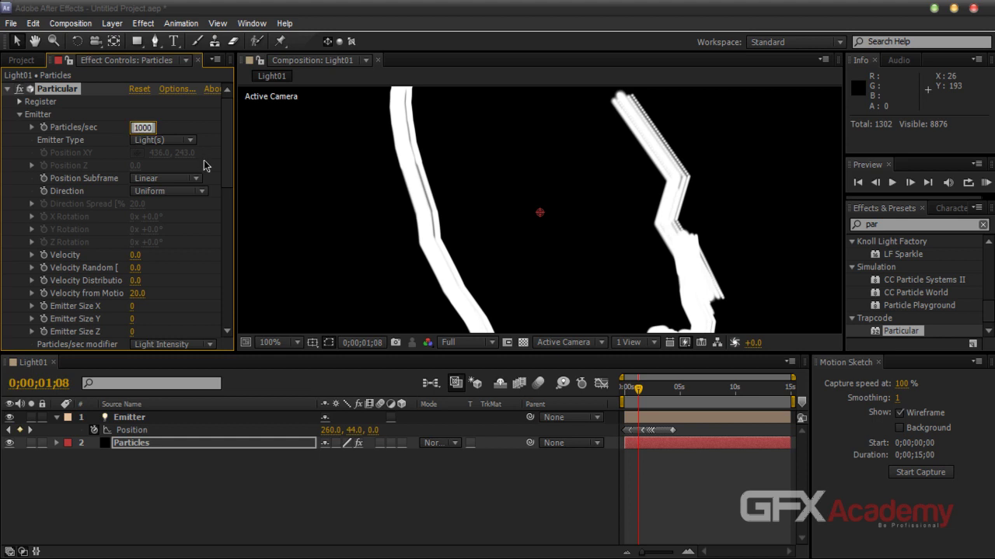
text(2000)
key(Return)
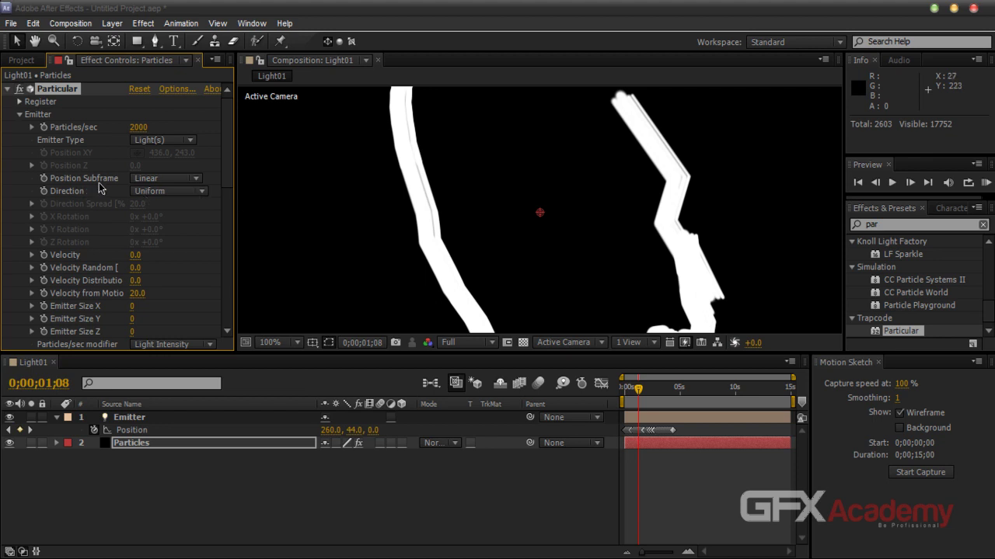
Try the 10x Smooth and Exact (slow) options for the emitter's Position Subframe.
click(157, 183)
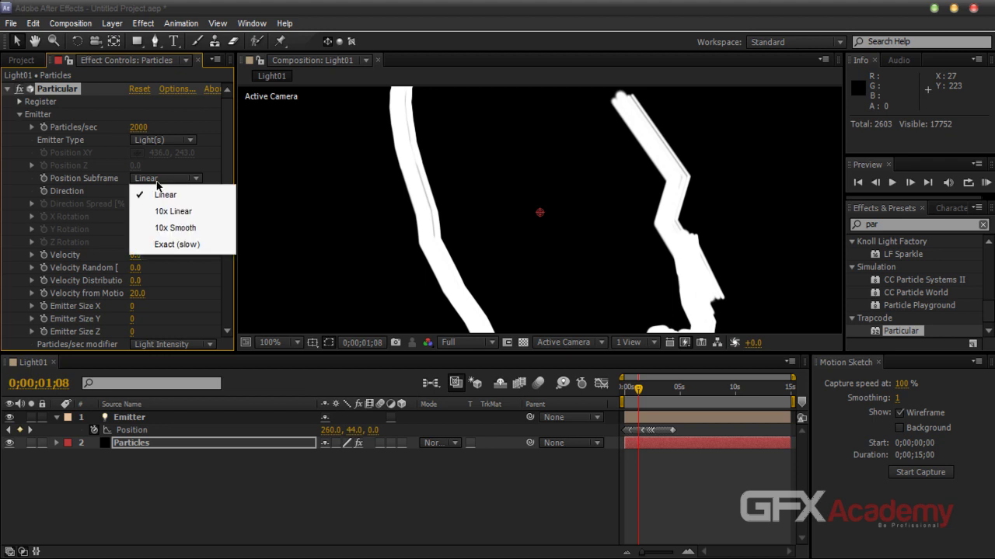
click(195, 228)
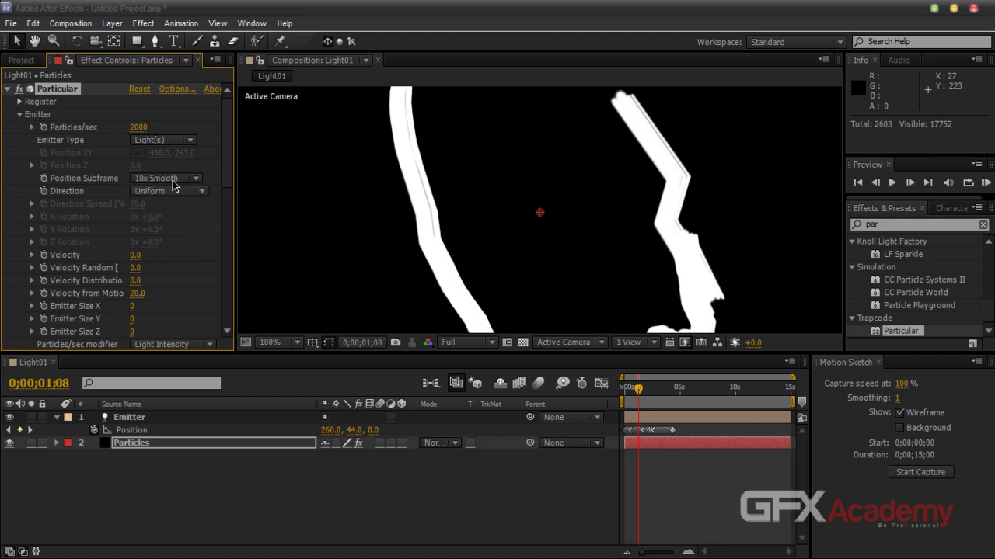
click(174, 185)
click(178, 227)
Try Directional as the emitter's Direction, and restore Uniform.
click(185, 194)
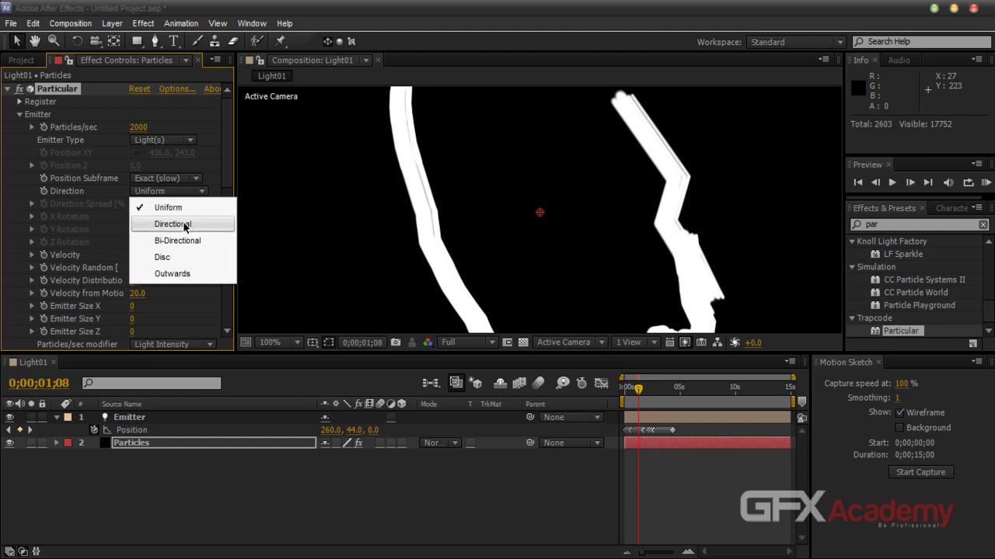
click(184, 225)
click(175, 191)
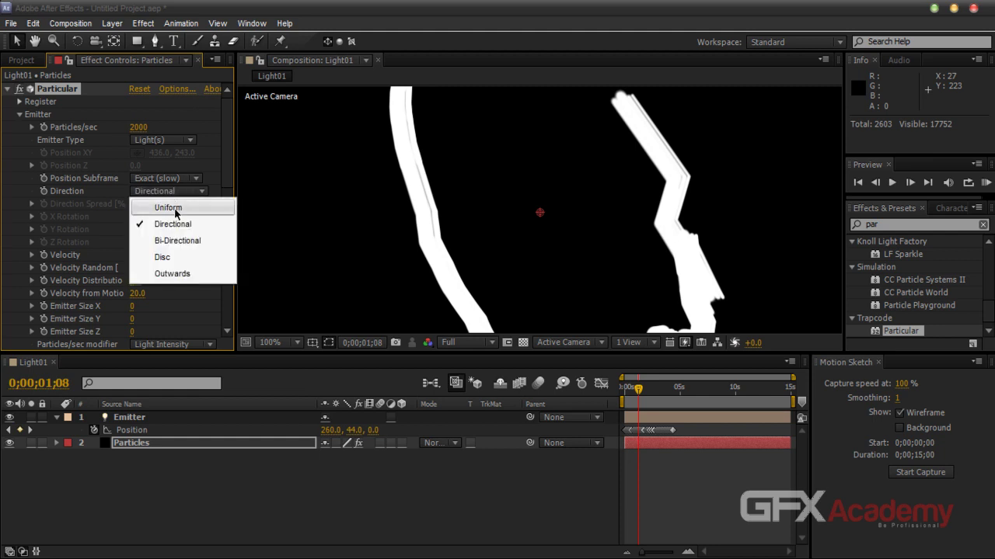
click(175, 208)
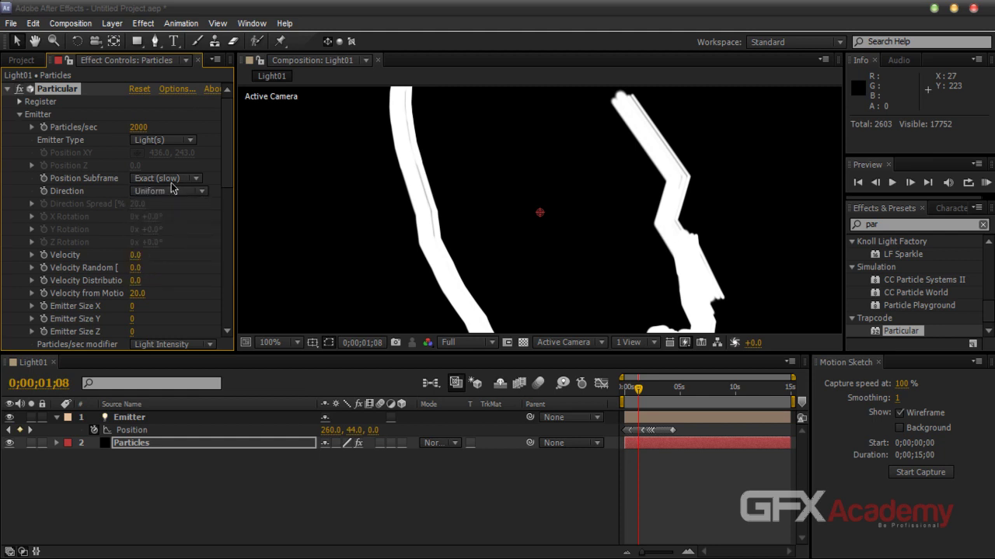
Set the emitter's Position Subframe to 10x Linear and view the composition at 50% magnification.
click(172, 178)
click(179, 211)
key(comma)
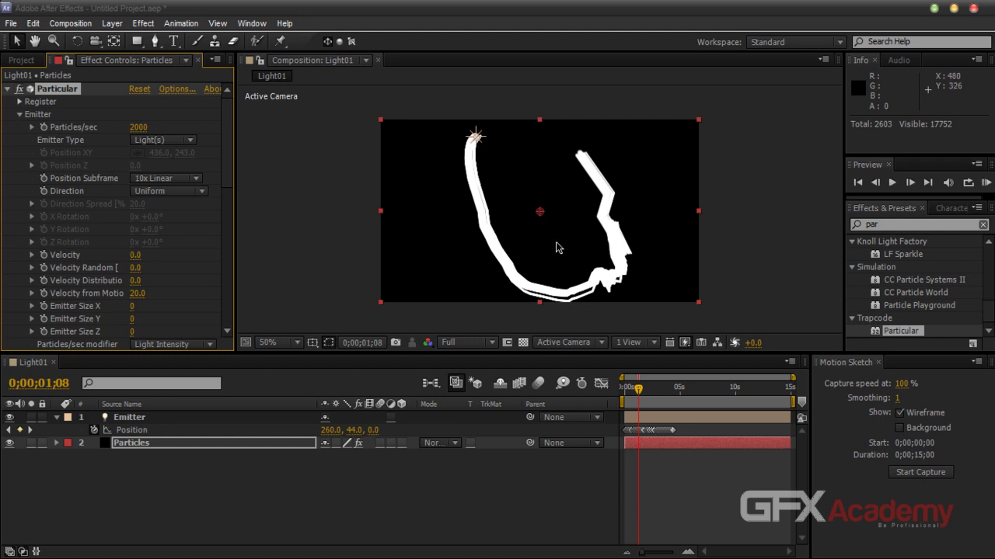
Set the Light01 composition's frame rate to 60 frames per second.
click(70, 23)
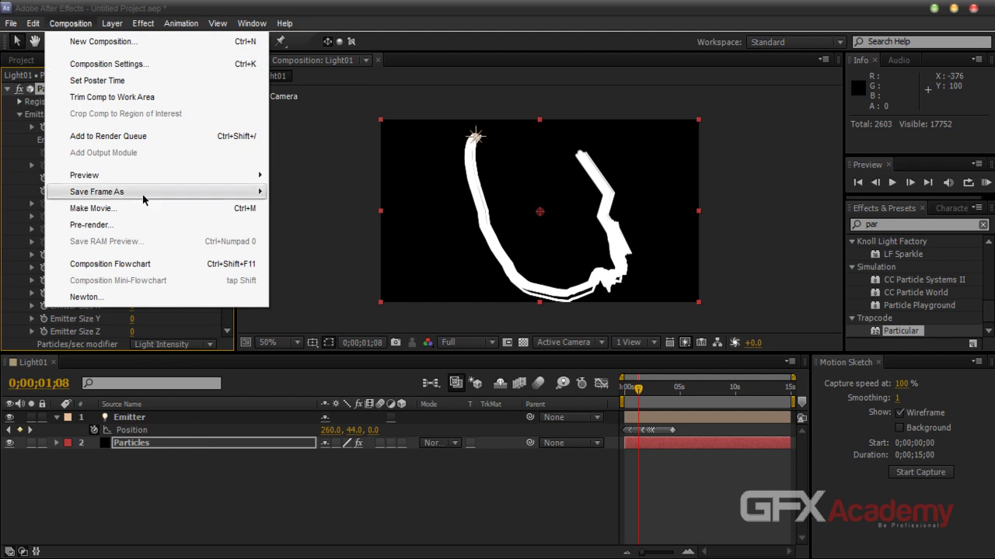
click(140, 70)
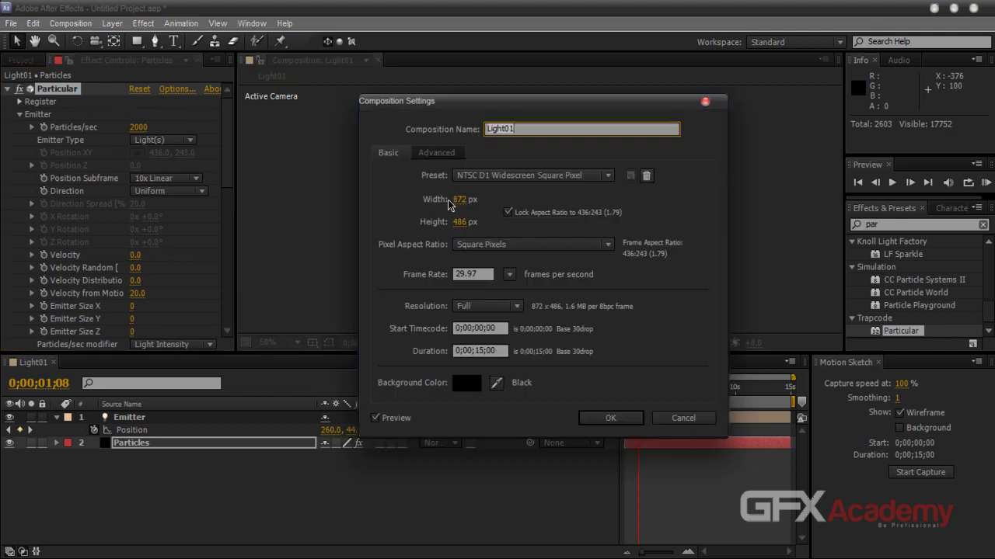
drag(541, 104, 242, 78)
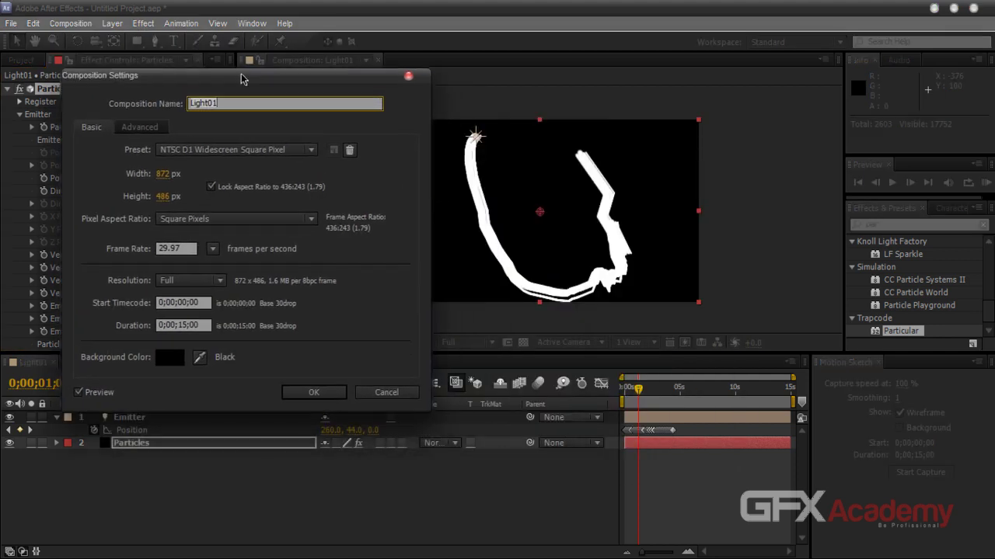
click(176, 248)
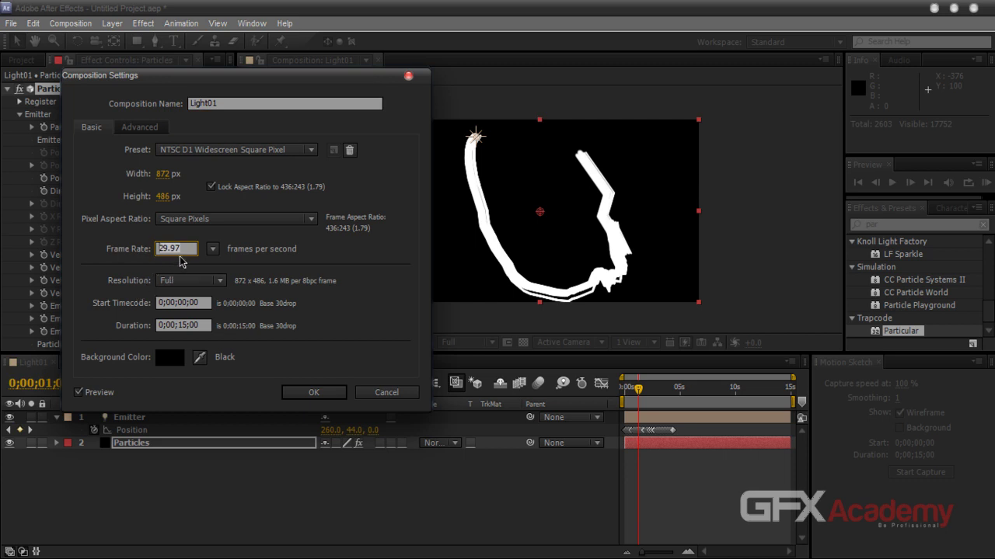
click(212, 249)
click(192, 253)
text(60)
drag(269, 84, 358, 84)
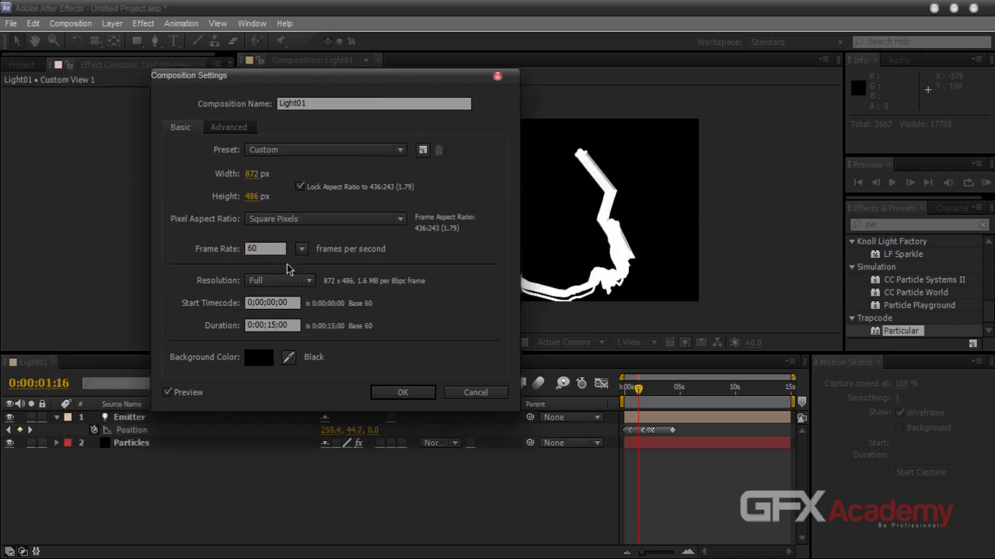
click(403, 395)
click(403, 392)
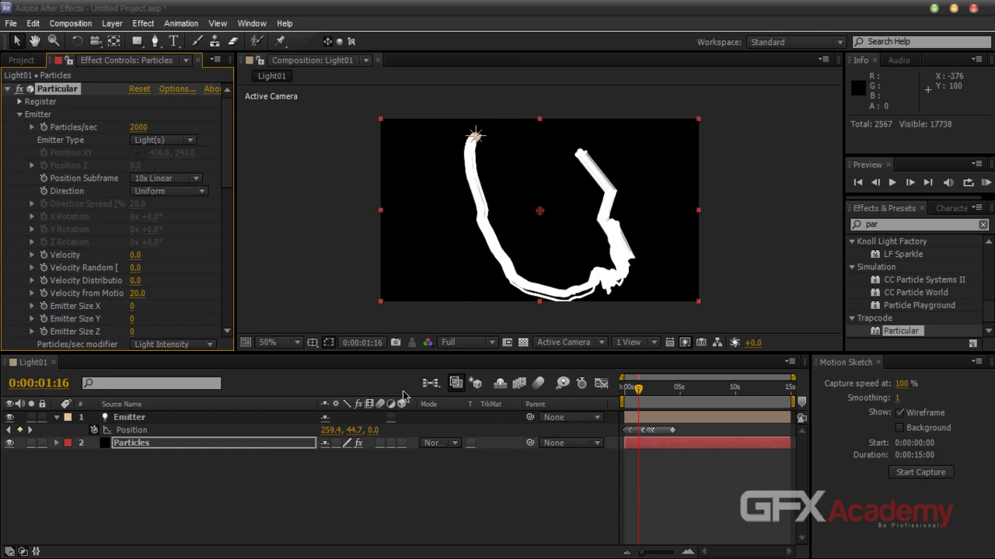
Scrub through the timeline to inspect the streak, including at 100% magnification, and return to the composition's start.
click(736, 222)
click(638, 390)
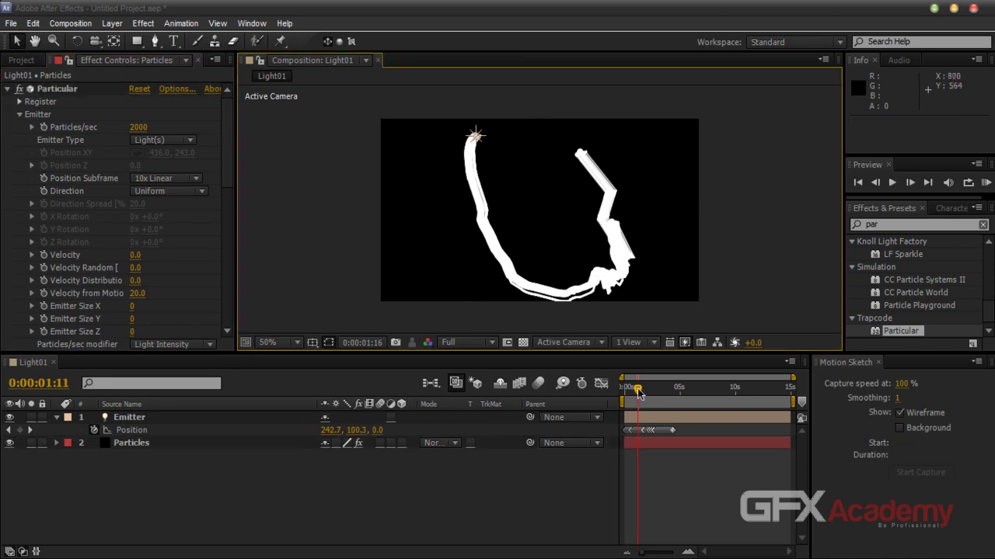
mouse_move(638, 391)
mouse_down()
mouse_move(624, 392)
mouse_move(660, 398)
mouse_move(631, 405)
mouse_move(644, 405)
mouse_up()
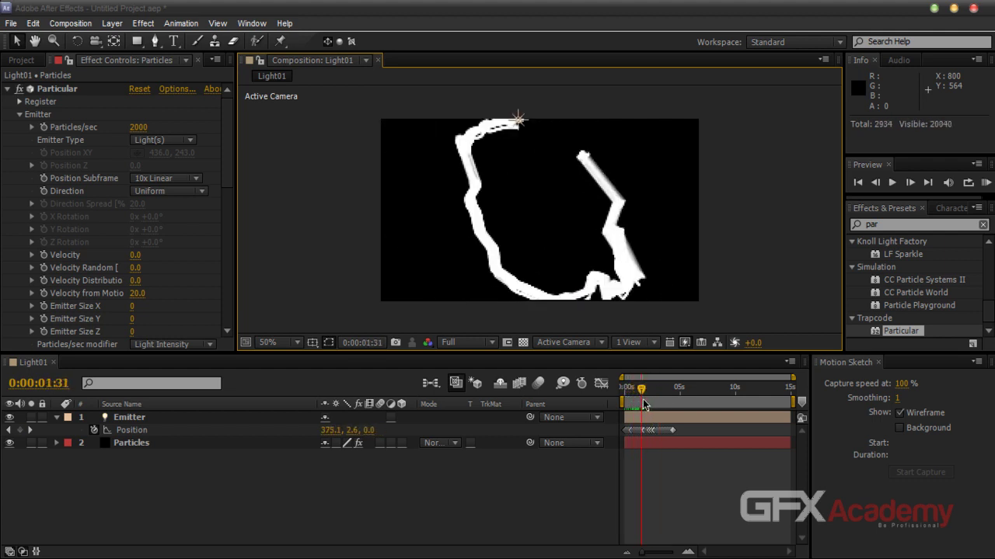
key(slash)
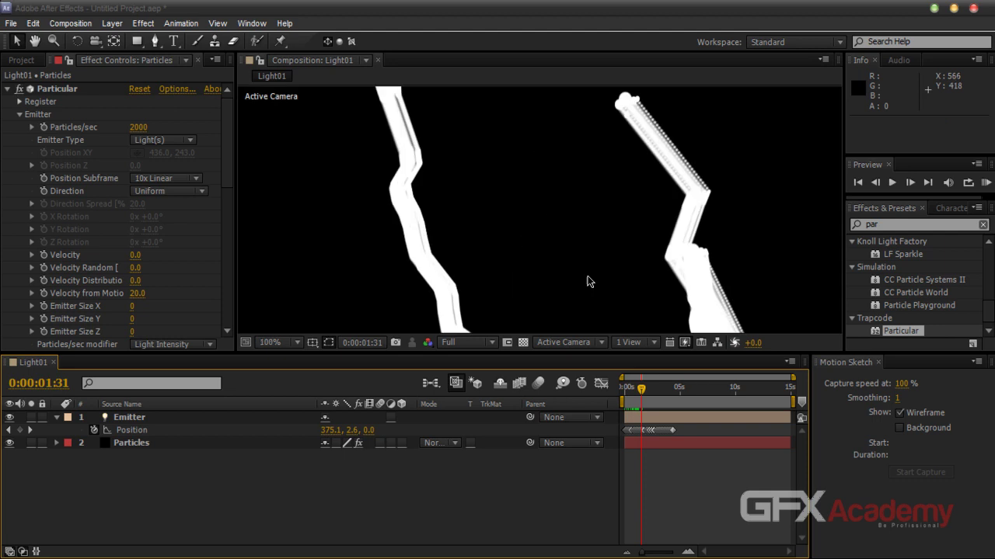
scroll(588, 282, down, 2)
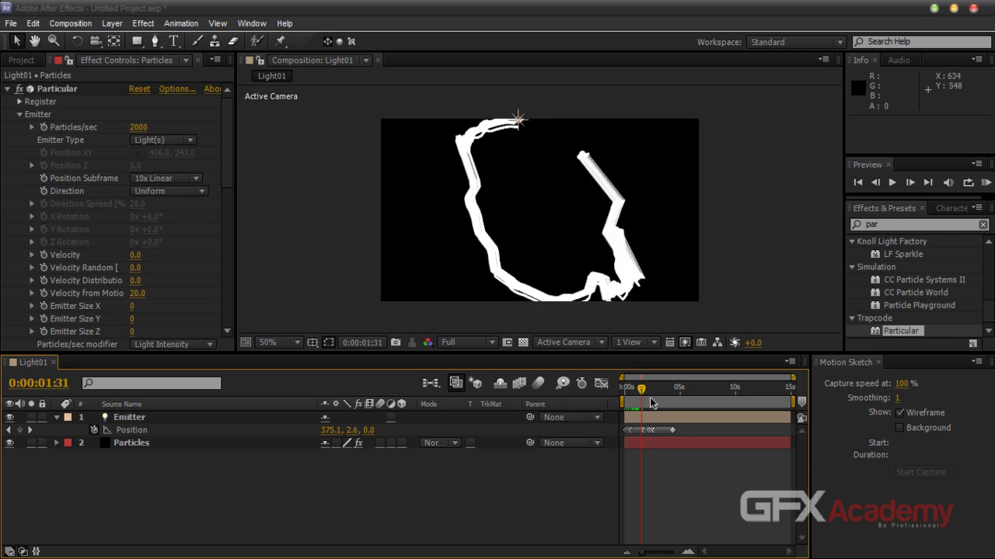
drag(641, 388, 614, 400)
Set the Particles layer's Position Subframe to 10x Smooth and move the current time to 0:00:01:07.
click(216, 421)
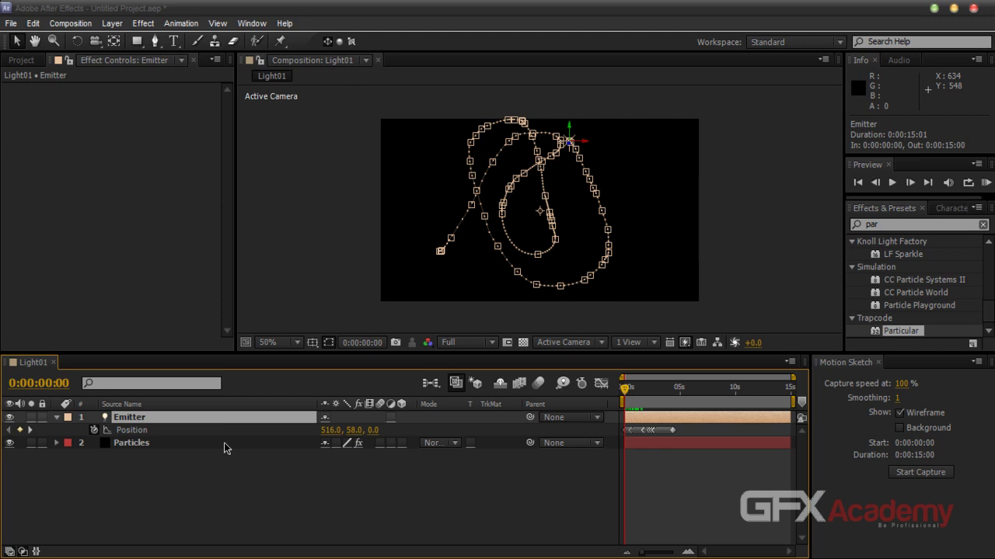
click(224, 443)
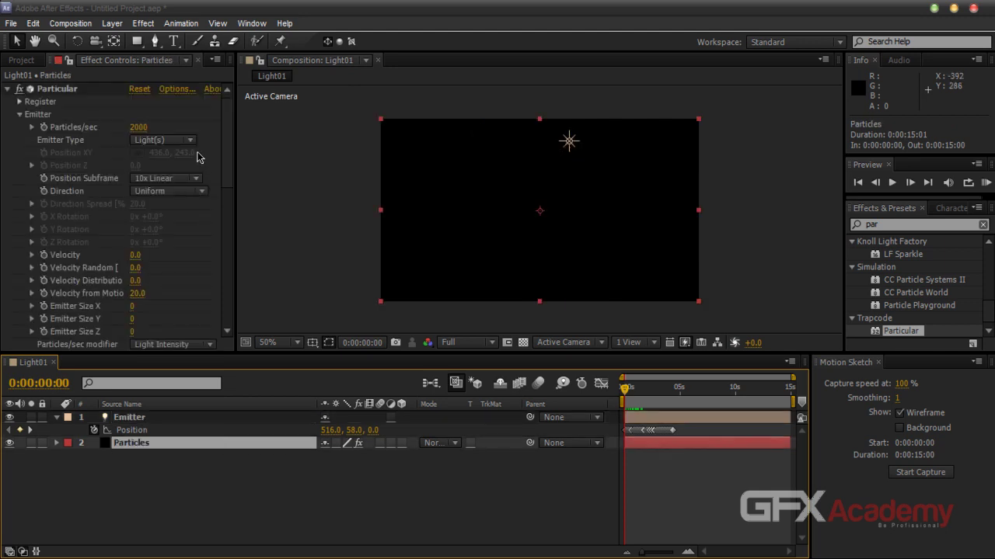
click(184, 178)
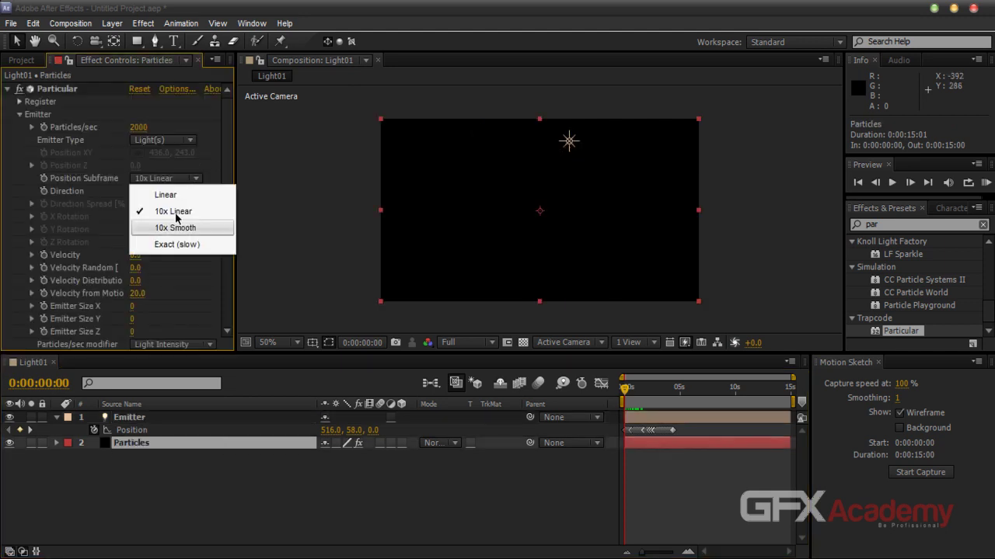
click(175, 227)
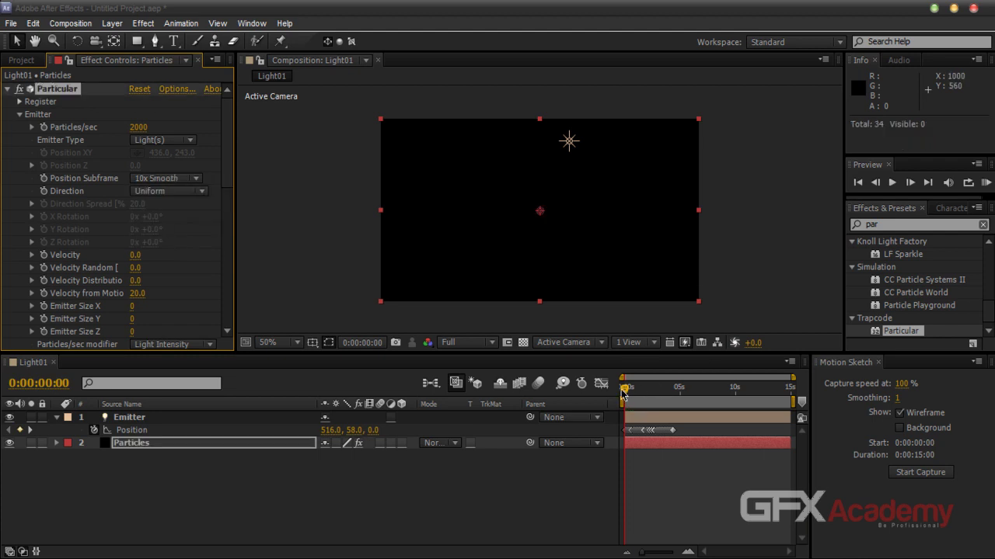
mouse_move(623, 394)
mouse_down()
mouse_move(649, 402)
mouse_move(627, 400)
mouse_move(637, 403)
mouse_up()
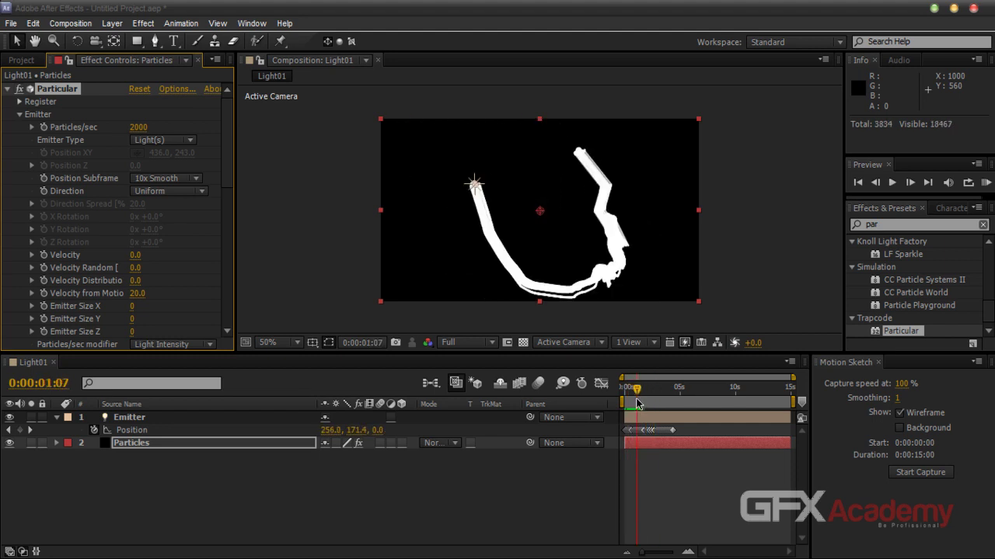
Try a frame rate of 80 frames per second for the composition, and restore it to 60.
click(76, 23)
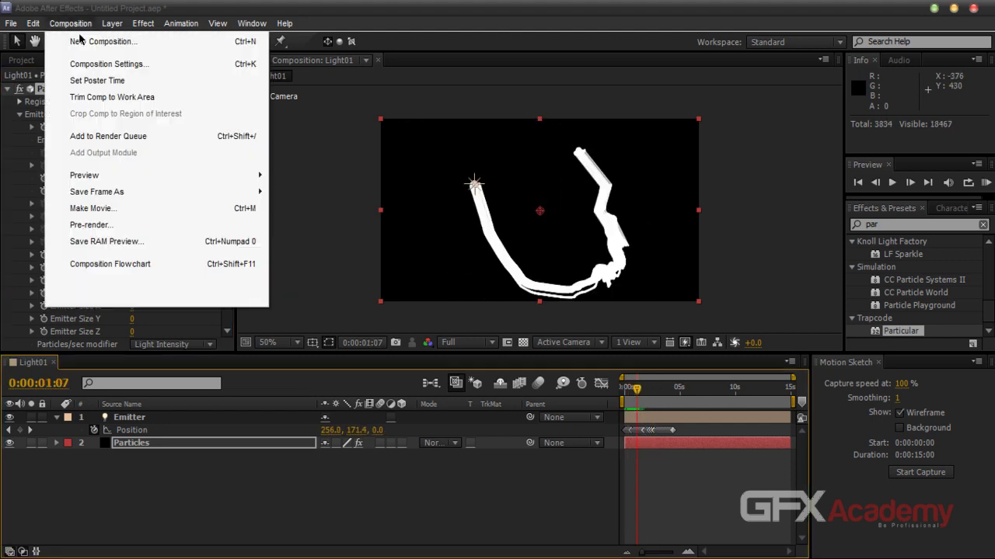
click(107, 64)
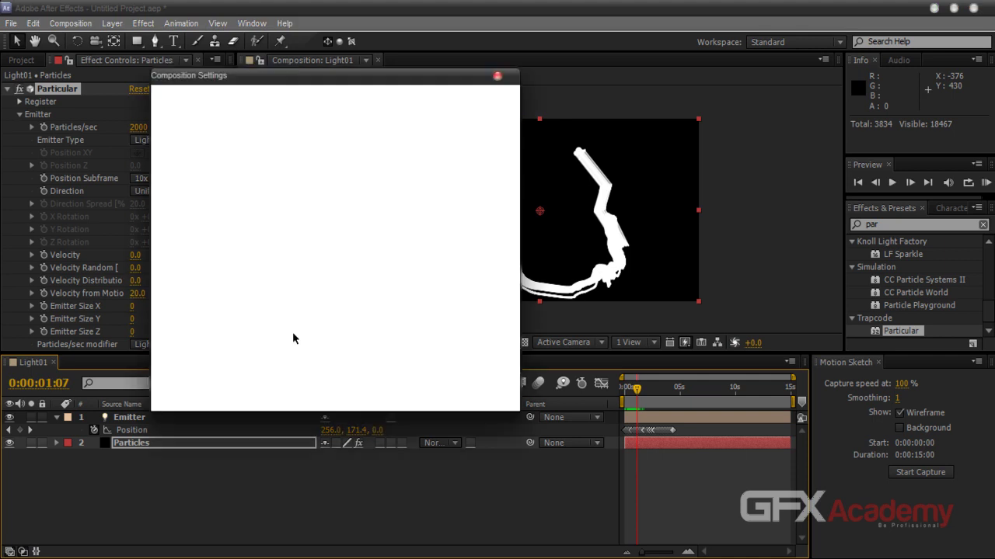
double_click(264, 249)
text(50)
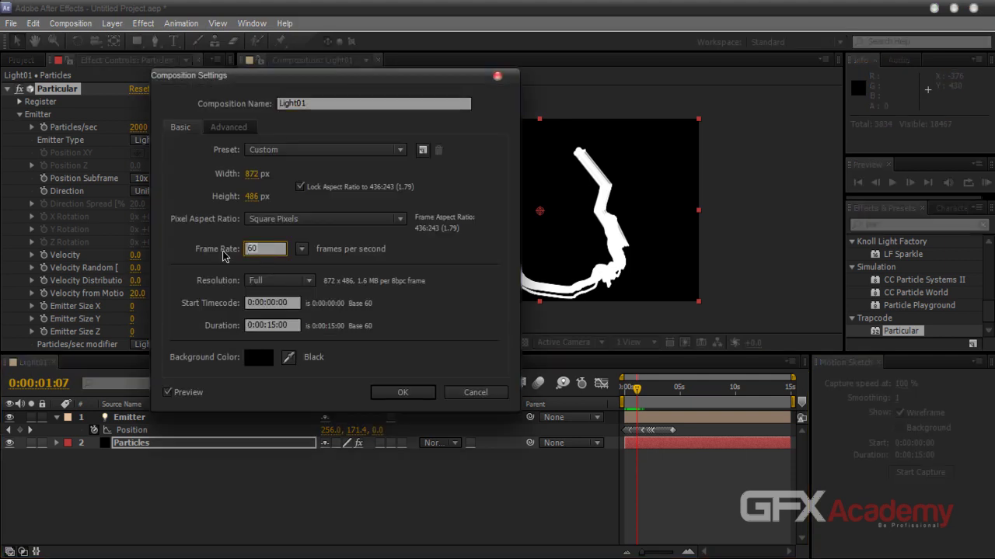
text(80)
click(283, 303)
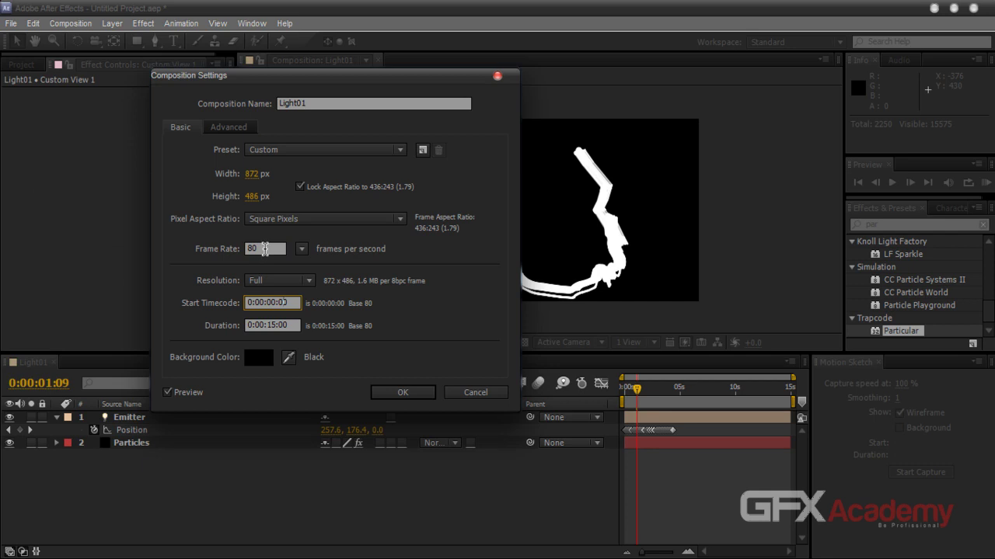
click(268, 249)
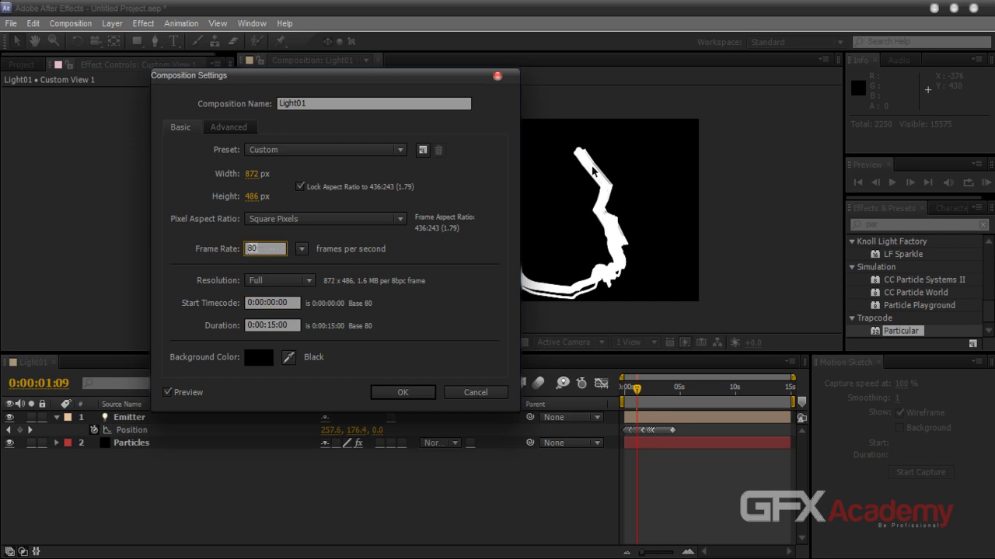
text(30)
text(6)
text(0)
key(Return)
click(533, 203)
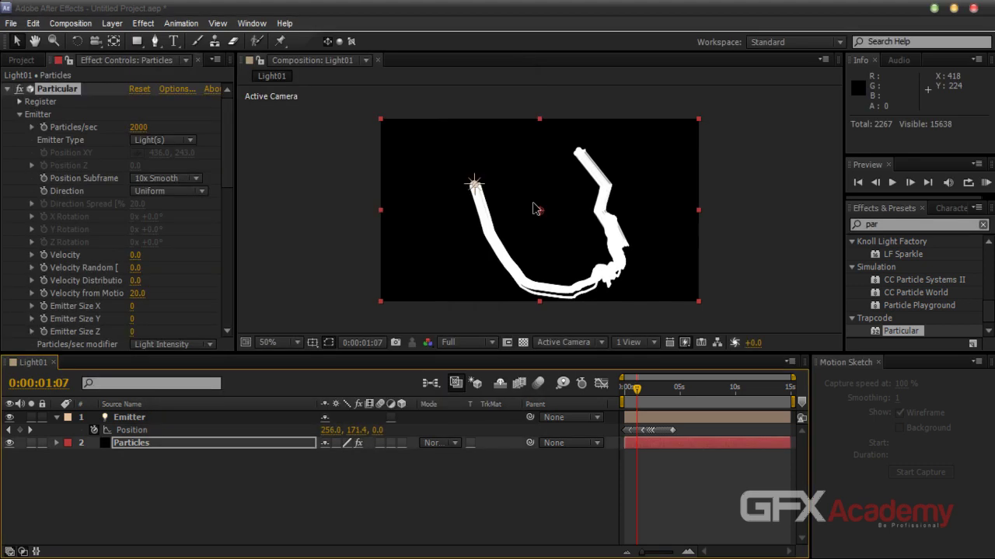
Raise the emitter's Particles/sec to 3000.
click(138, 127)
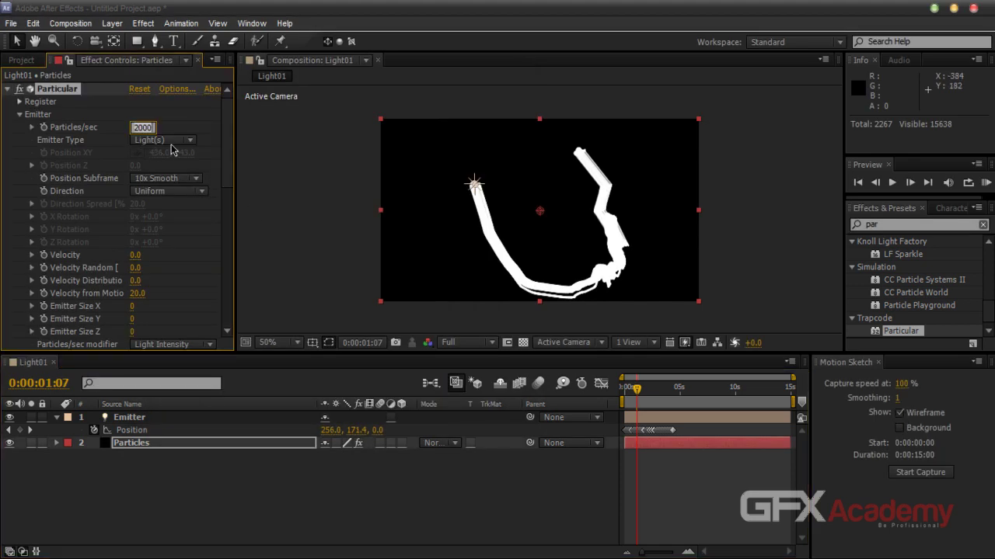
text(3)
key(Return)
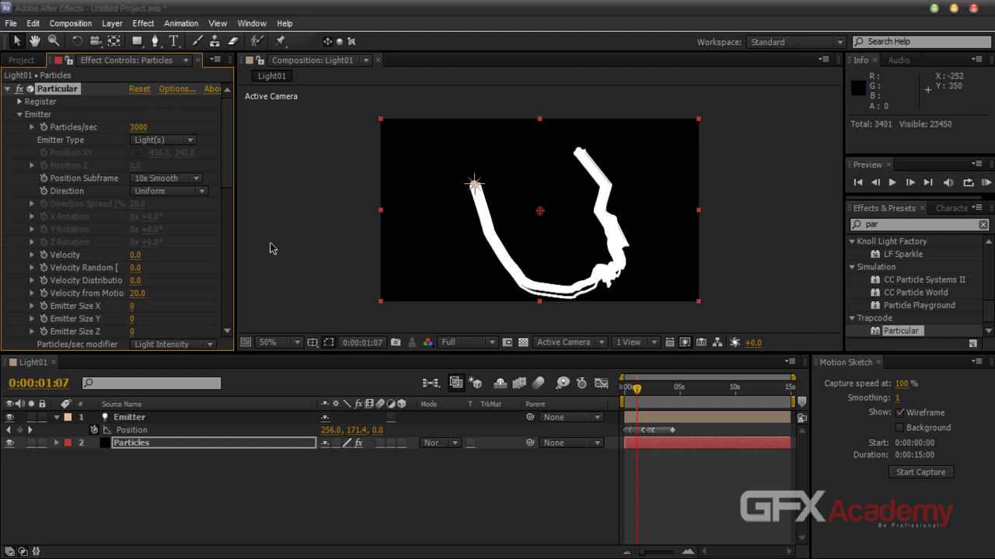
Set the particle Opacity of the Particles layer to 10 and inspect the streak at 100% magnification.
scroll(224, 204, down, 3)
scroll(224, 204, down, 10)
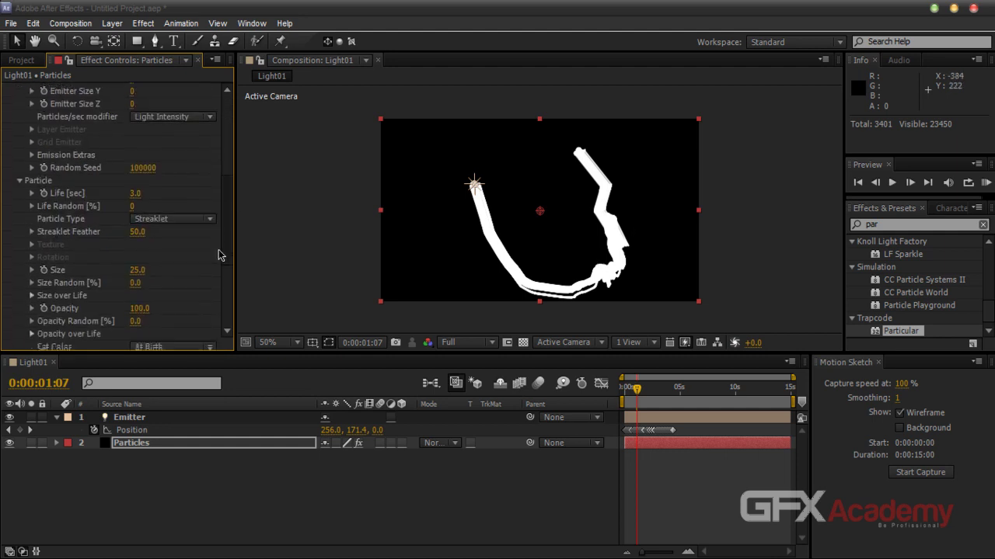
scroll(219, 282, down, 2)
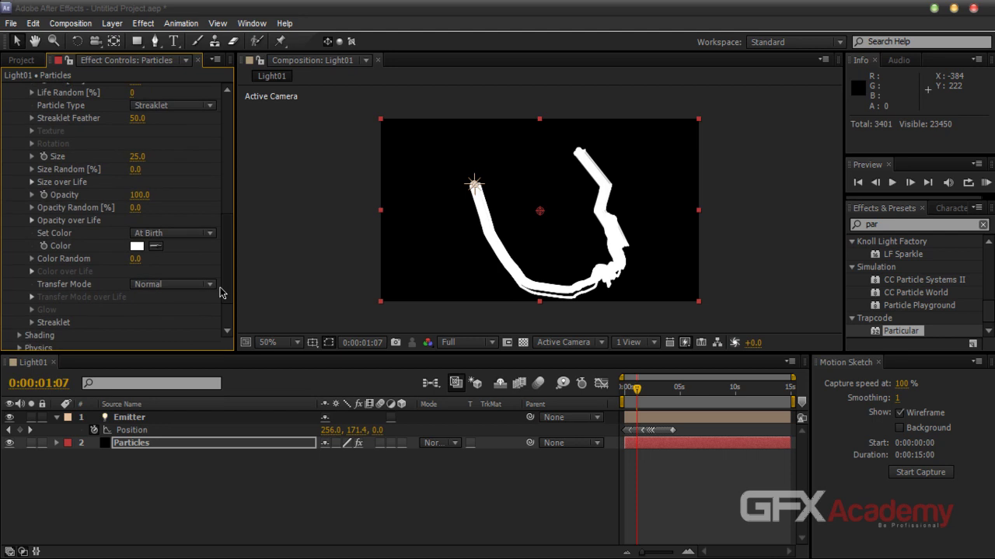
click(140, 195)
text(10)
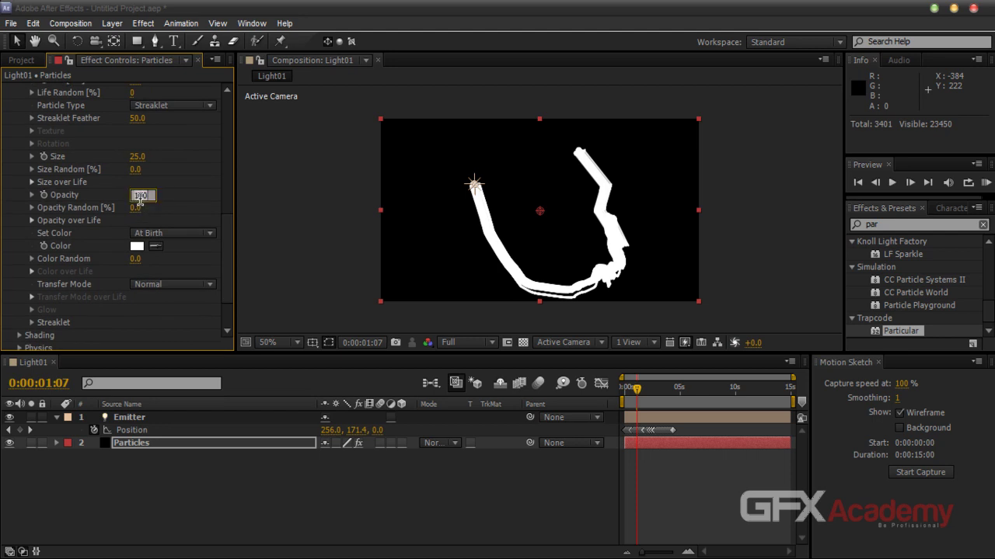
key(Return)
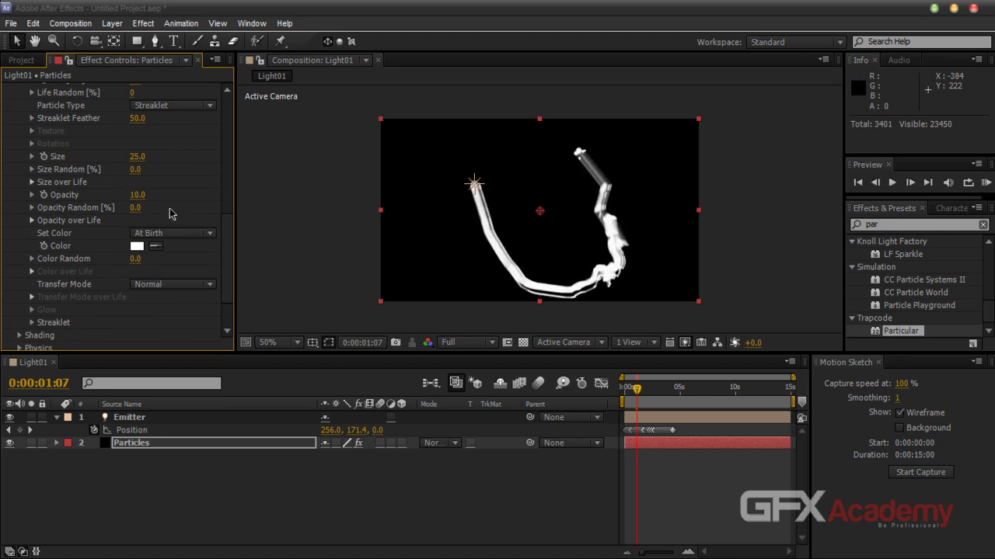
key(period)
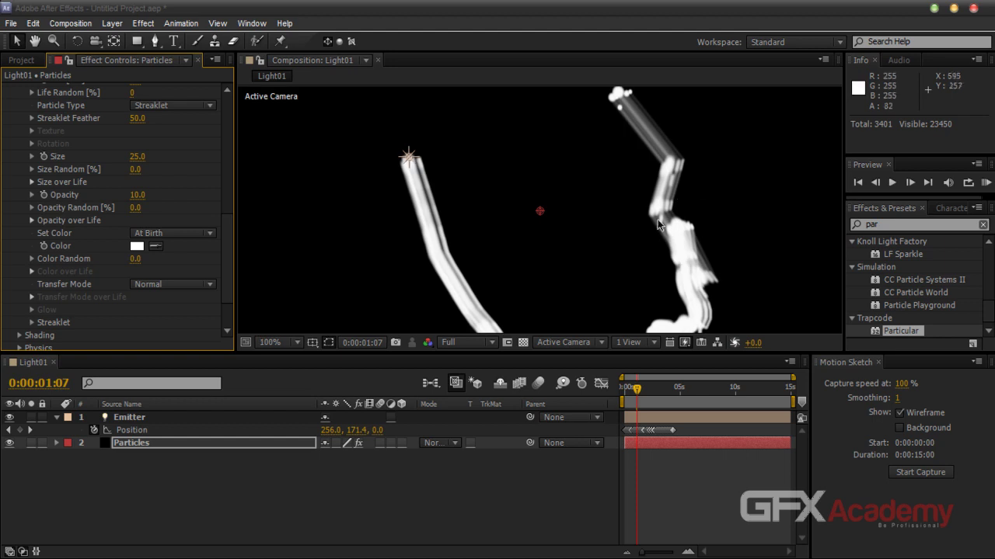
key(comma)
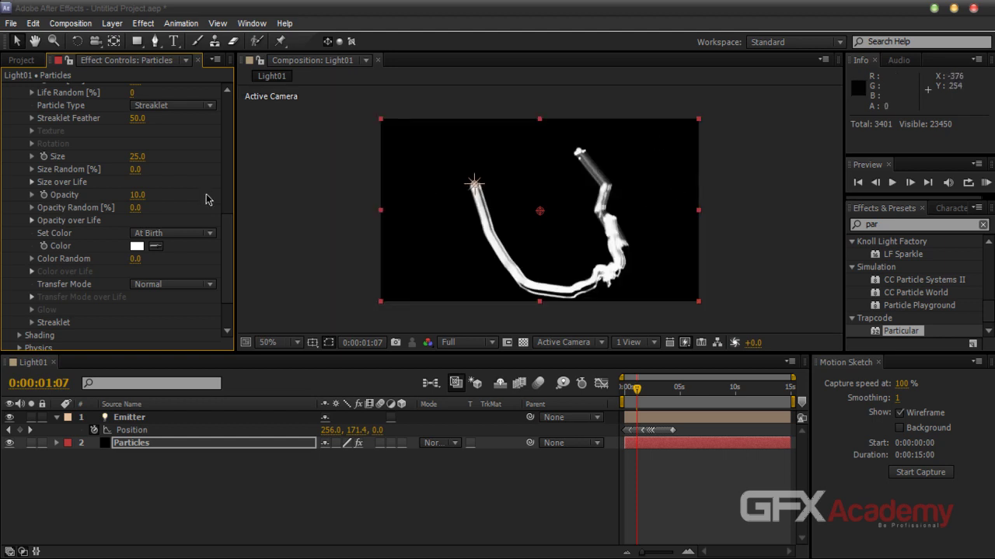
Set the emitter's Particles/sec to 2000 and inspect the streak at 0:00:01:03 at 100% magnification.
scroll(226, 216, up, 5)
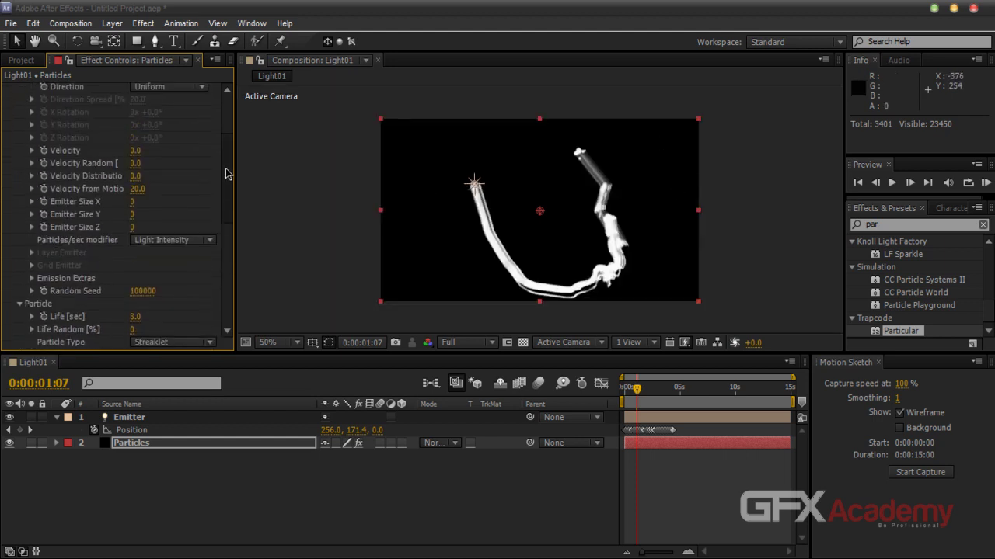
scroll(227, 173, up, 3)
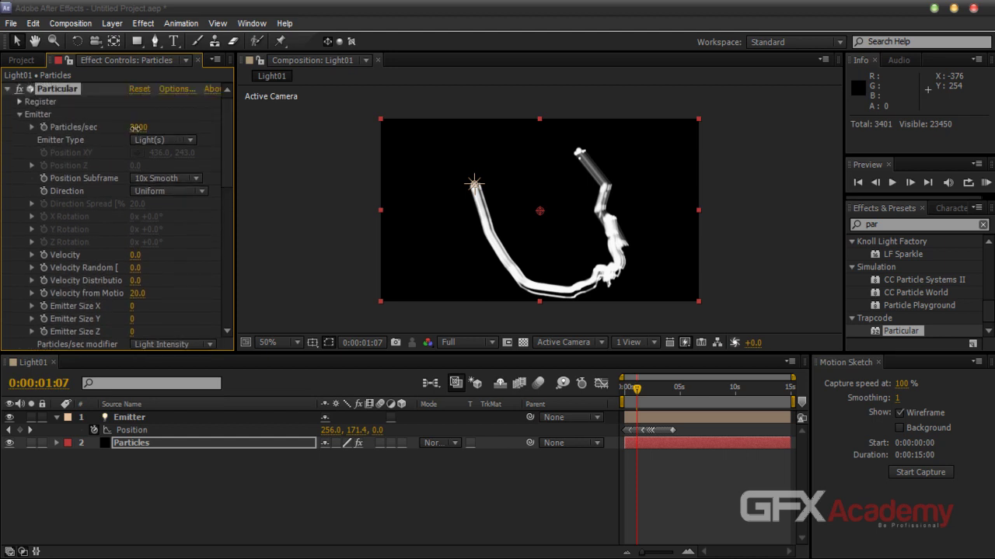
click(137, 127)
text(2000)
key(Return)
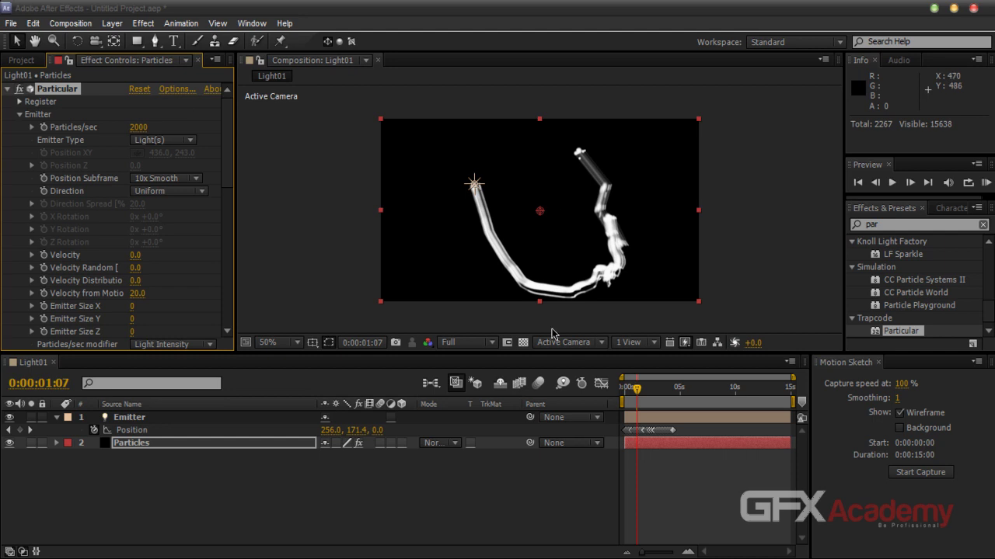
mouse_move(635, 391)
mouse_down()
mouse_move(626, 391)
mouse_move(655, 391)
mouse_move(634, 394)
mouse_up()
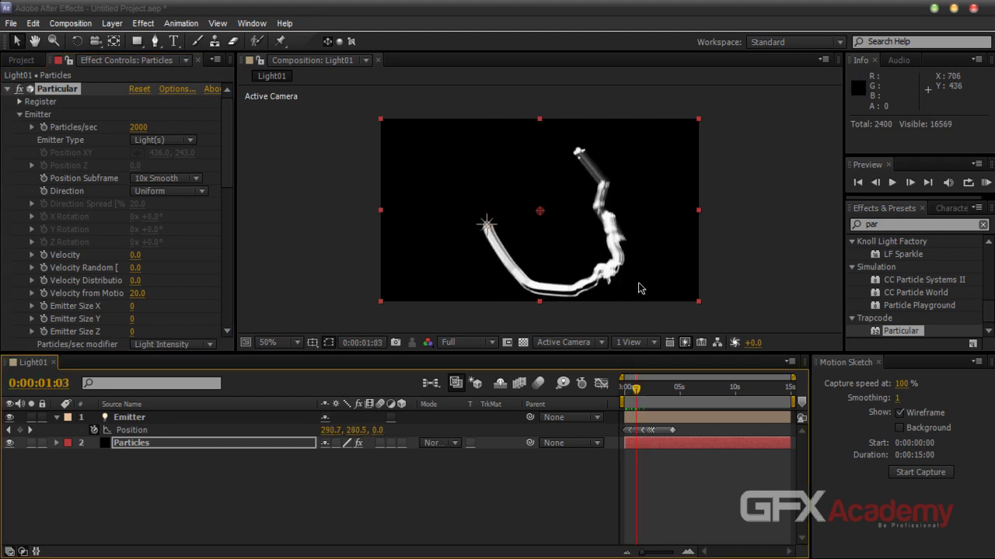
key(period)
drag(667, 303, 600, 303)
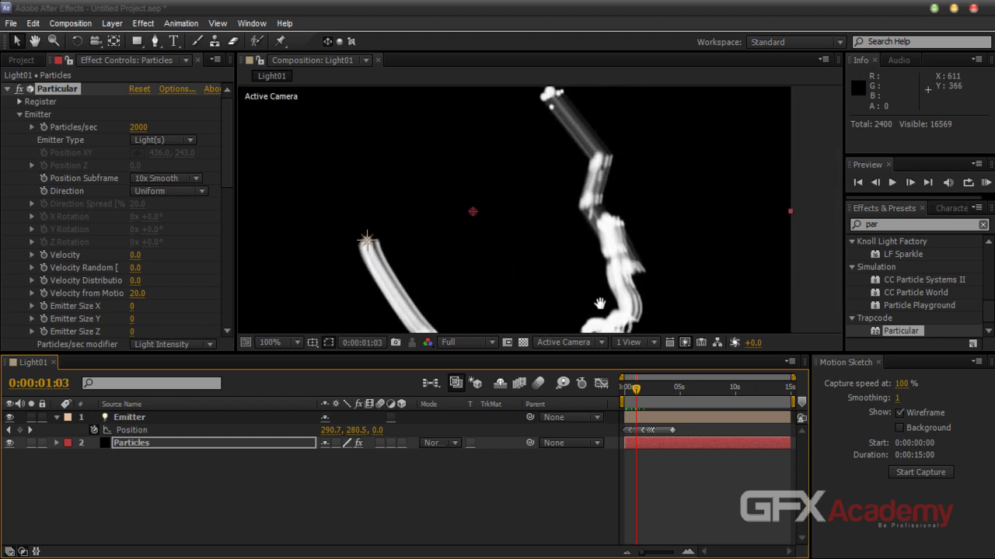
Apply Easy Ease to all Position keyframes of the Emitter light.
drag(674, 435, 631, 437)
right_click(631, 437)
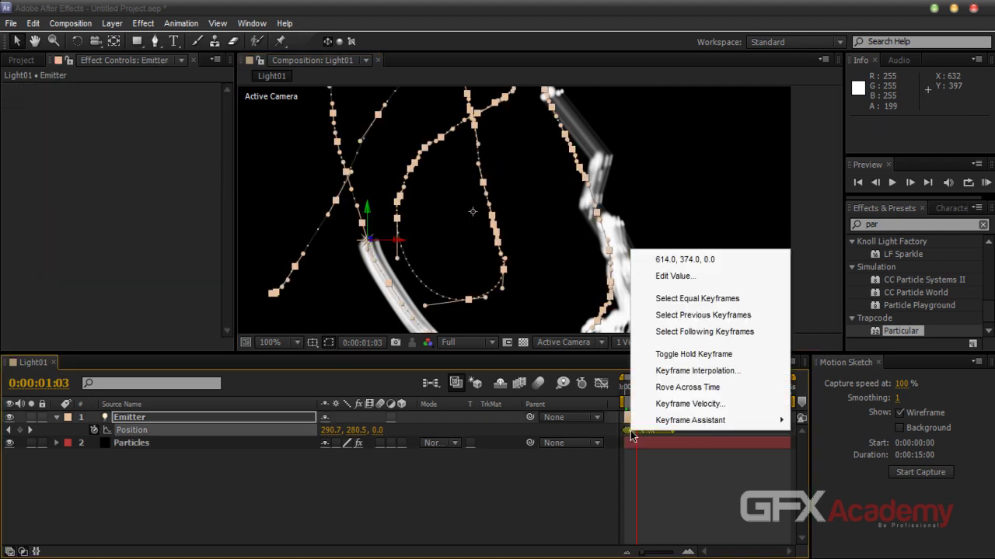
mouse_move(705, 425)
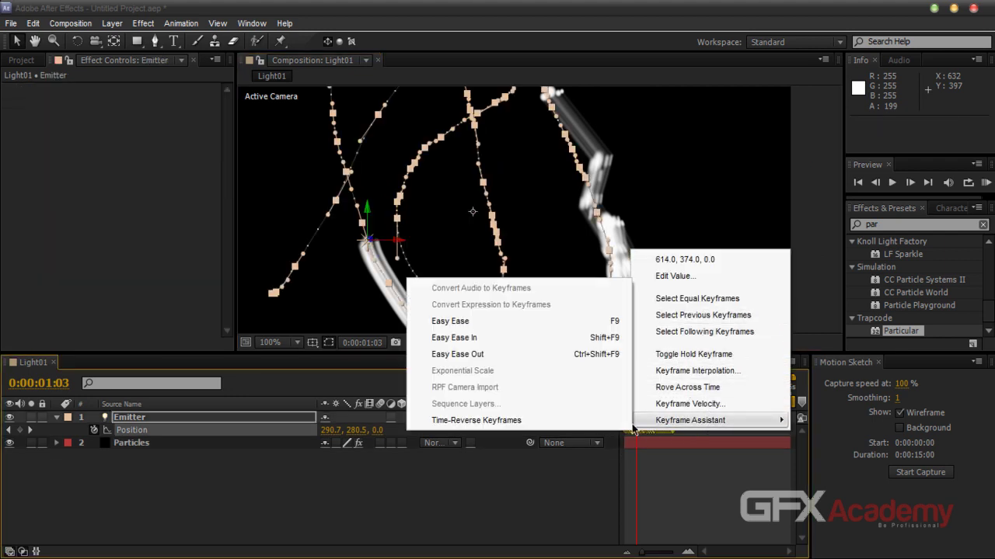
click(458, 321)
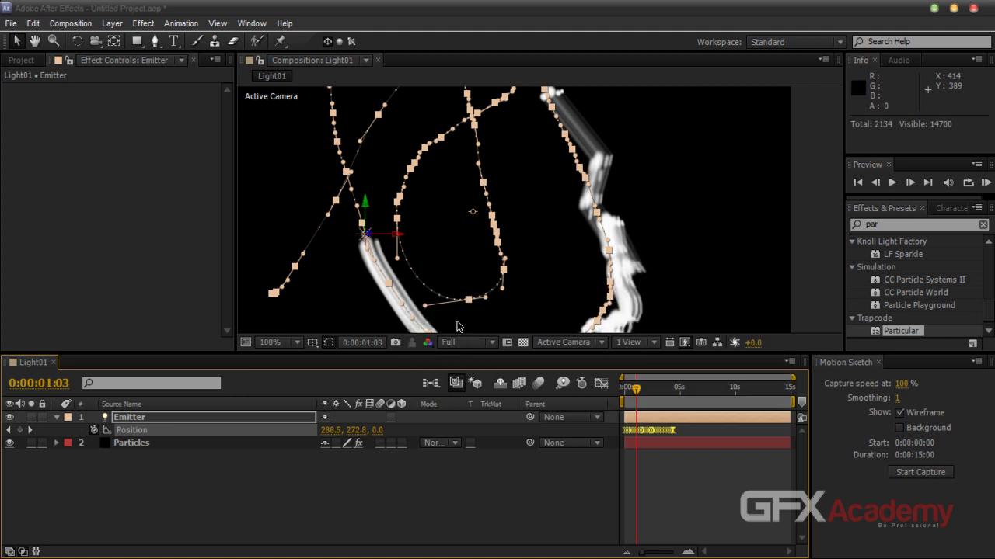
click(575, 511)
Scrub through the timeline to examine the eased streak over the full frame, and return to the composition's start.
mouse_move(635, 388)
mouse_down()
mouse_move(624, 386)
mouse_move(652, 394)
mouse_move(639, 399)
mouse_move(650, 395)
mouse_up()
key(comma)
key(comma)
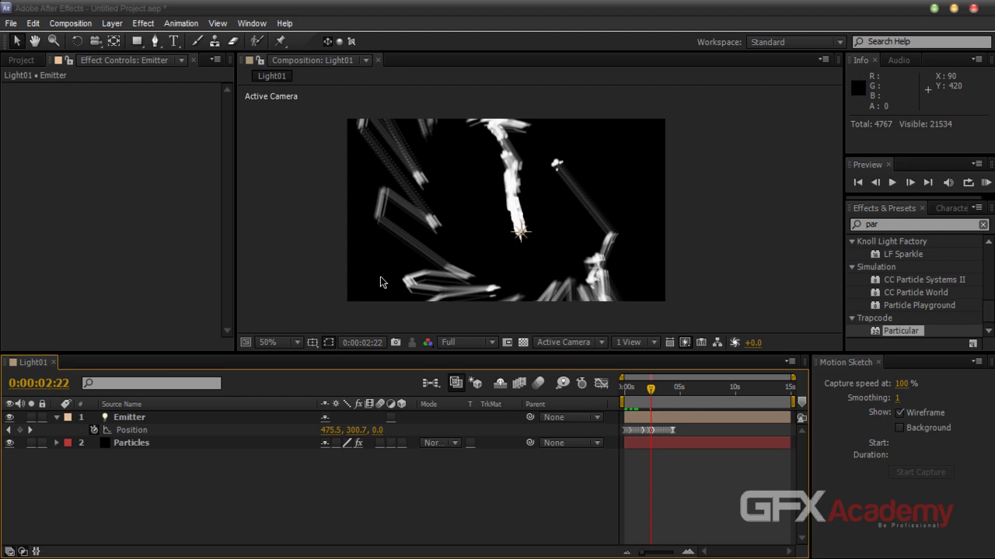
key(period)
key(comma)
mouse_move(650, 389)
mouse_down()
mouse_move(621, 391)
mouse_move(640, 396)
mouse_up()
key(Home)
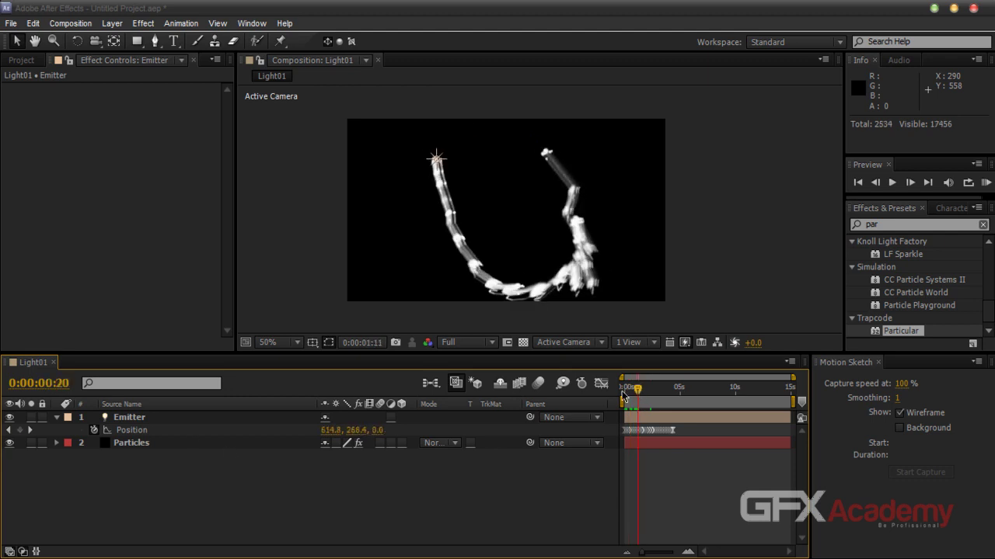
Remove all of the Emitter light's Position keyframes and reset its position to the default.
click(125, 430)
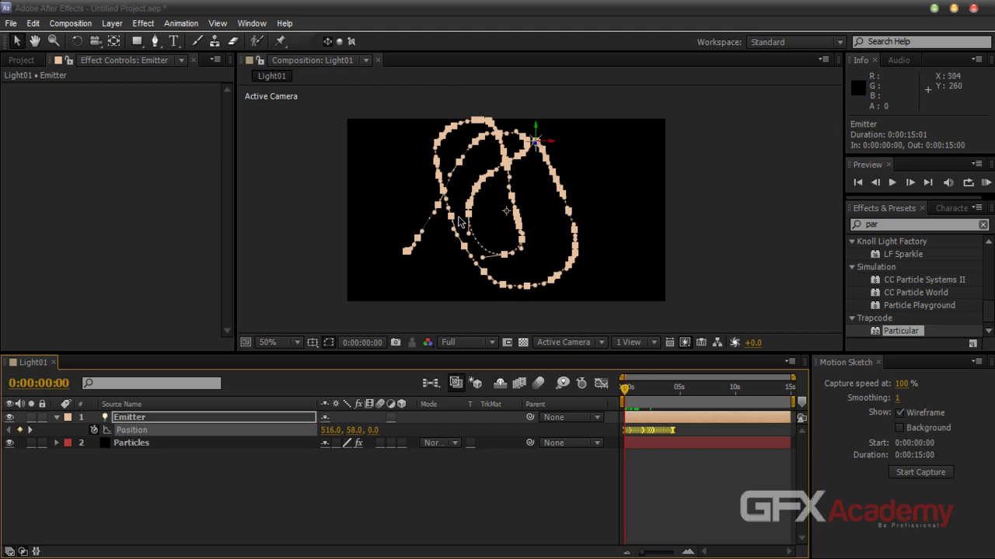
click(94, 430)
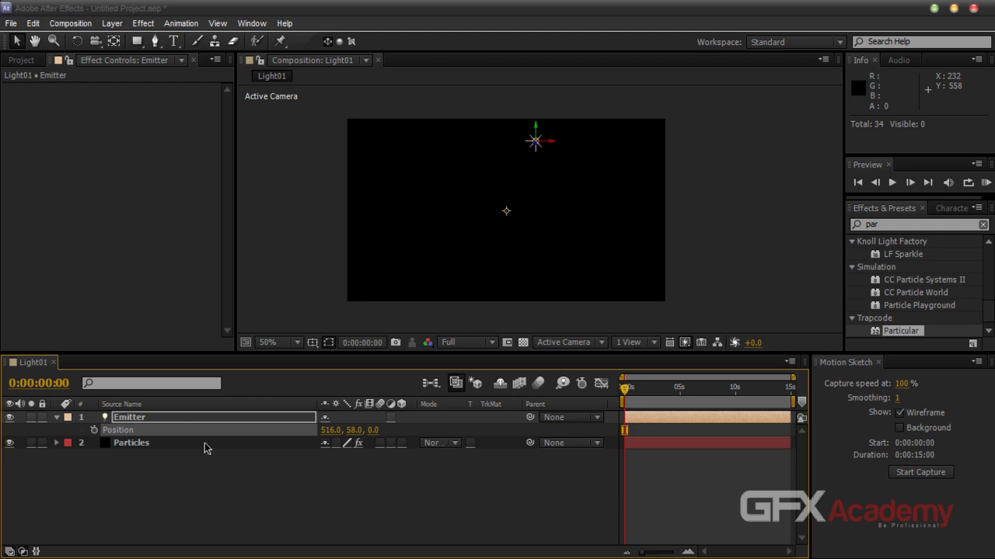
right_click(277, 430)
click(287, 389)
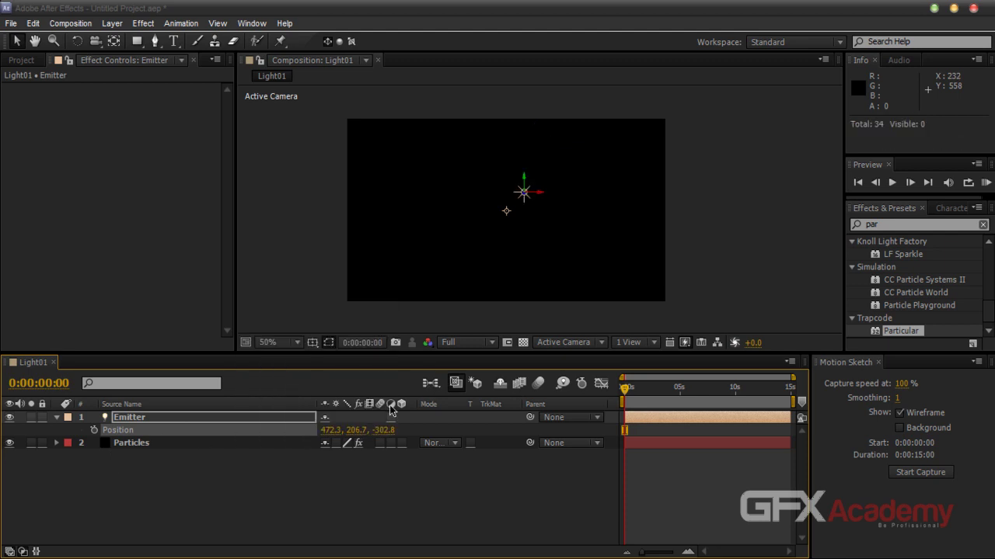
Add the expression wiggle(3,200) to the Emitter light's Position.
alt+click(94, 431)
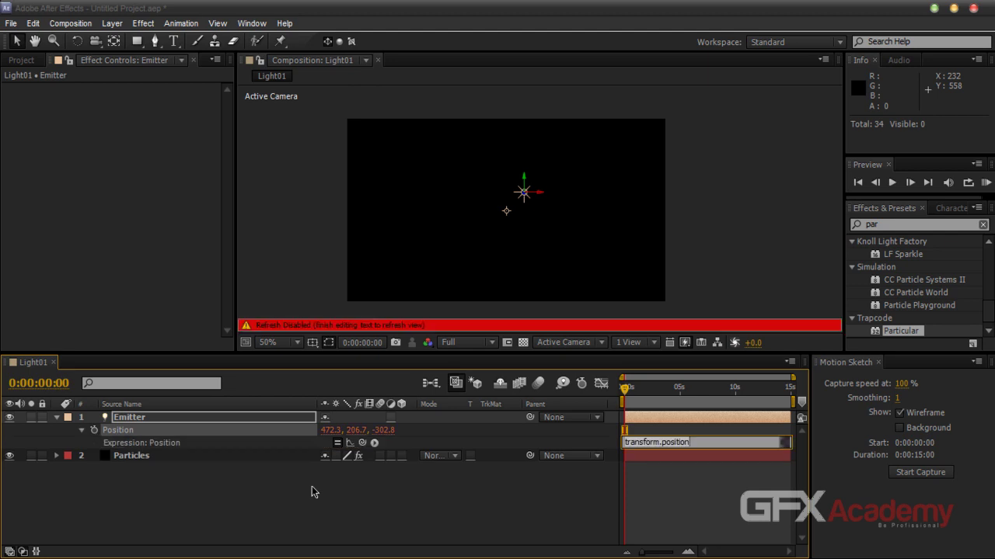
text(wiggle(3,200)
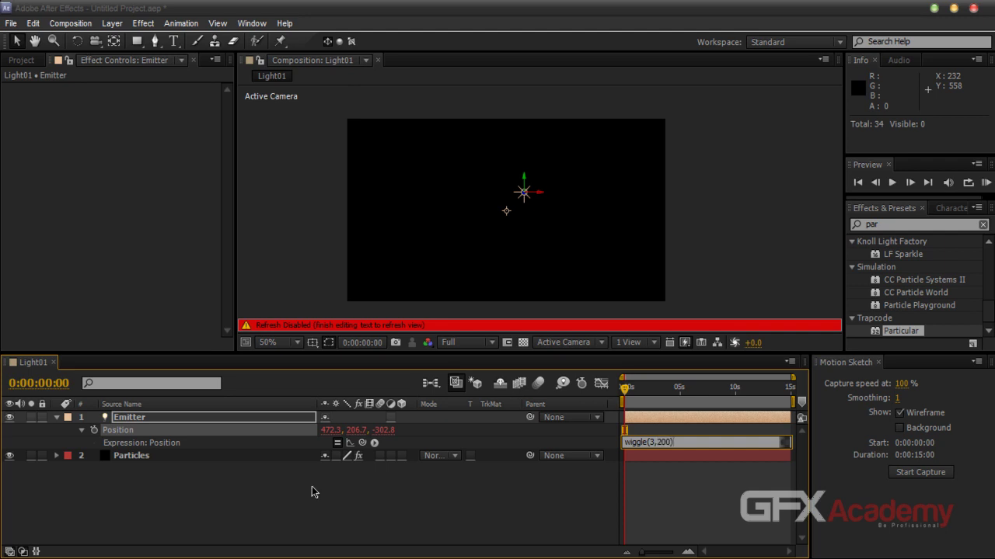
click(311, 486)
Run a RAM preview of the wiggling streak and scrub through its motion, ending at 0:00:01:35.
key(KP_0)
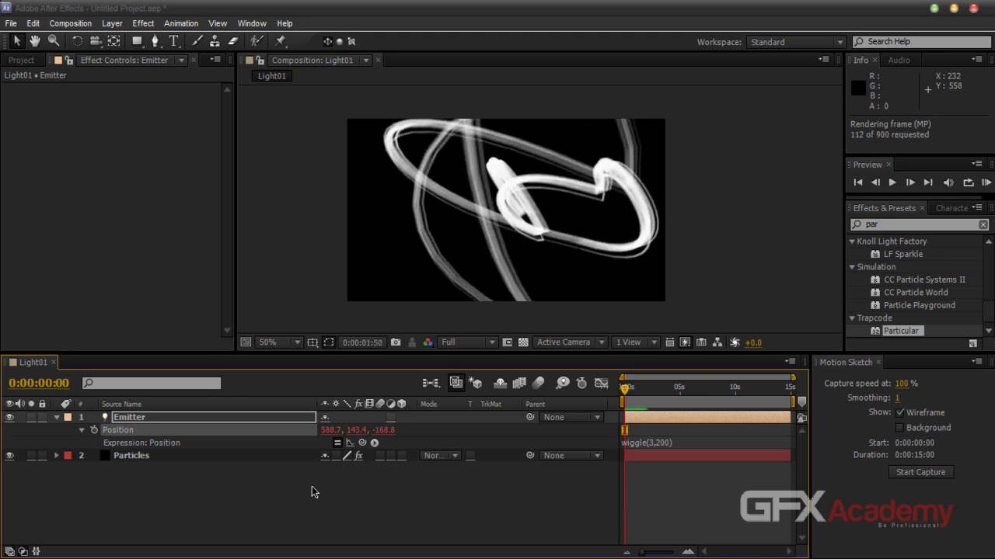
key(space)
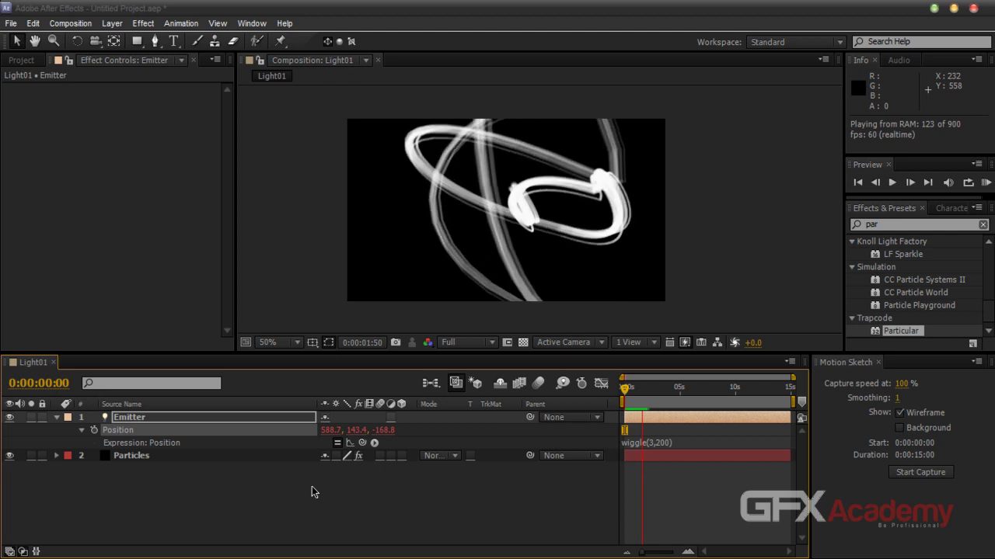
key(space)
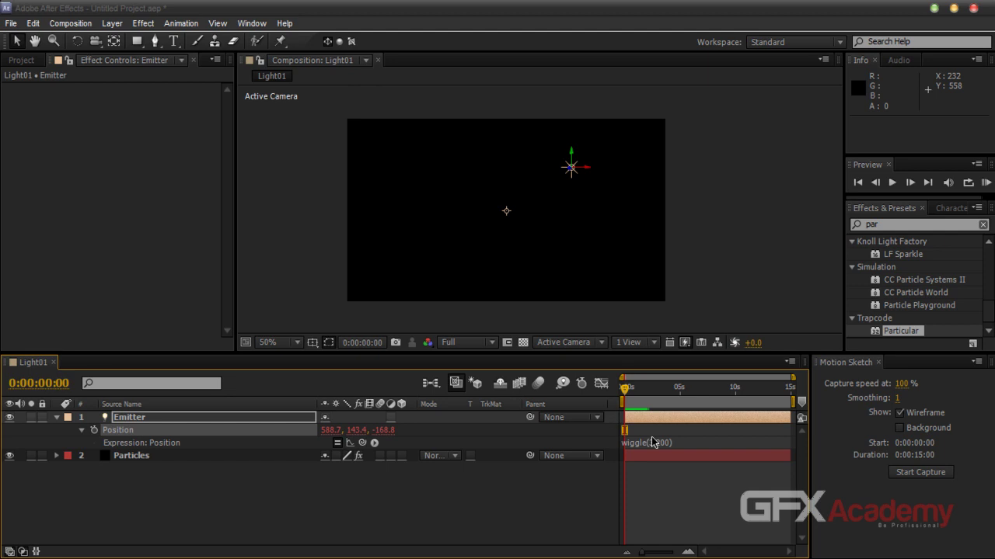
mouse_move(624, 392)
mouse_down()
mouse_move(638, 392)
mouse_move(630, 393)
mouse_up()
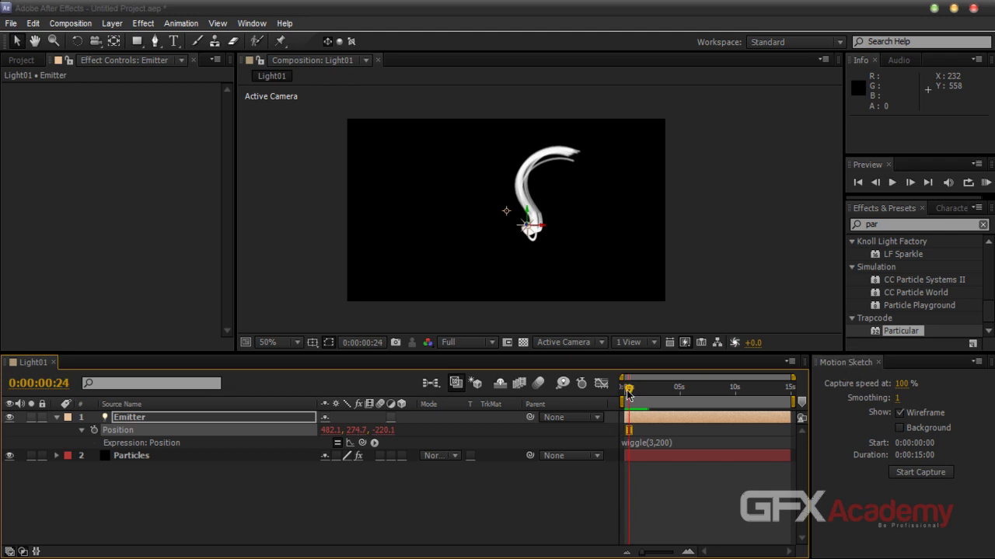
mouse_move(630, 395)
mouse_down()
mouse_move(648, 395)
mouse_move(625, 403)
mouse_up()
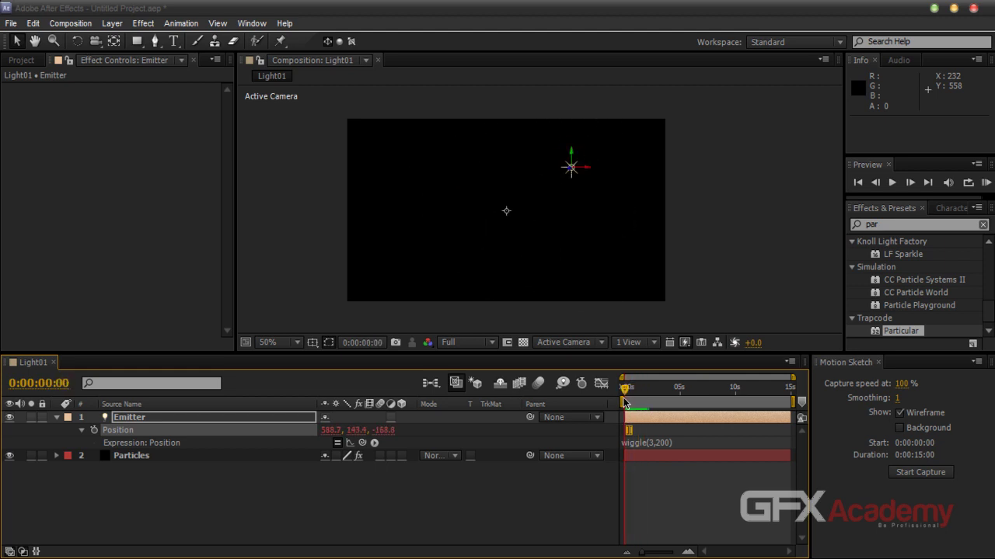
mouse_move(624, 403)
mouse_down()
mouse_move(649, 408)
mouse_move(624, 406)
mouse_move(637, 411)
mouse_move(643, 390)
mouse_move(622, 393)
mouse_move(635, 394)
mouse_up()
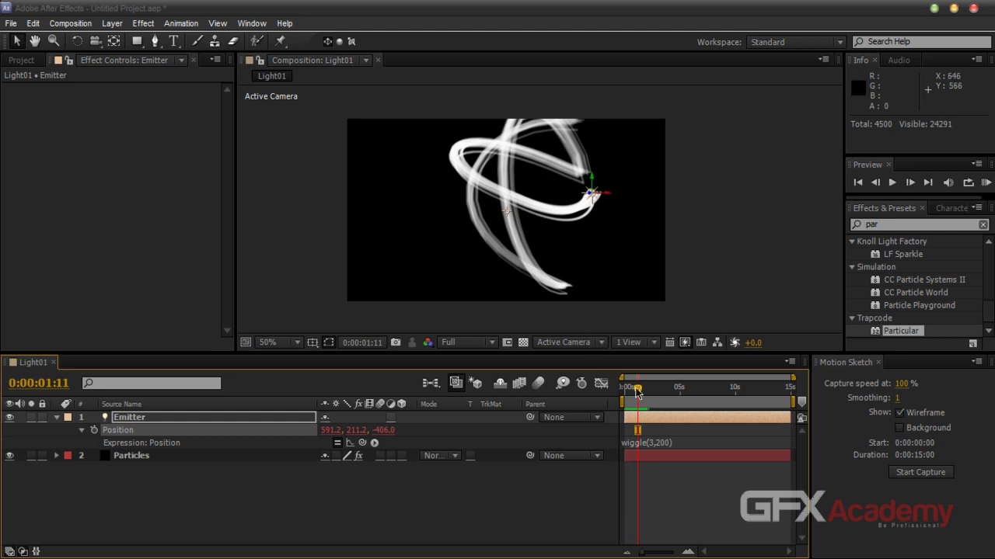
mouse_move(636, 394)
mouse_down()
mouse_move(622, 393)
mouse_move(641, 395)
mouse_up()
Set Particles/sec of the Particles layer's emitter to 2500.
click(184, 456)
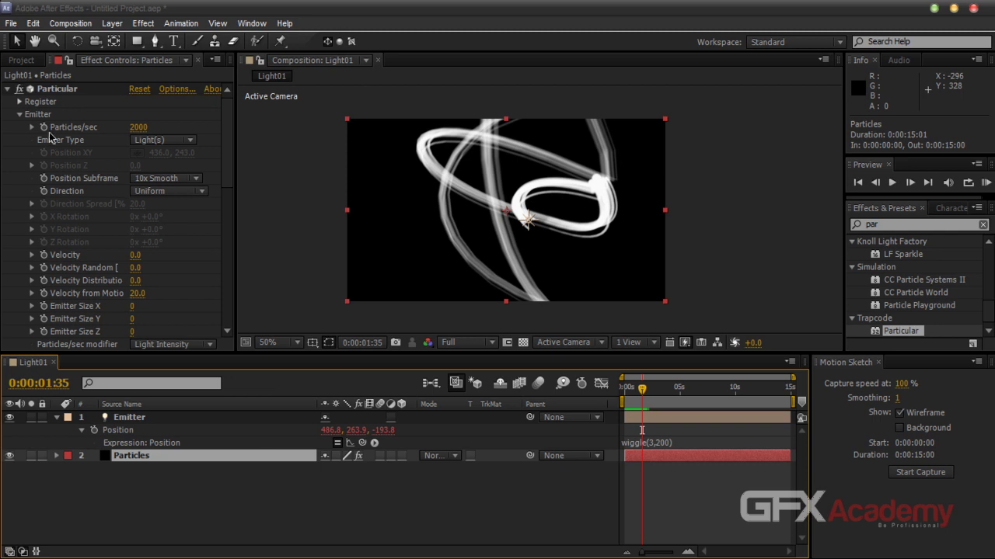
click(140, 127)
text(2)
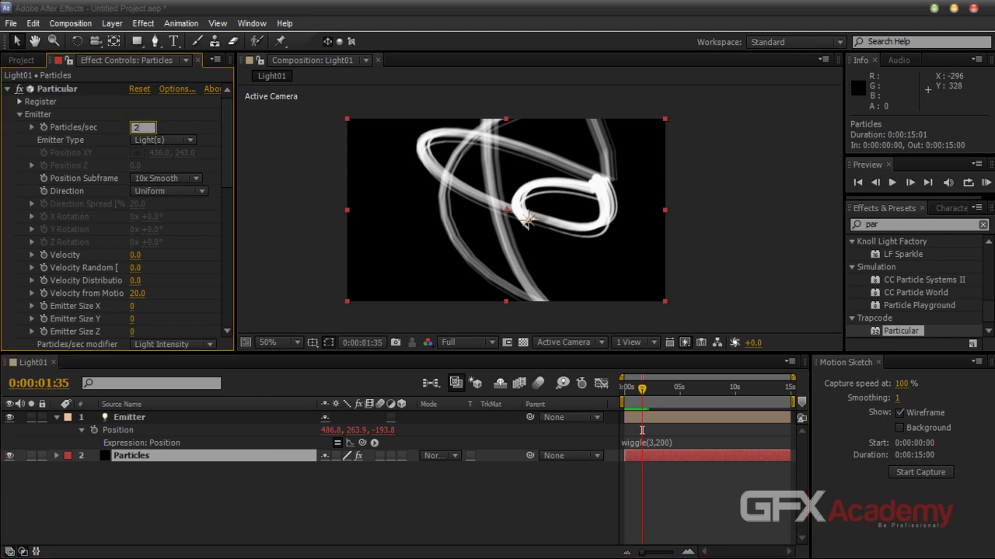
text(500)
key(Return)
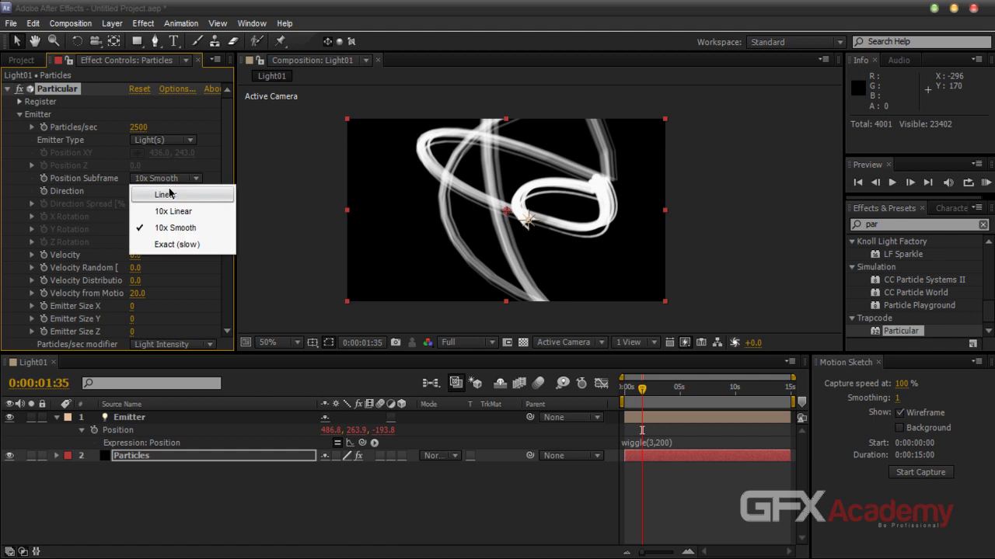
Try Exact (slow) as the emitter's Position Subframe, and settle on 10x Linear.
click(169, 179)
click(174, 244)
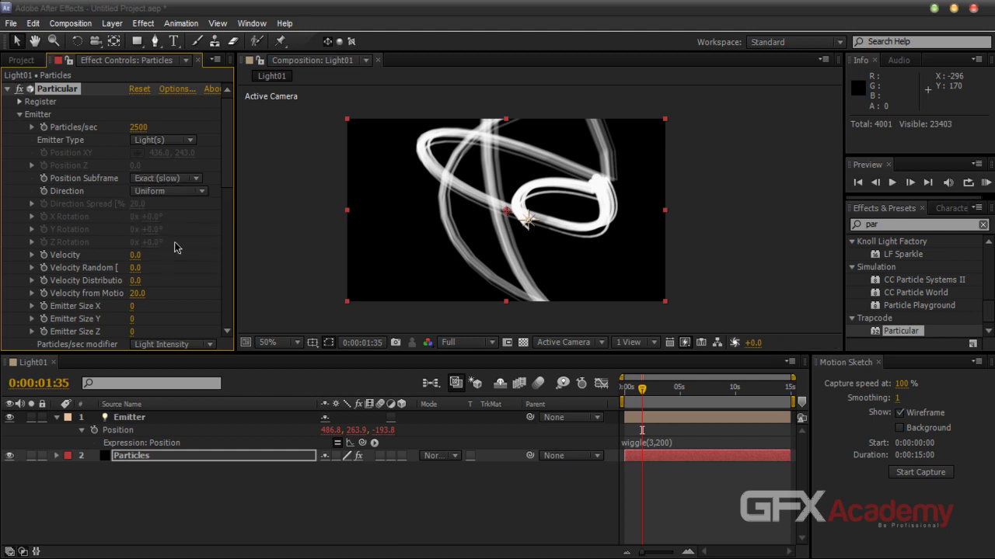
click(179, 179)
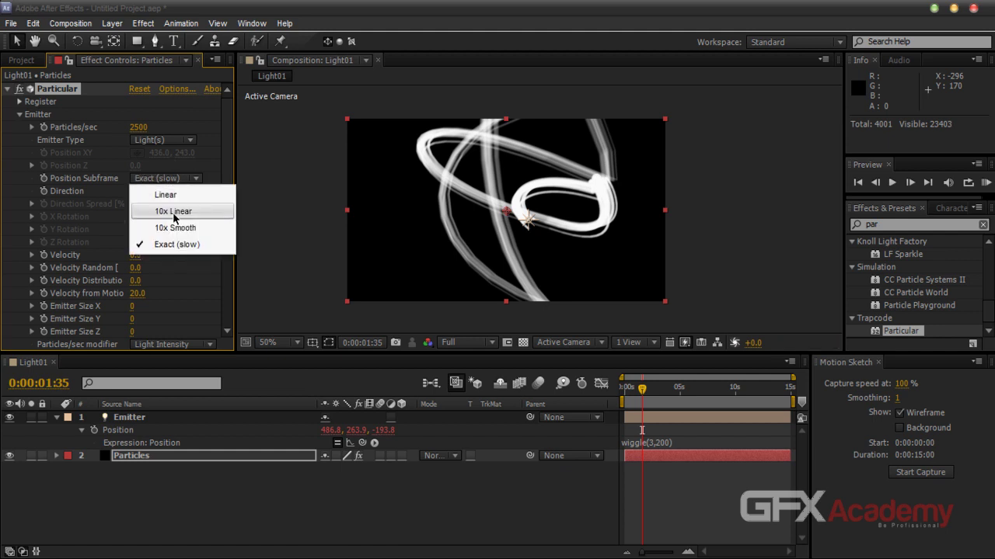
click(173, 211)
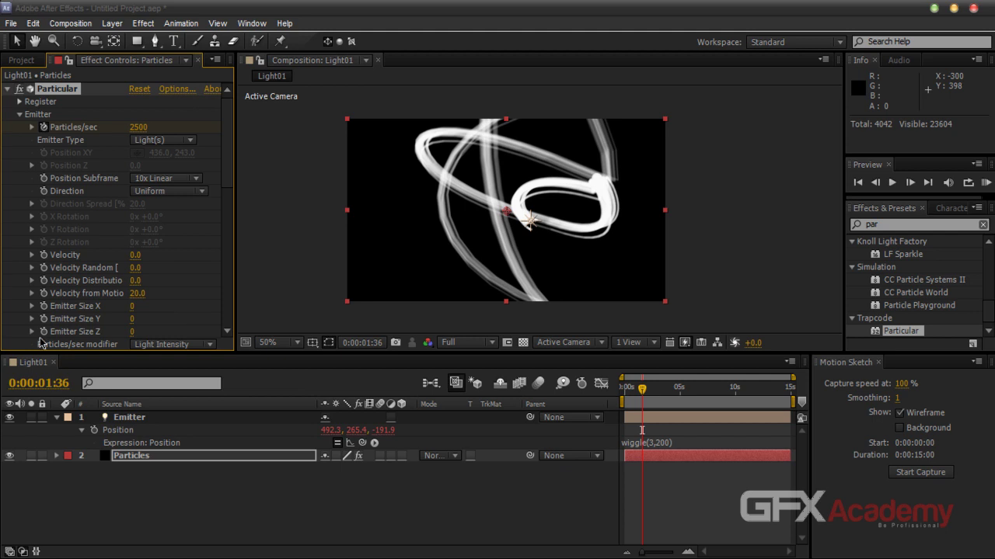
Set the keyframed Particles/sec to 0 at 0:00:01:36 and run a RAM preview from the composition's start.
click(142, 127)
text(0)
key(Return)
click(625, 387)
key(ctrl+z)
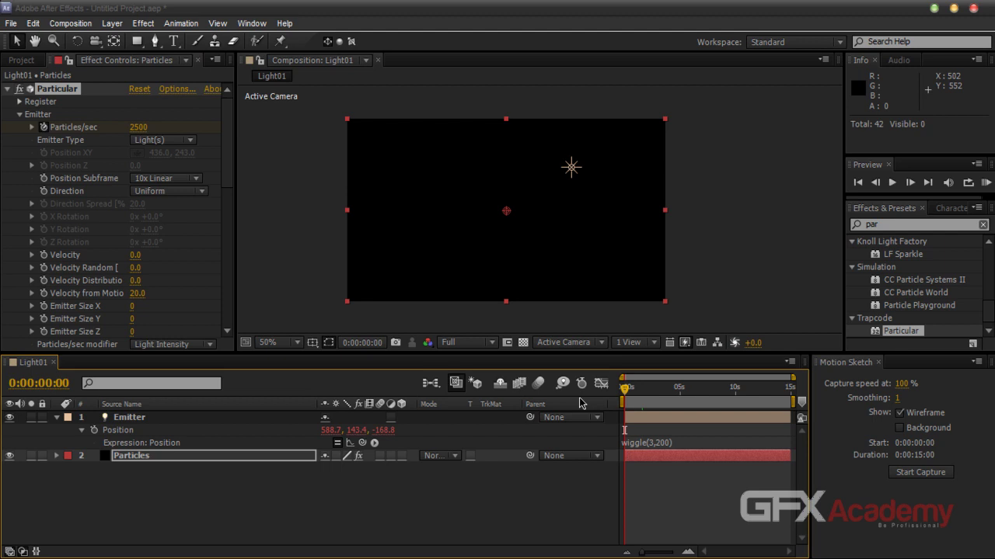
key(KP_0)
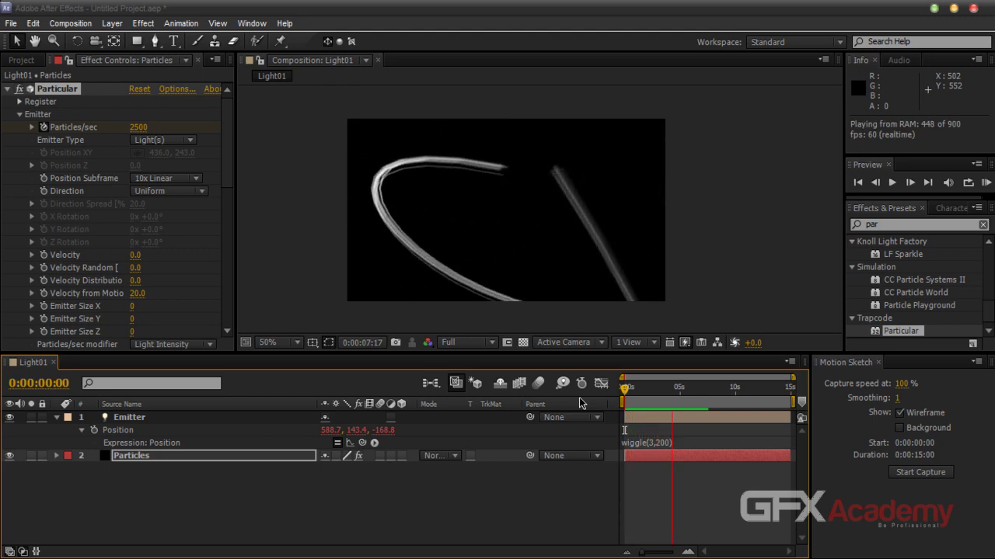
Stop the preview, move to 0:00:01:11, and try a particle Life of 1.5 seconds in the Particles layer's Particular effect.
key(space)
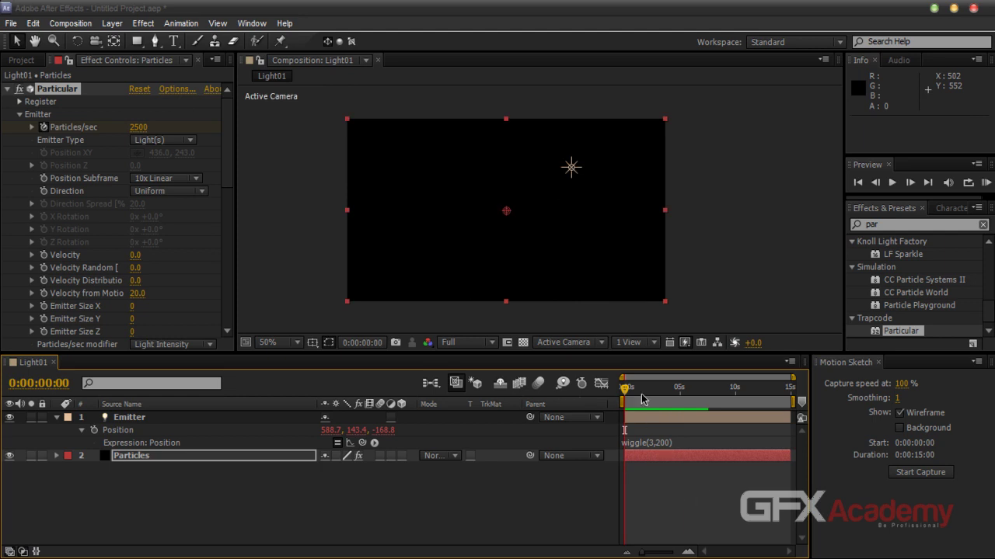
drag(631, 391, 639, 393)
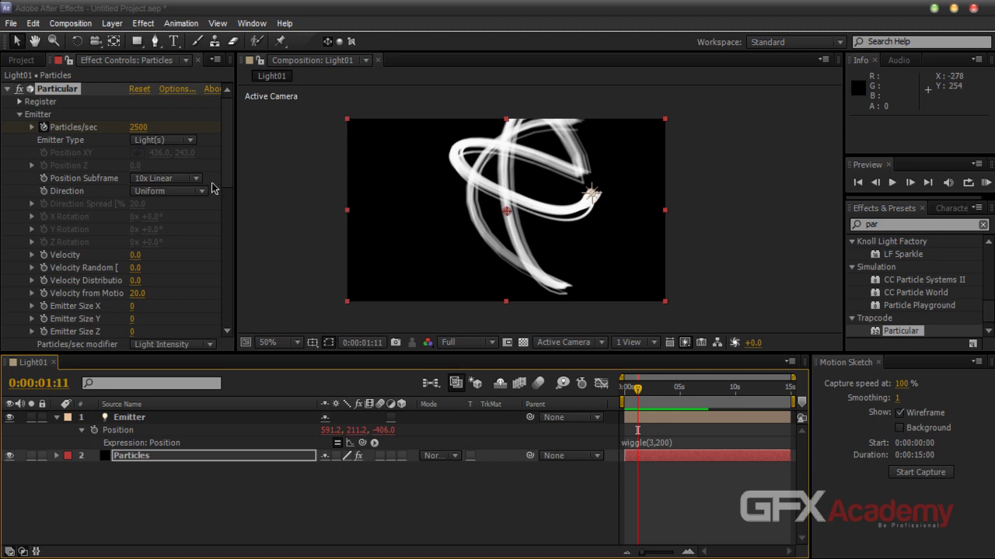
drag(227, 162, 228, 262)
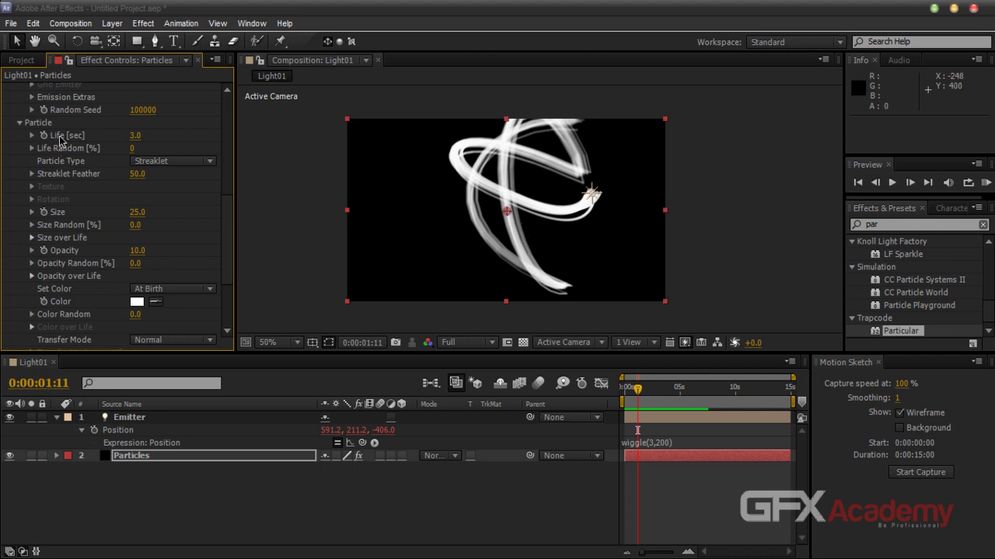
click(135, 136)
text(1.5)
key(Return)
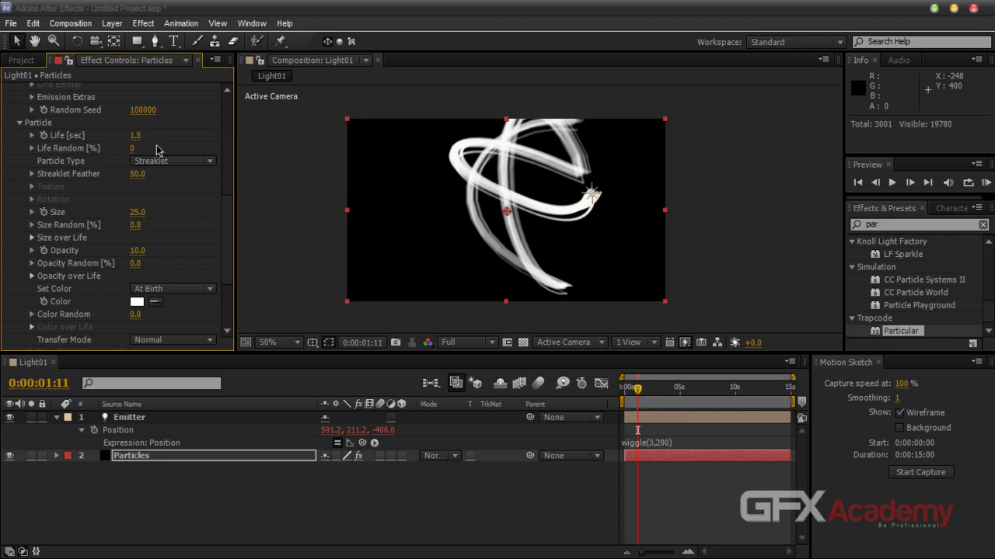
Run a RAM preview of the shortened streak and scrub back to 0:00:00:59.
key(KP_0)
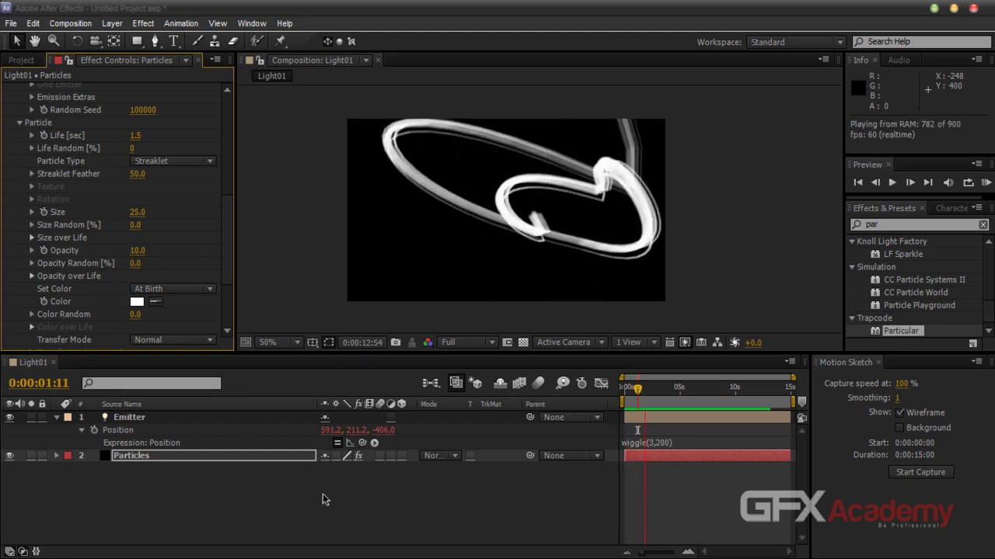
key(space)
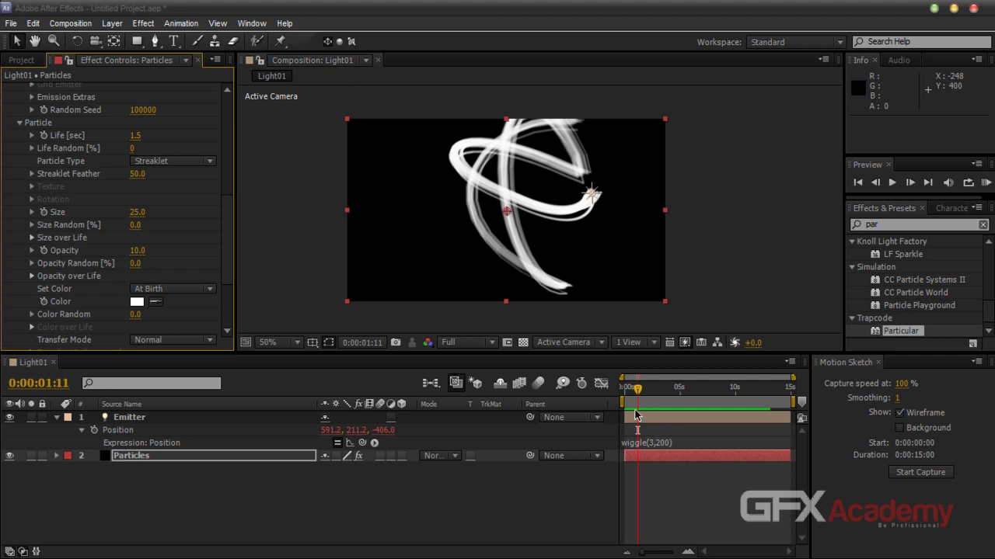
mouse_move(641, 395)
mouse_down()
mouse_move(624, 395)
mouse_move(637, 396)
mouse_up()
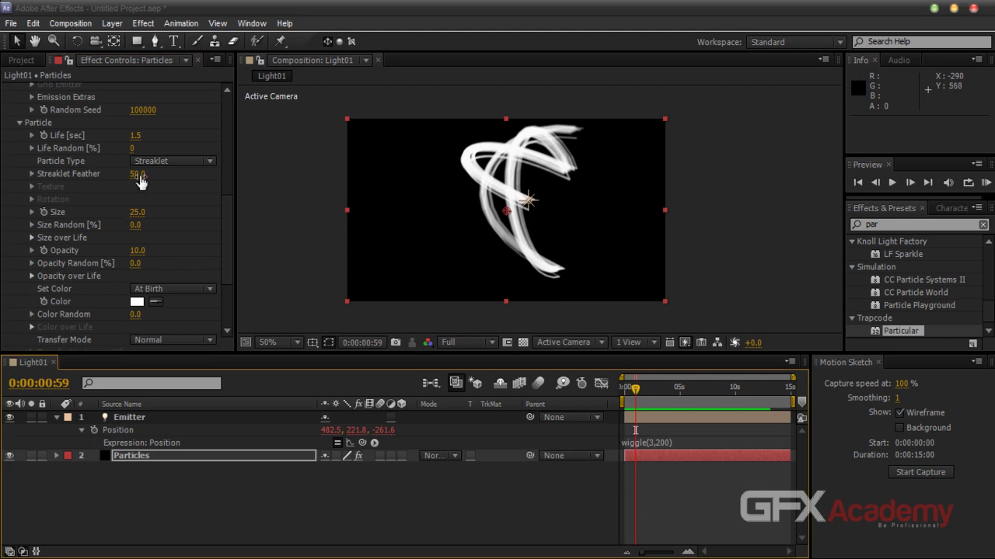
Set the particle Life to 1.2 seconds and check the streak in a RAM preview.
click(134, 136)
text(1.)
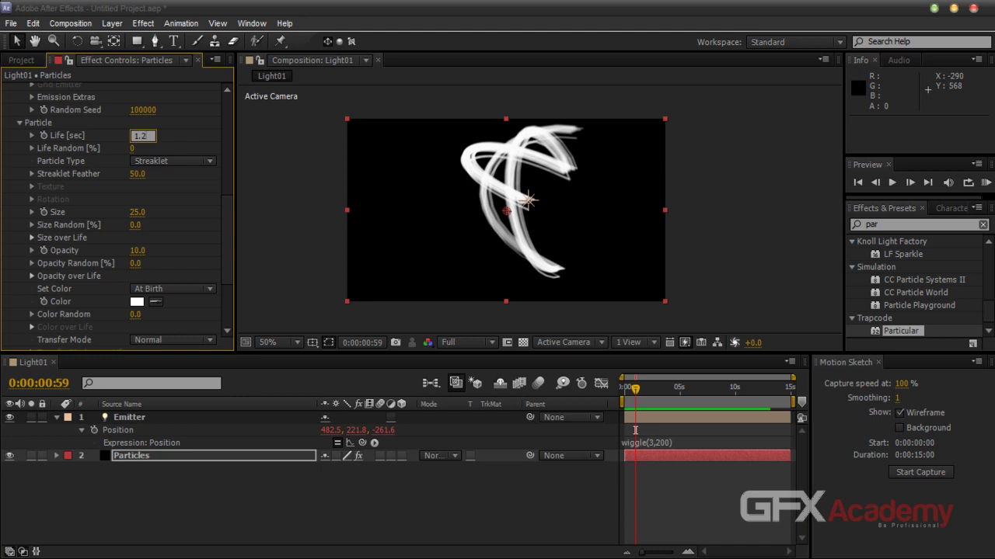
text(2)
key(Return)
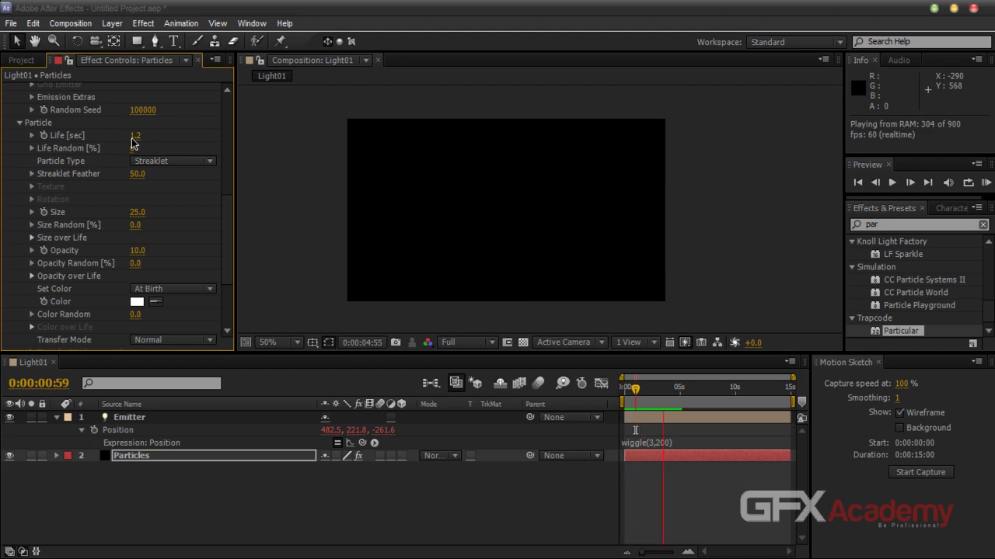
key(space)
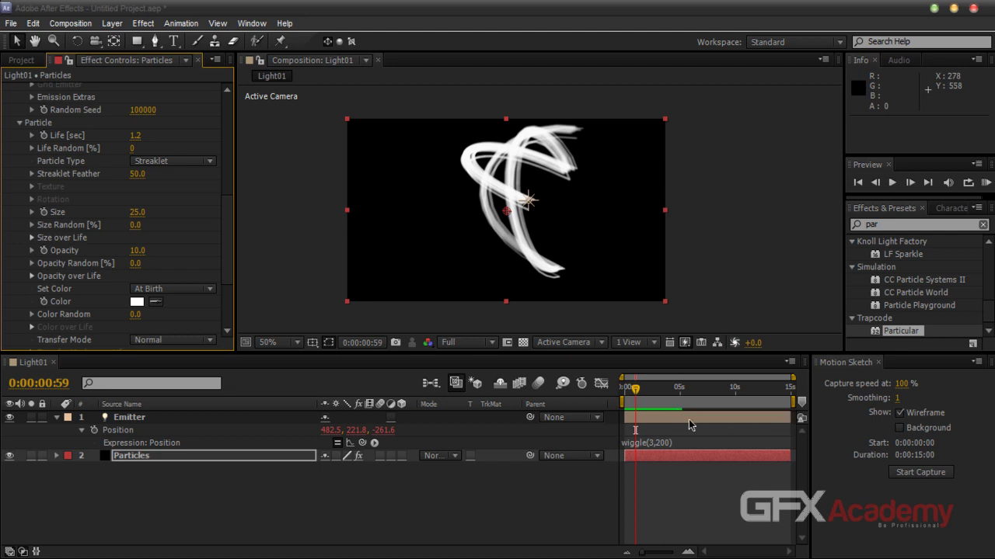
Change the Light01 composition's frame rate to 80 frames per second.
click(342, 519)
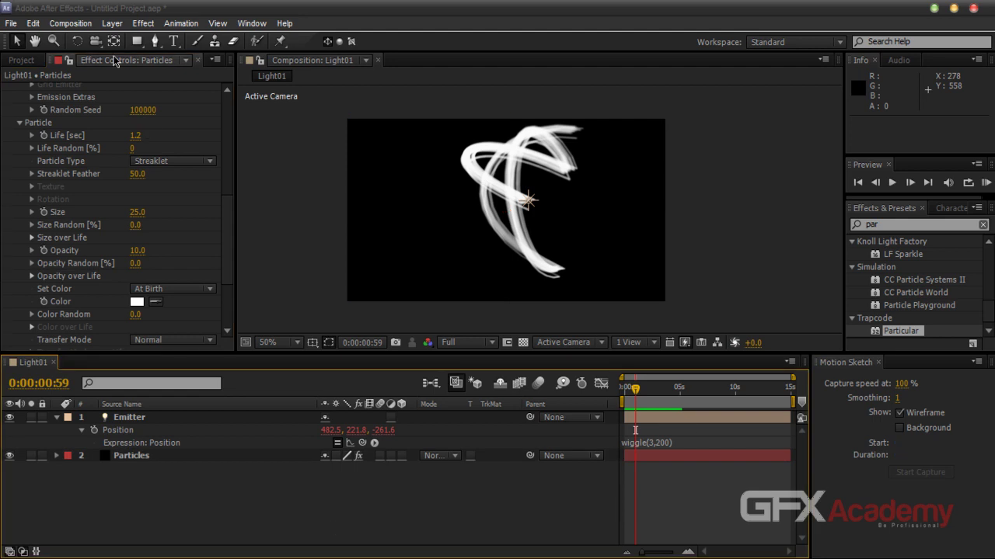
click(71, 24)
key(Escape)
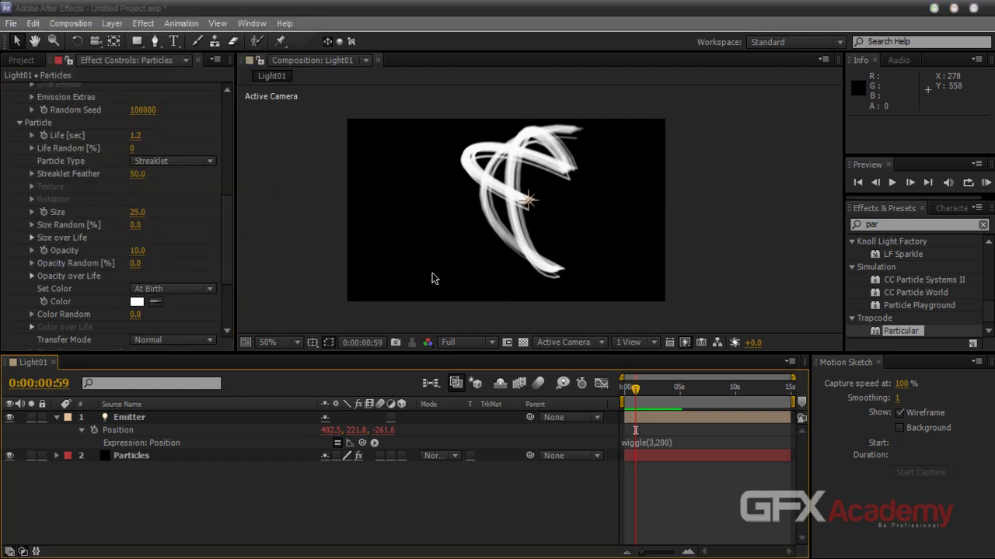
key(ctrl+k)
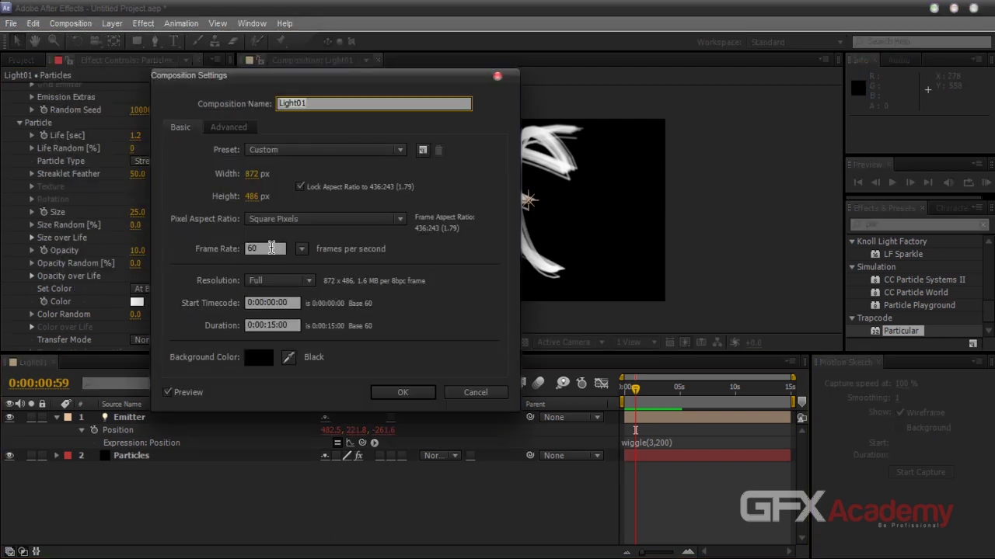
click(271, 247)
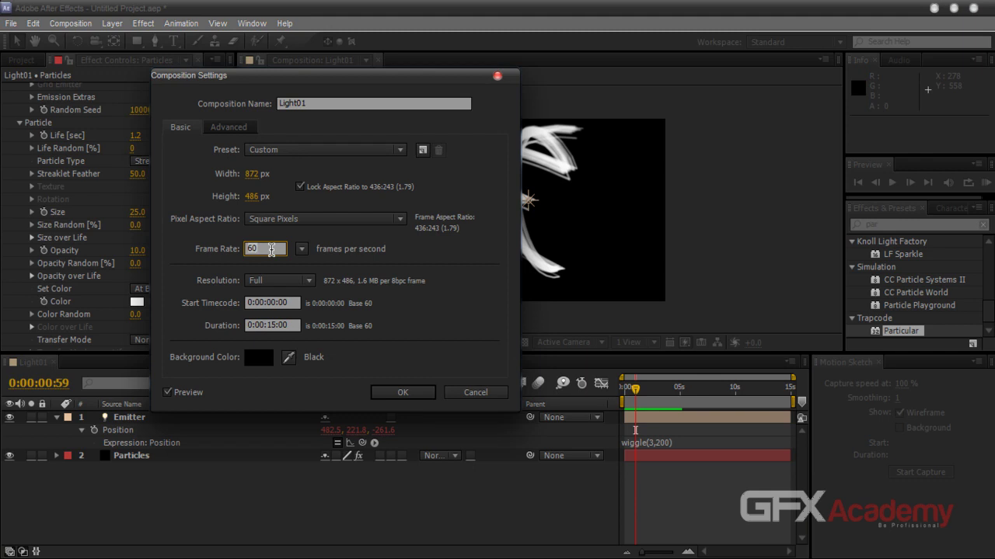
text(80)
key(Return)
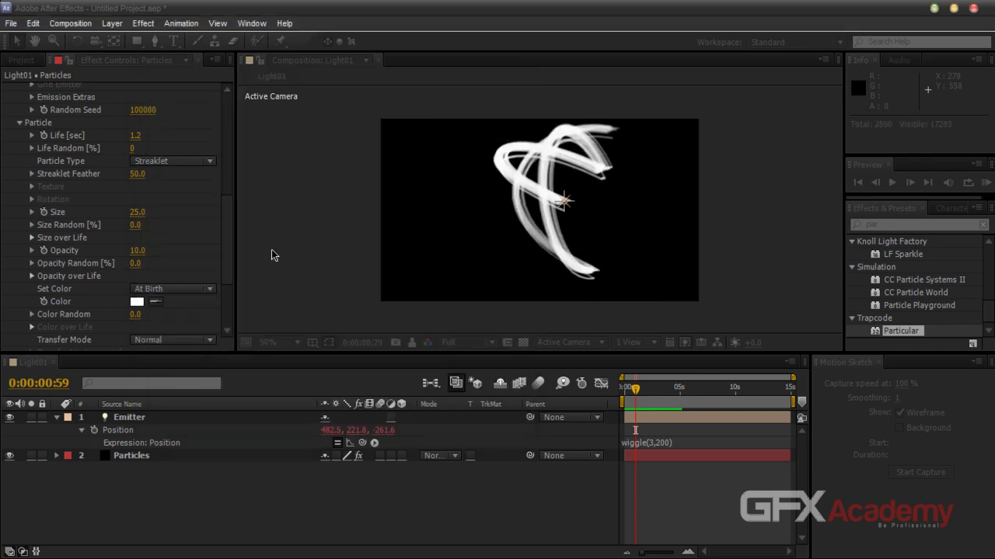
Move the current time to 0:00:01:36 and select the Particles layer.
mouse_move(635, 392)
mouse_down()
mouse_move(622, 395)
mouse_move(640, 391)
mouse_up()
click(130, 456)
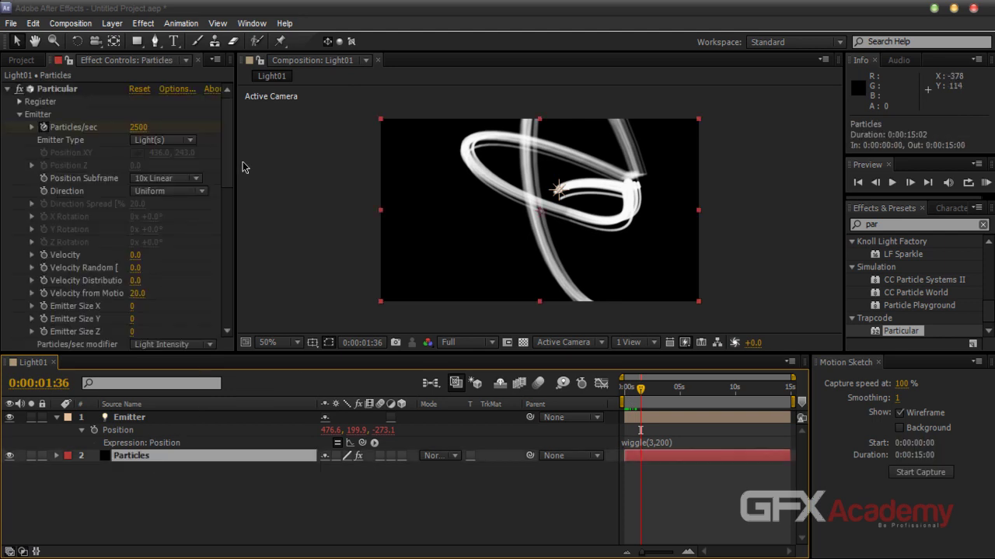